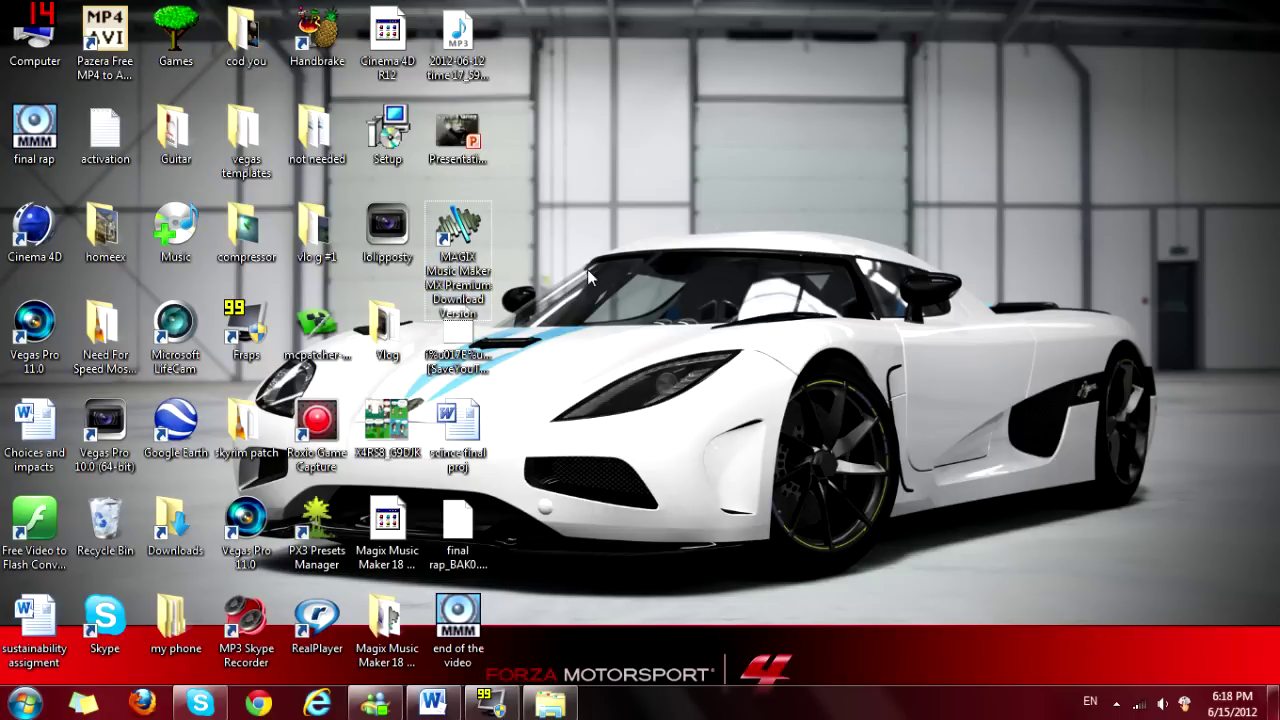
# Step: Start MAGIX Music Maker MX Premium from its Download Version desktop icon
pyautogui.moveTo(990, 16); pyautogui.dragTo(785, 545)
pyautogui.doubleClick(458, 240)
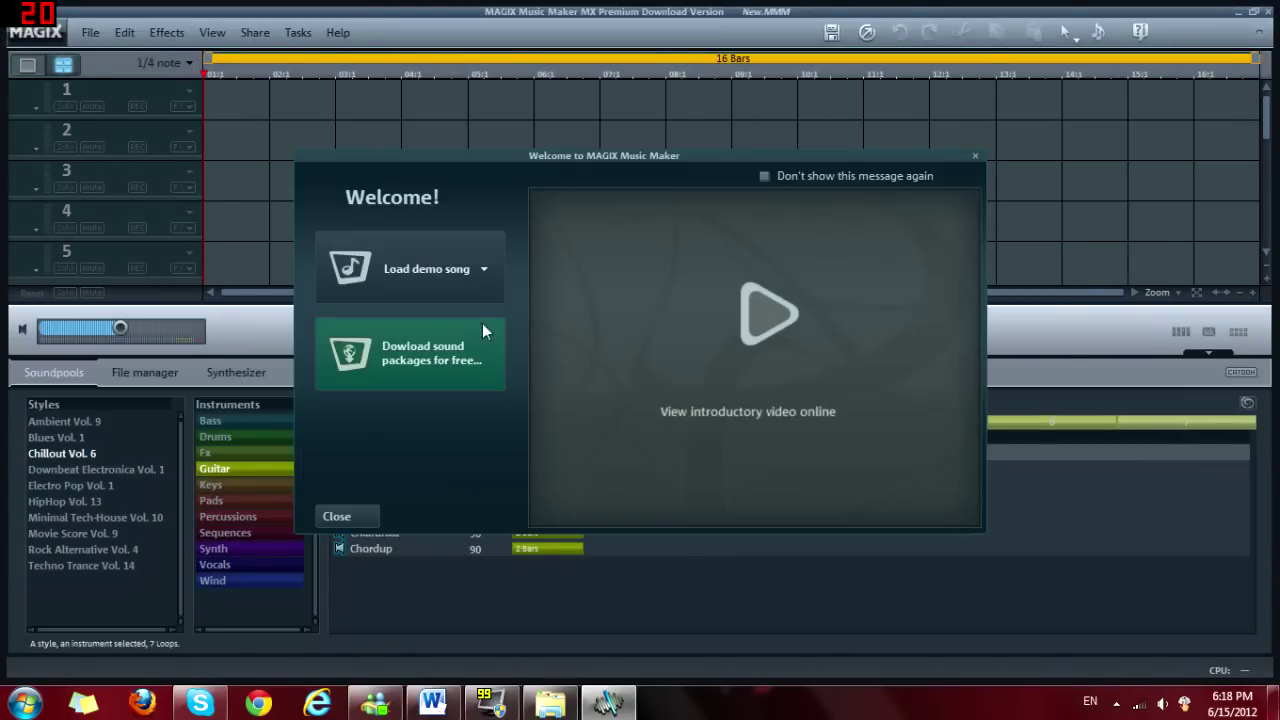
# Step: Close the Welcome dialog and switch to the full workspace layout
pyautogui.click(336, 516)
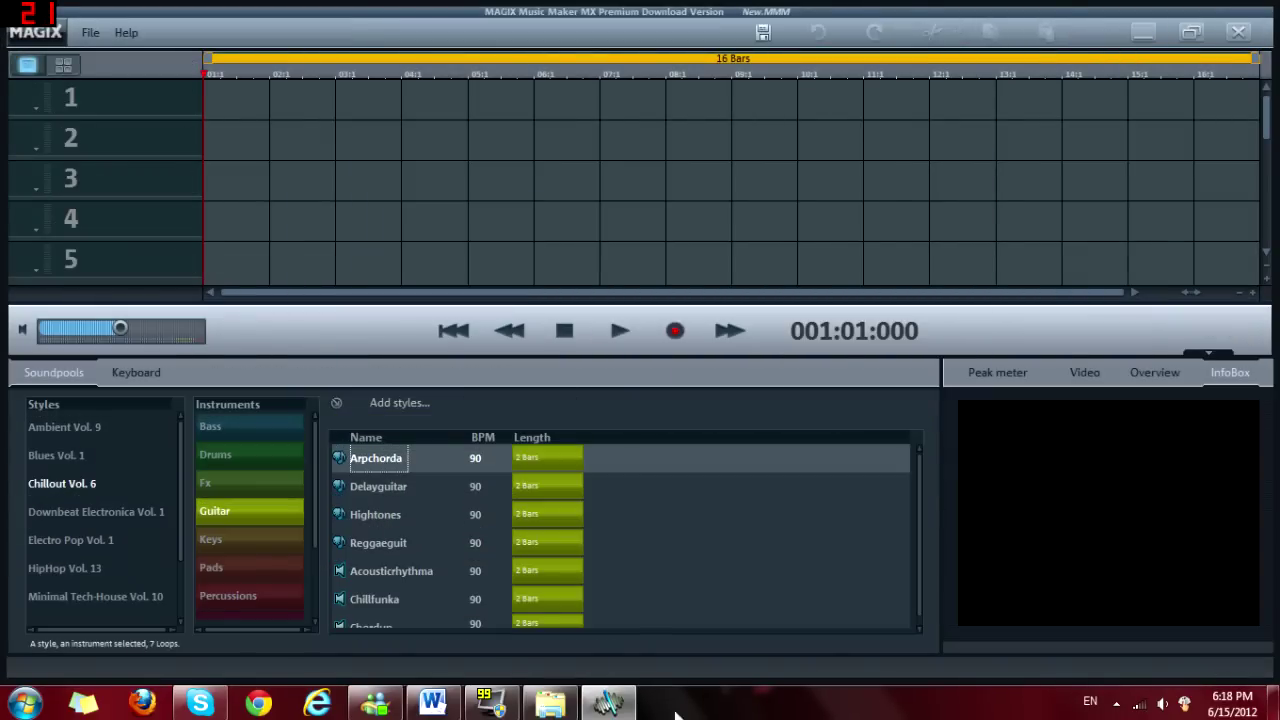
pyautogui.click(62, 66)
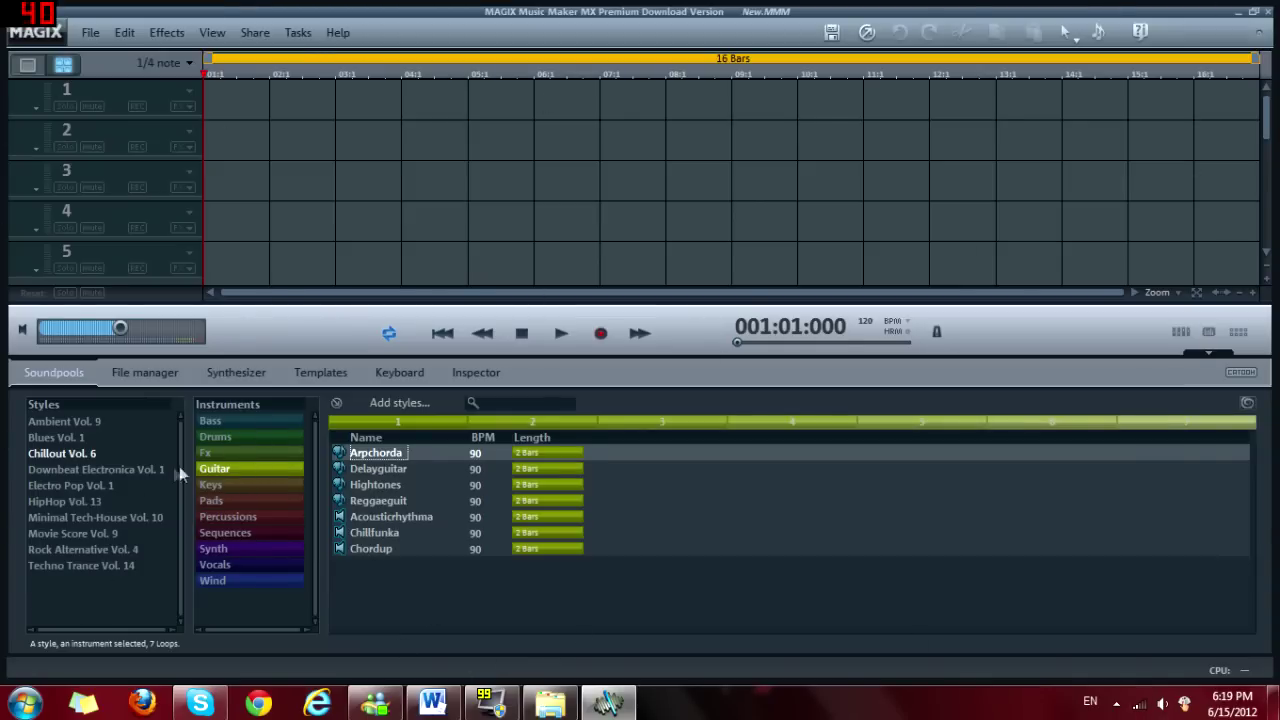
# Step: In Blues Vol. 1, preview the Drums Intro E and Drums Groove B A loops, then list the synthesizers
pyautogui.click(68, 438)
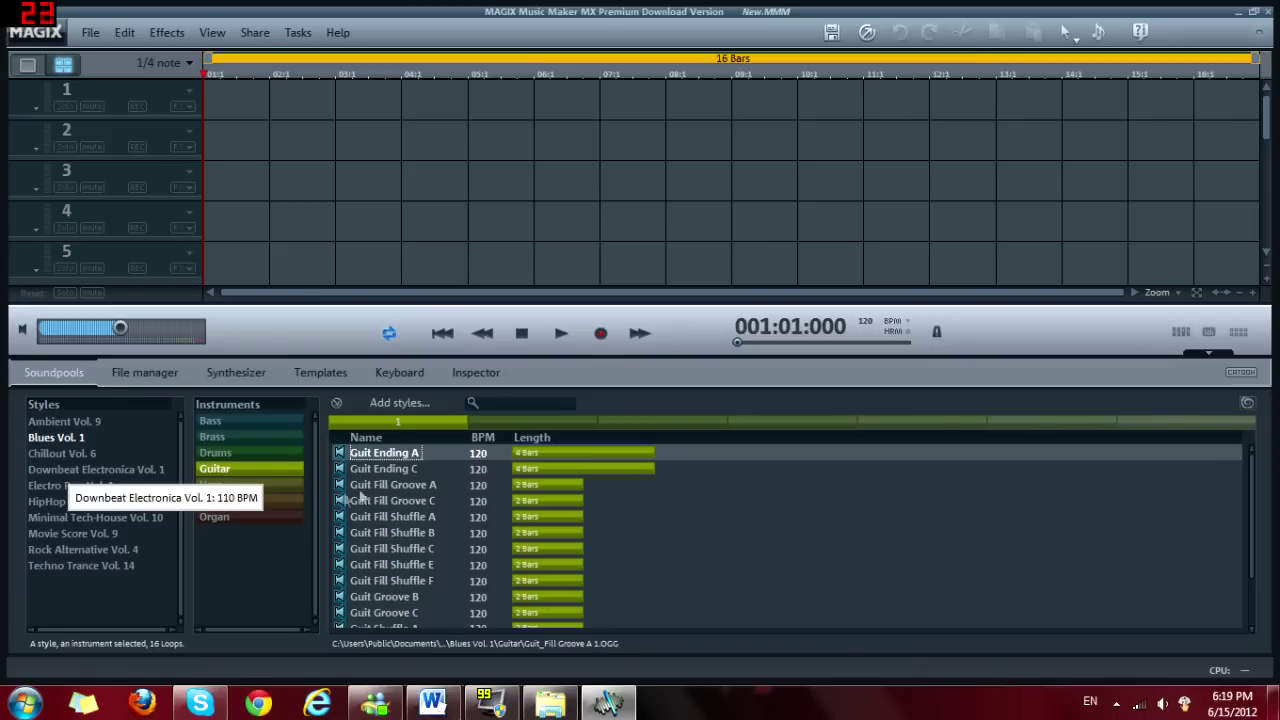
pyautogui.click(233, 424)
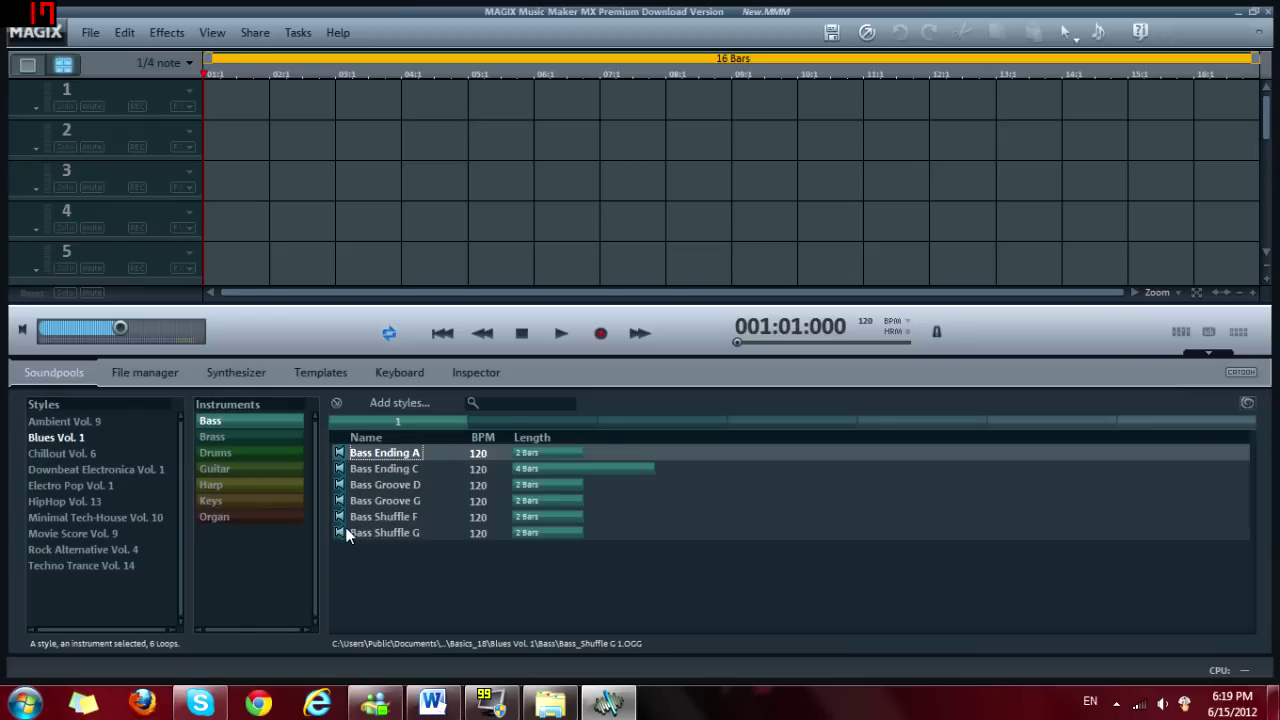
pyautogui.click(238, 438)
pyautogui.click(250, 453)
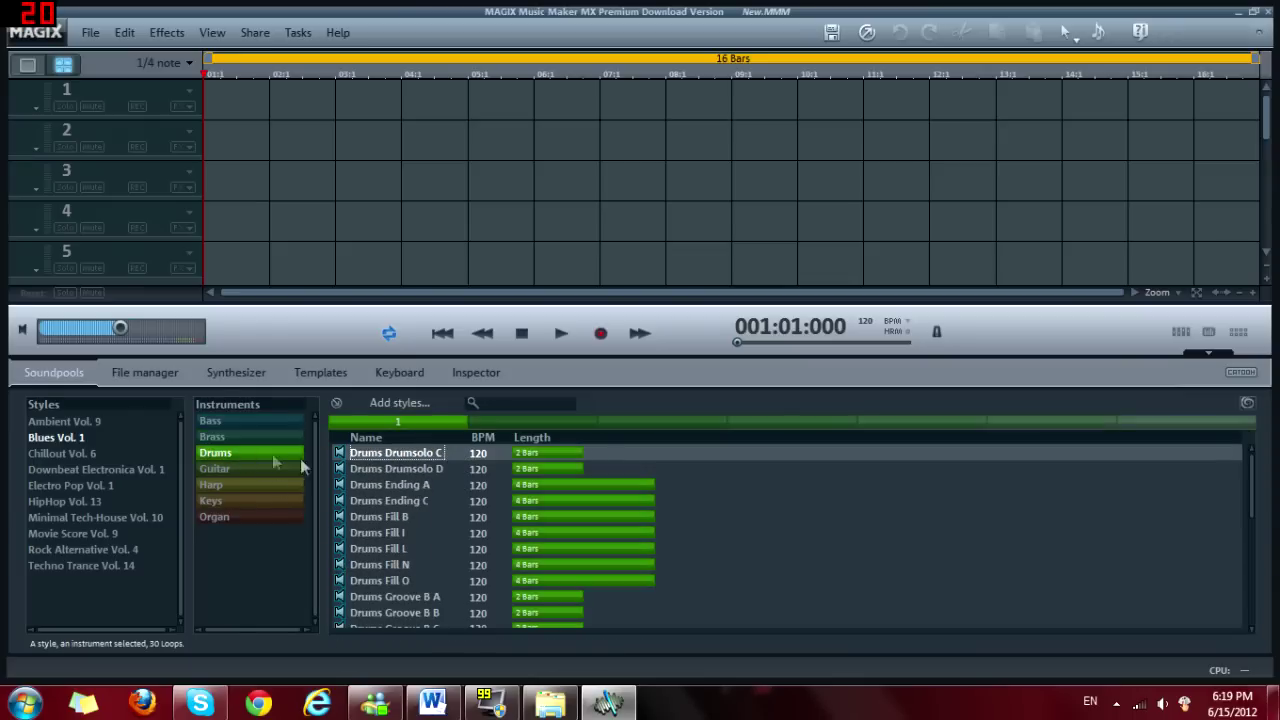
pyautogui.scroll(-6, 338, 495)
pyautogui.click(339, 503)
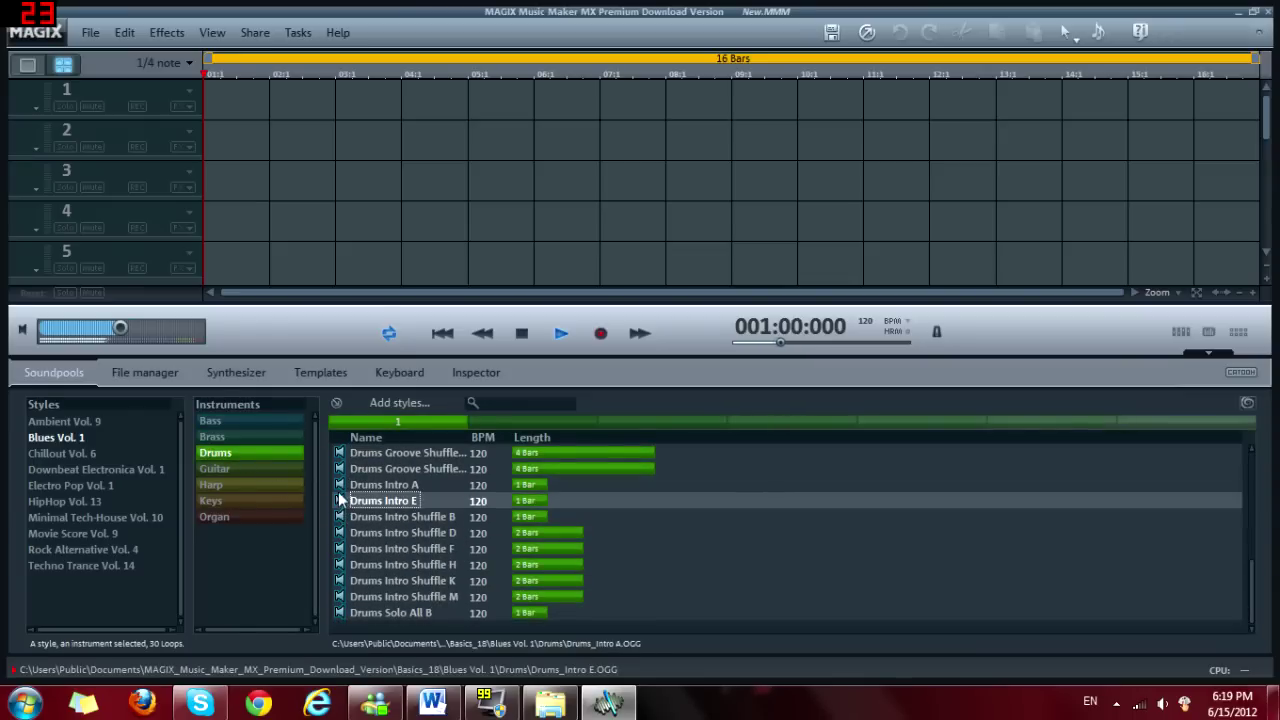
pyautogui.scroll(5, 340, 505)
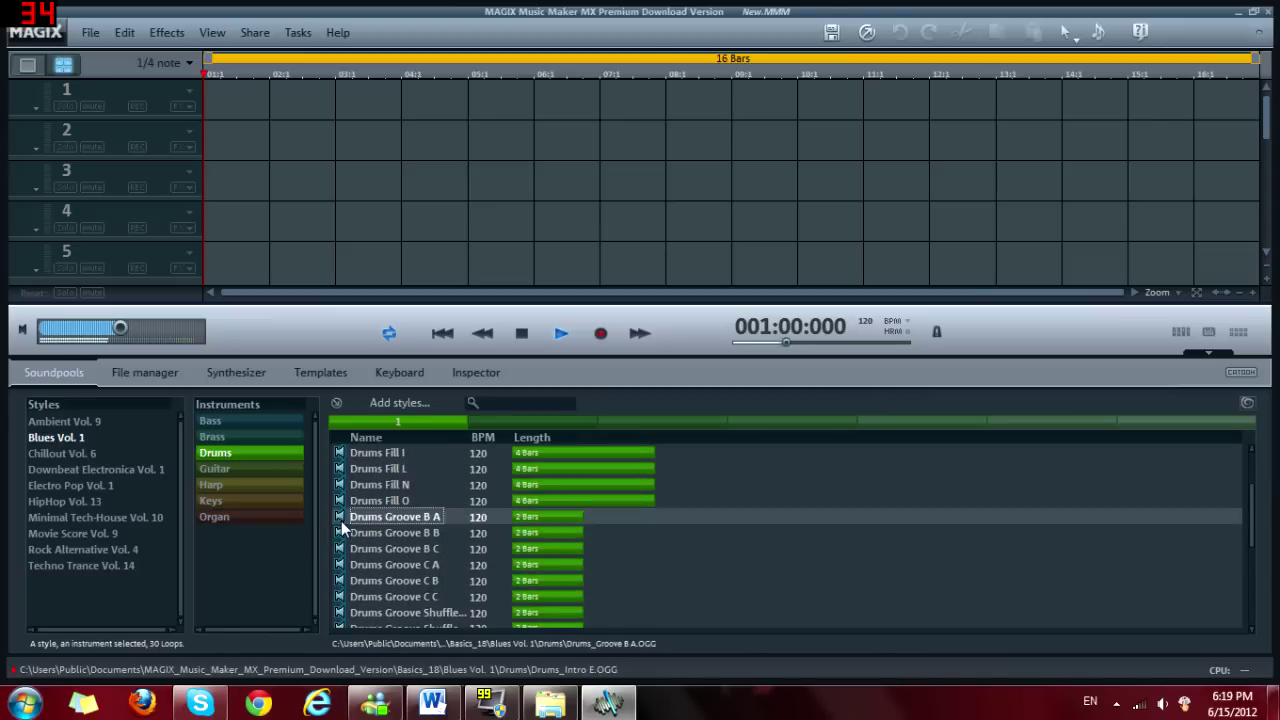
pyautogui.click(341, 520)
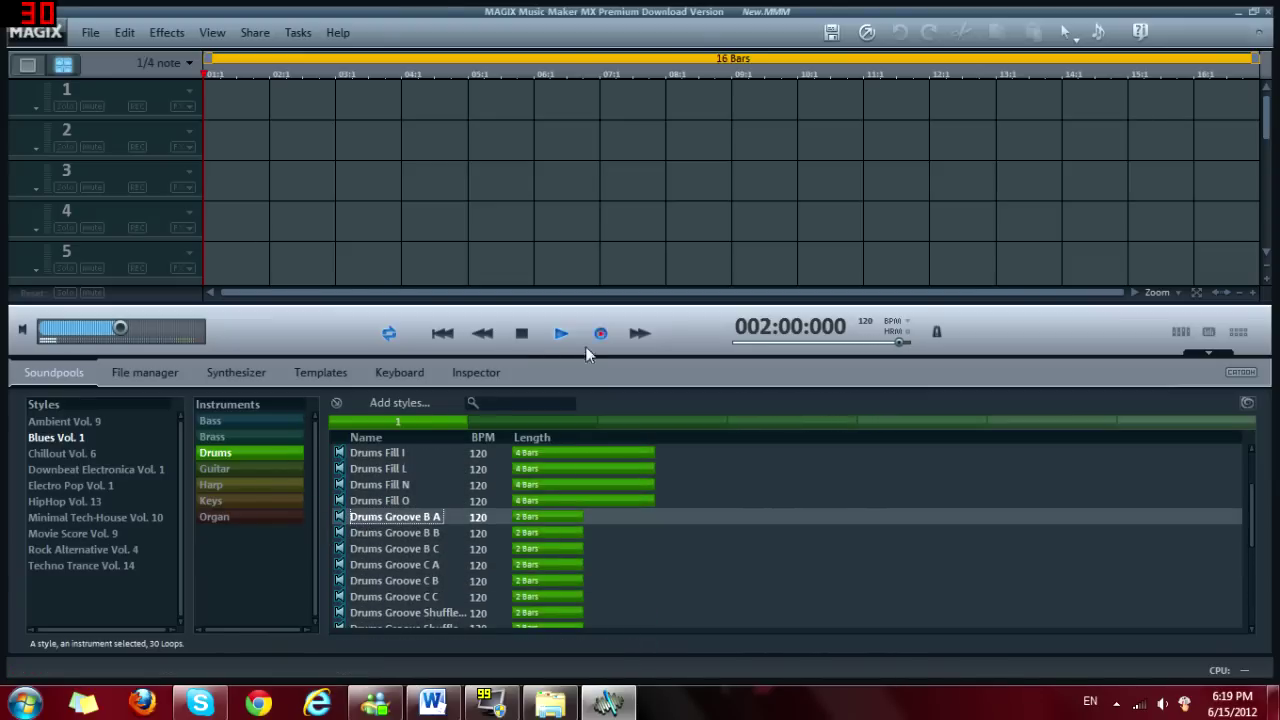
pyautogui.click(240, 373)
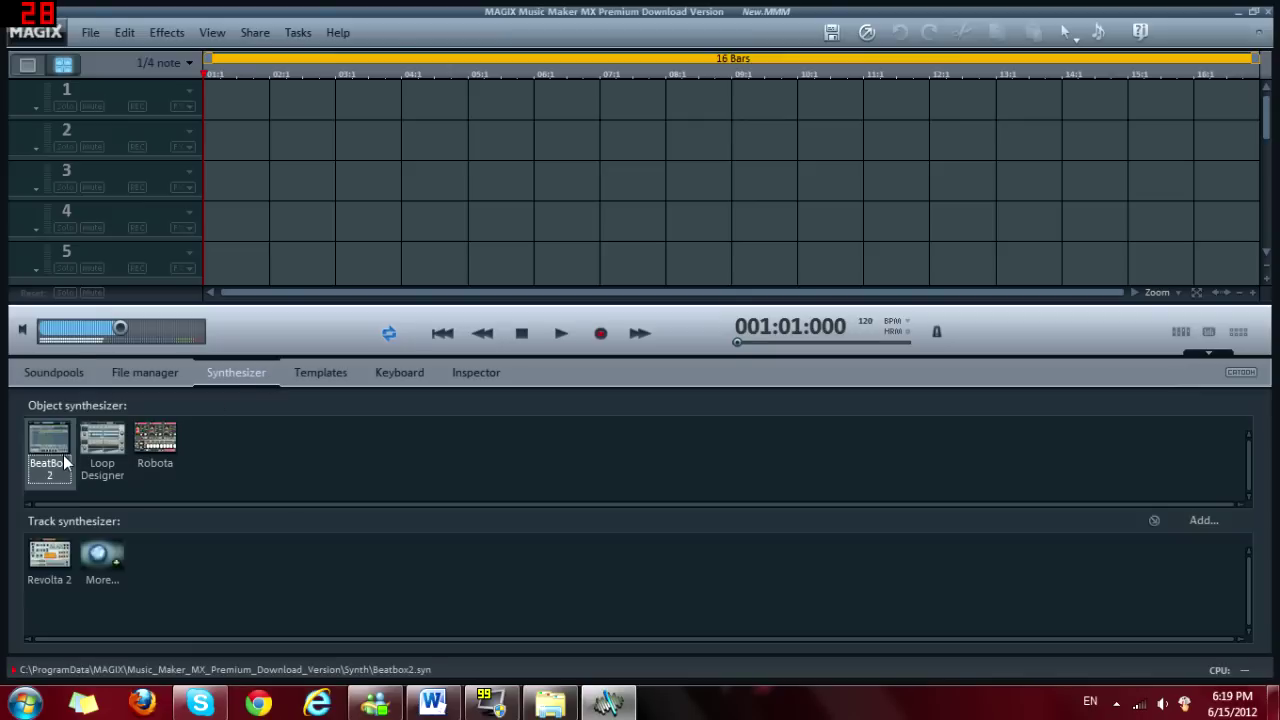
# Step: Add a BeatBox 2 object to track 1 and load the Rock Kit B drumkit
pyautogui.moveTo(63, 462); pyautogui.dragTo(245, 97)
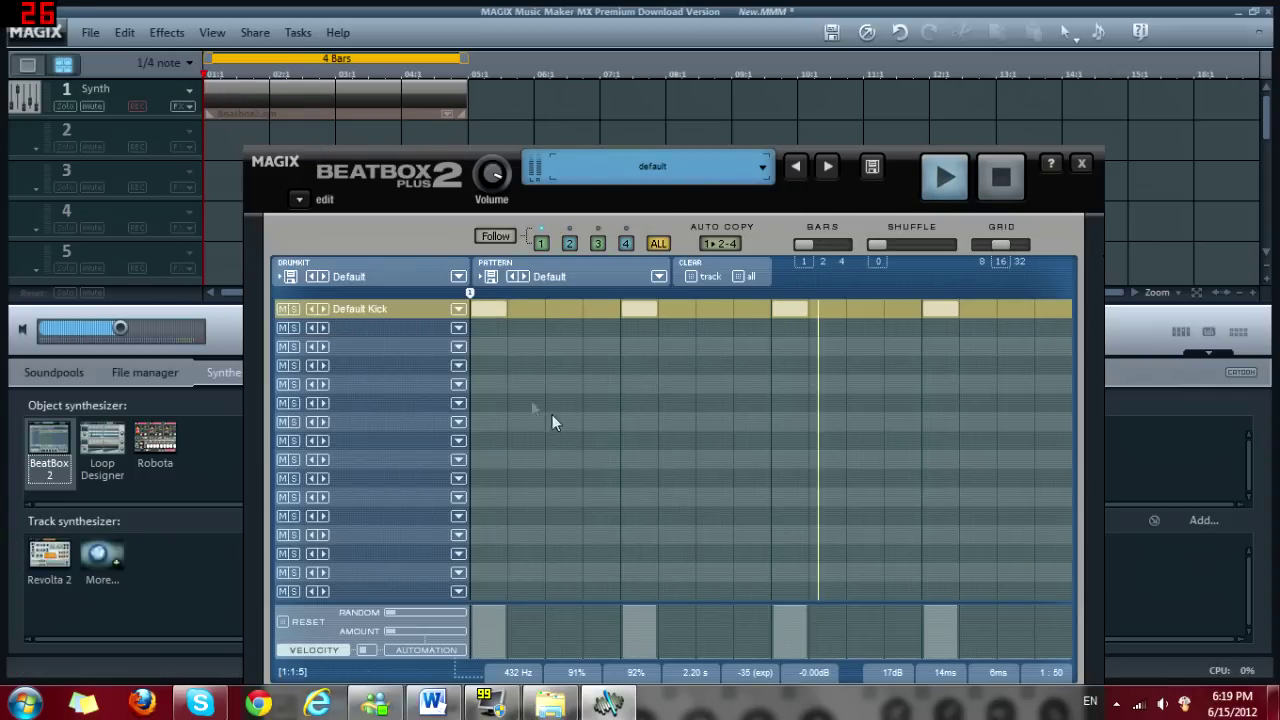
pyautogui.click(458, 277)
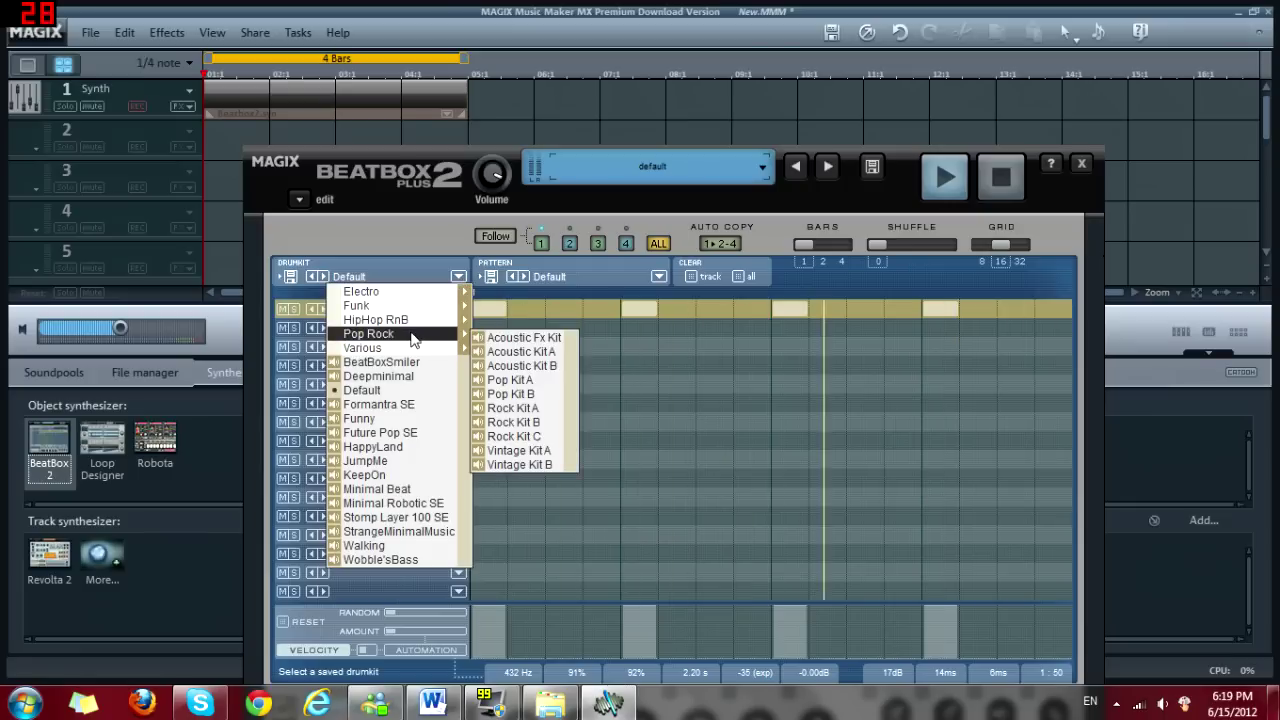
pyautogui.moveTo(412, 334)
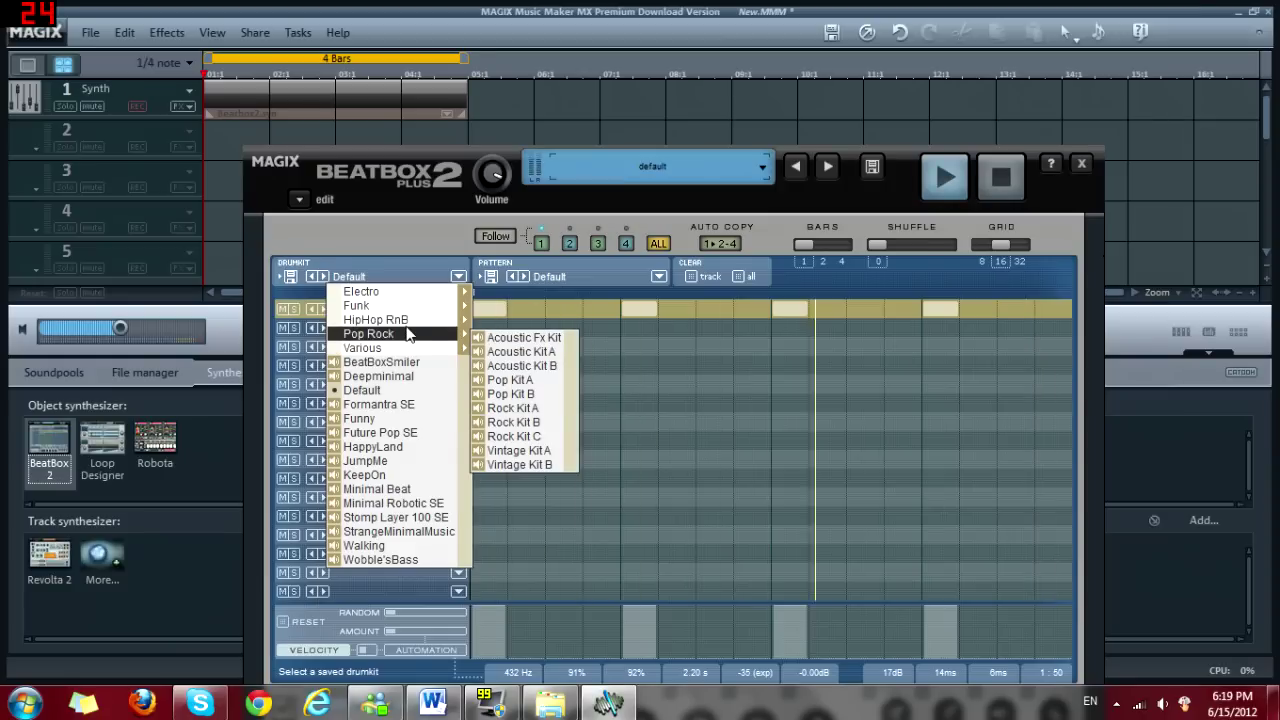
pyautogui.moveTo(411, 308)
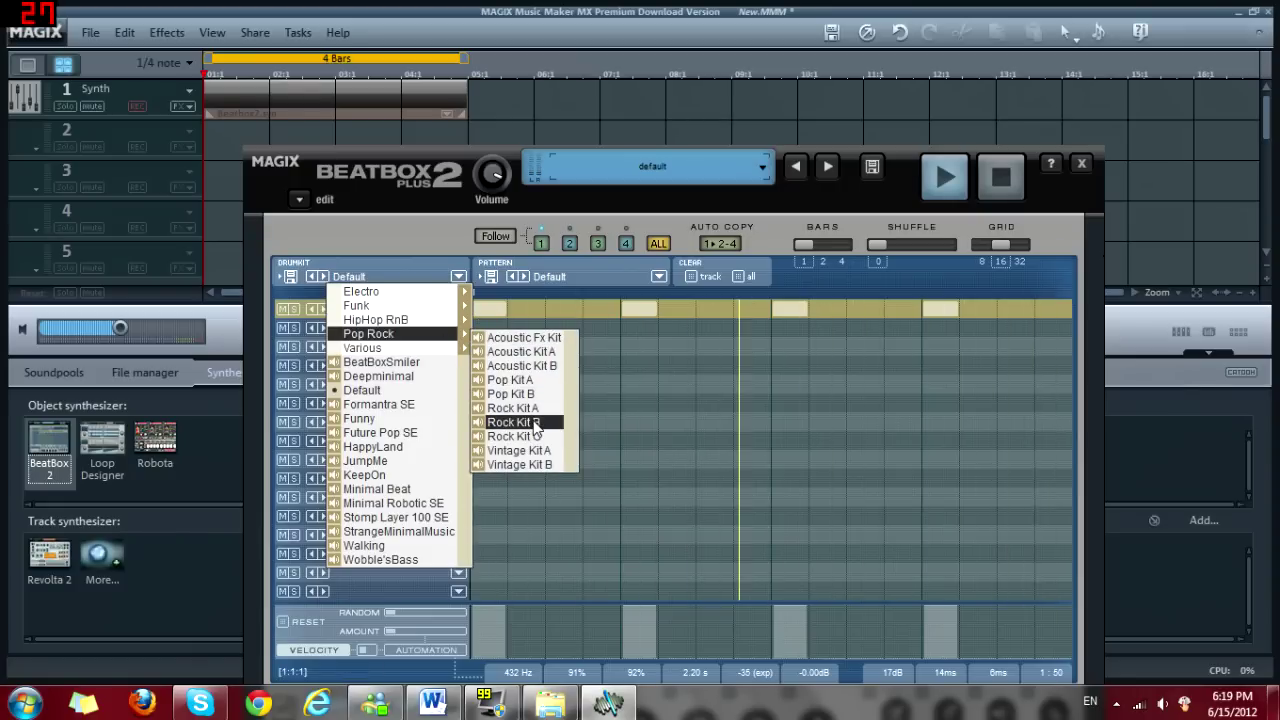
pyautogui.click(535, 425)
# Step: Switch the BeatBox 2 drumkit to Pop Rock > Pop Kit A
pyautogui.click(456, 276)
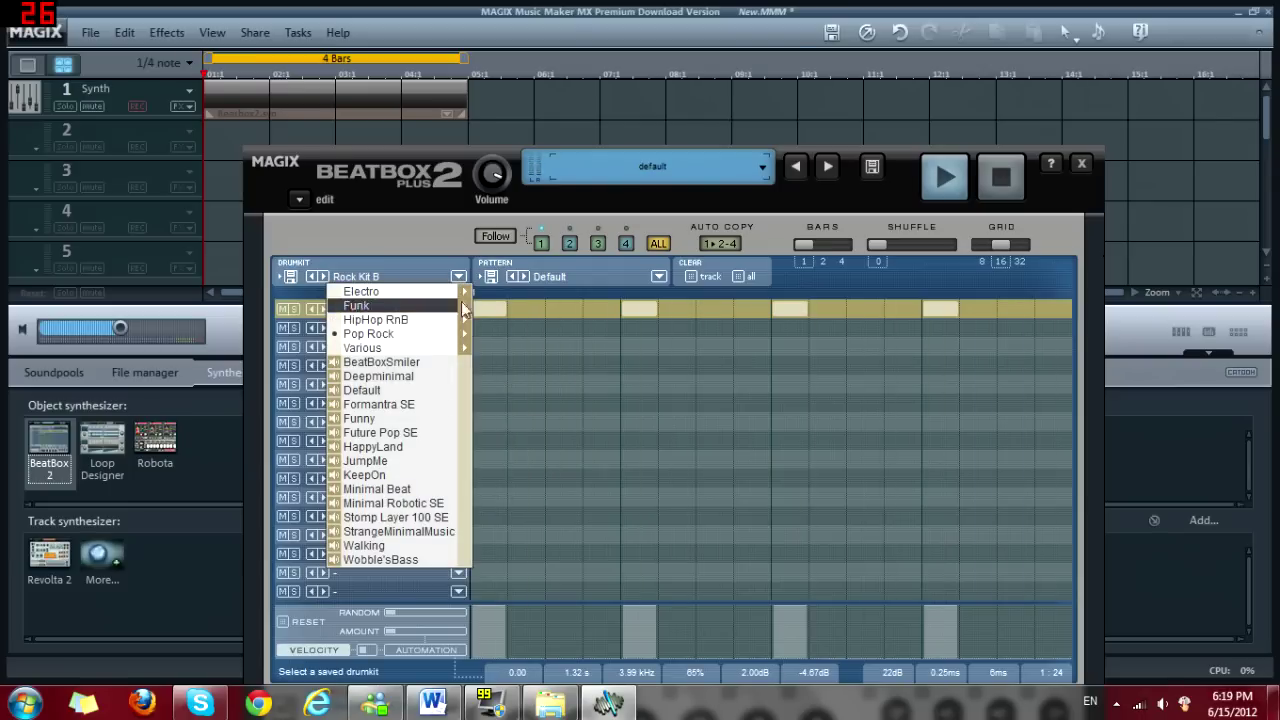
pyautogui.moveTo(400, 334)
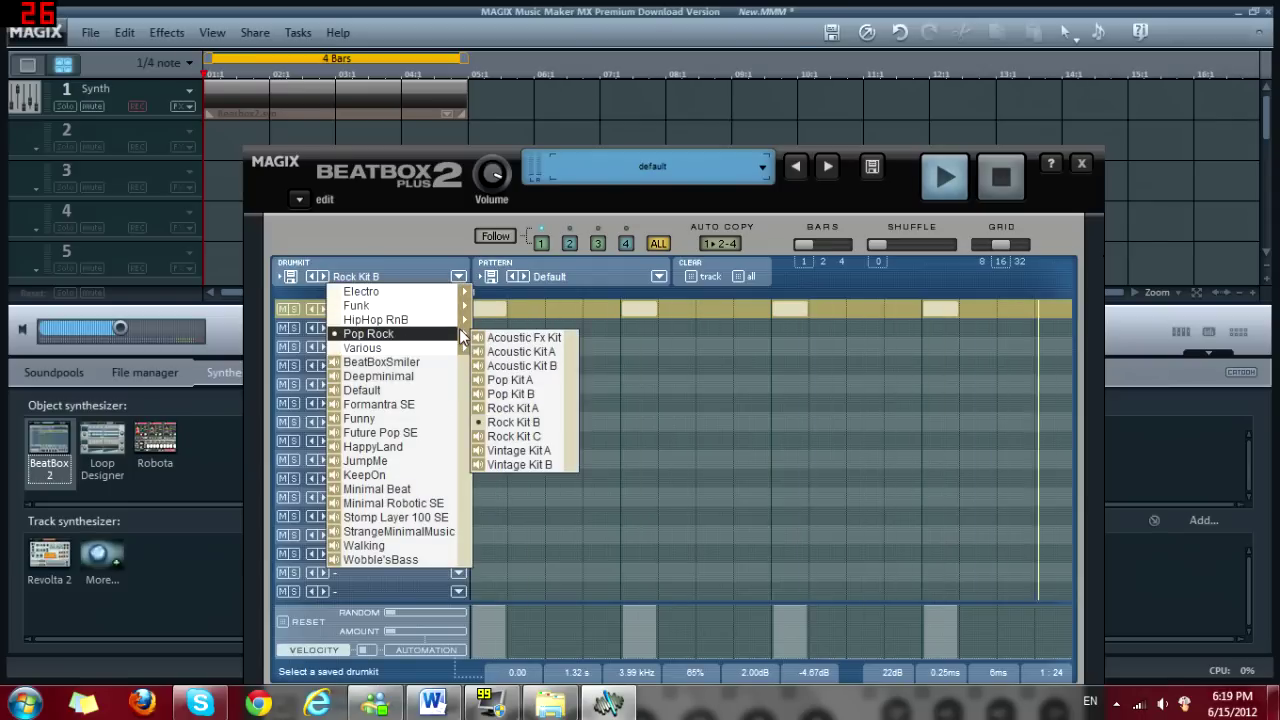
pyautogui.click(507, 380)
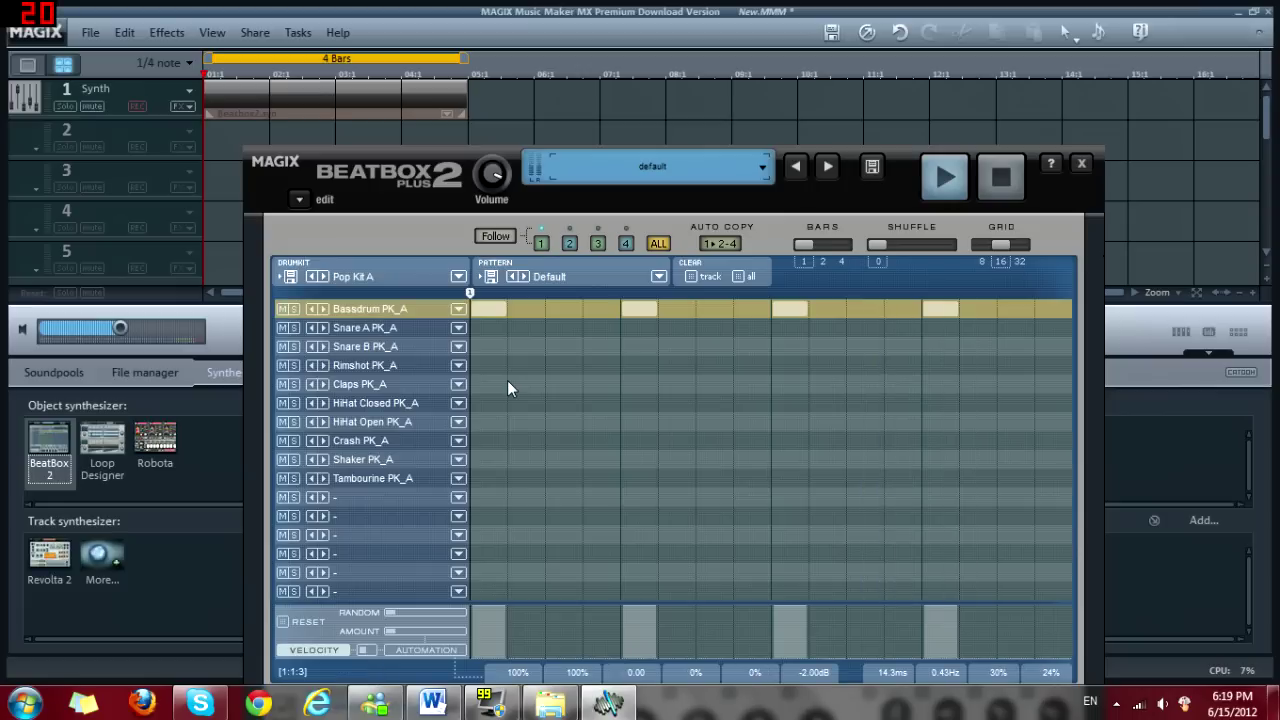
# Step: Program Snare A, Snare B, extra bass drum and clap hits across the bar
pyautogui.click(527, 328)
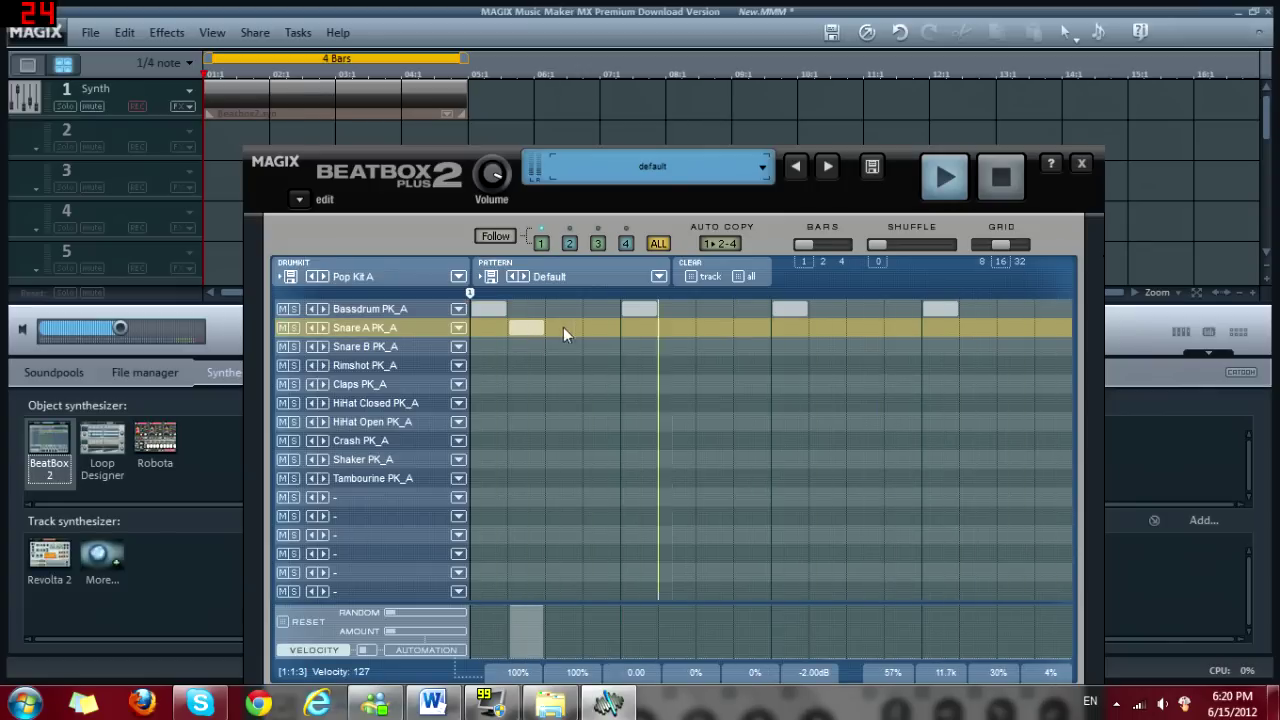
pyautogui.click(592, 327)
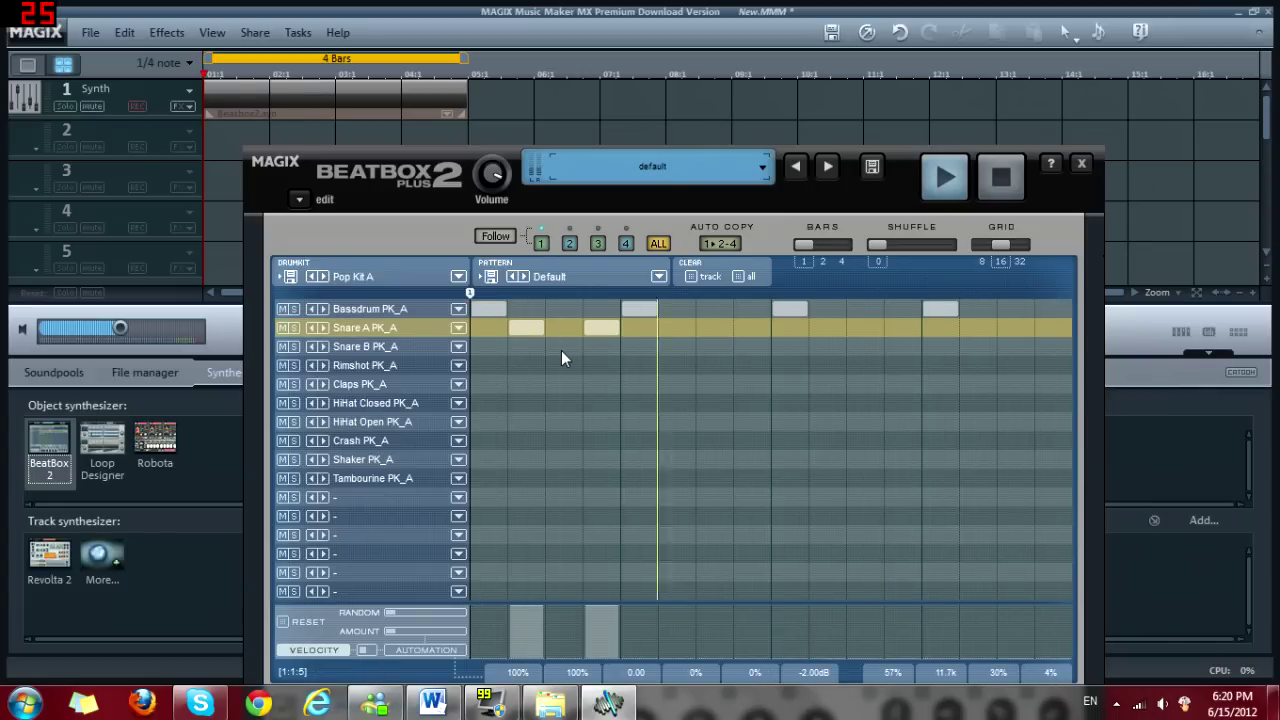
pyautogui.click(561, 350)
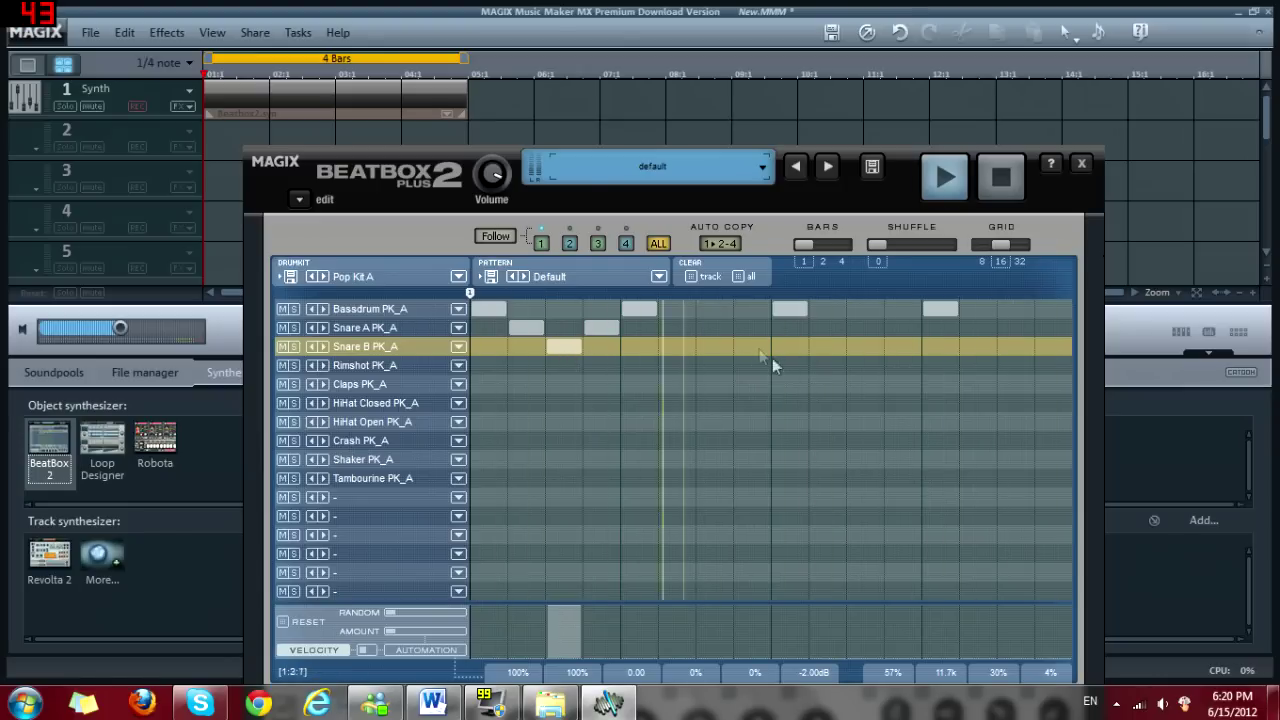
pyautogui.click(561, 312)
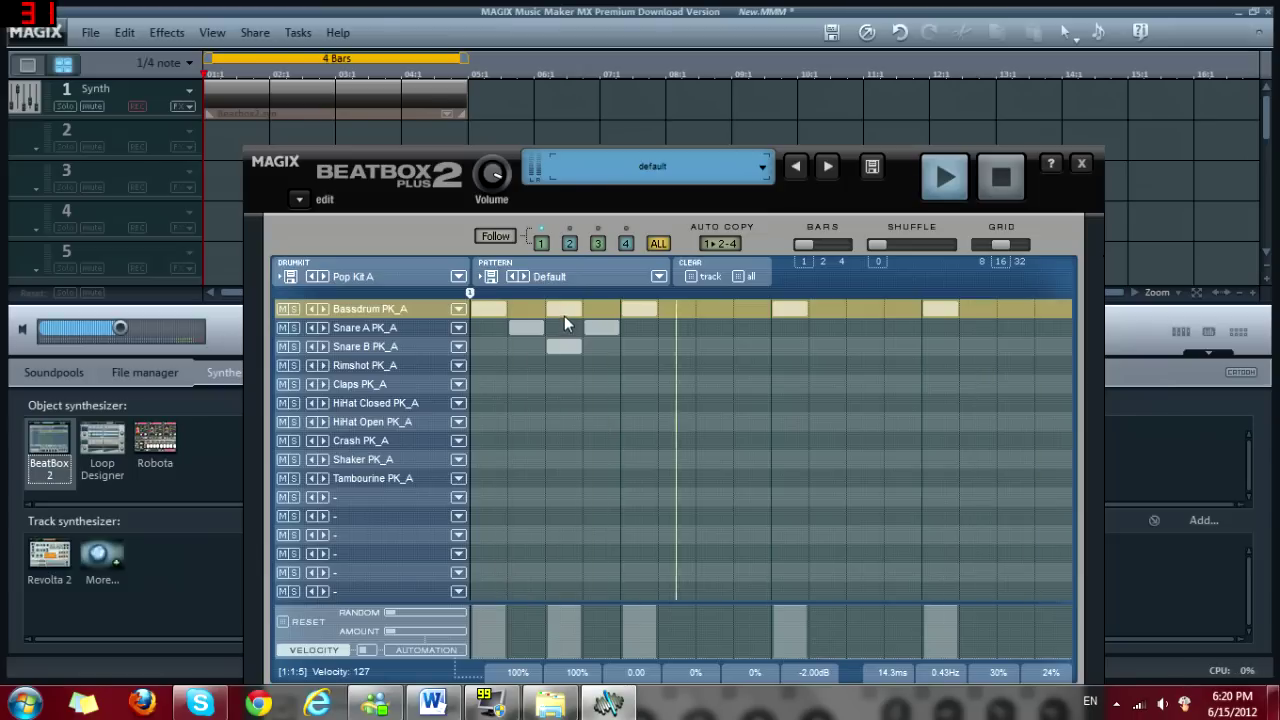
pyautogui.click(688, 328)
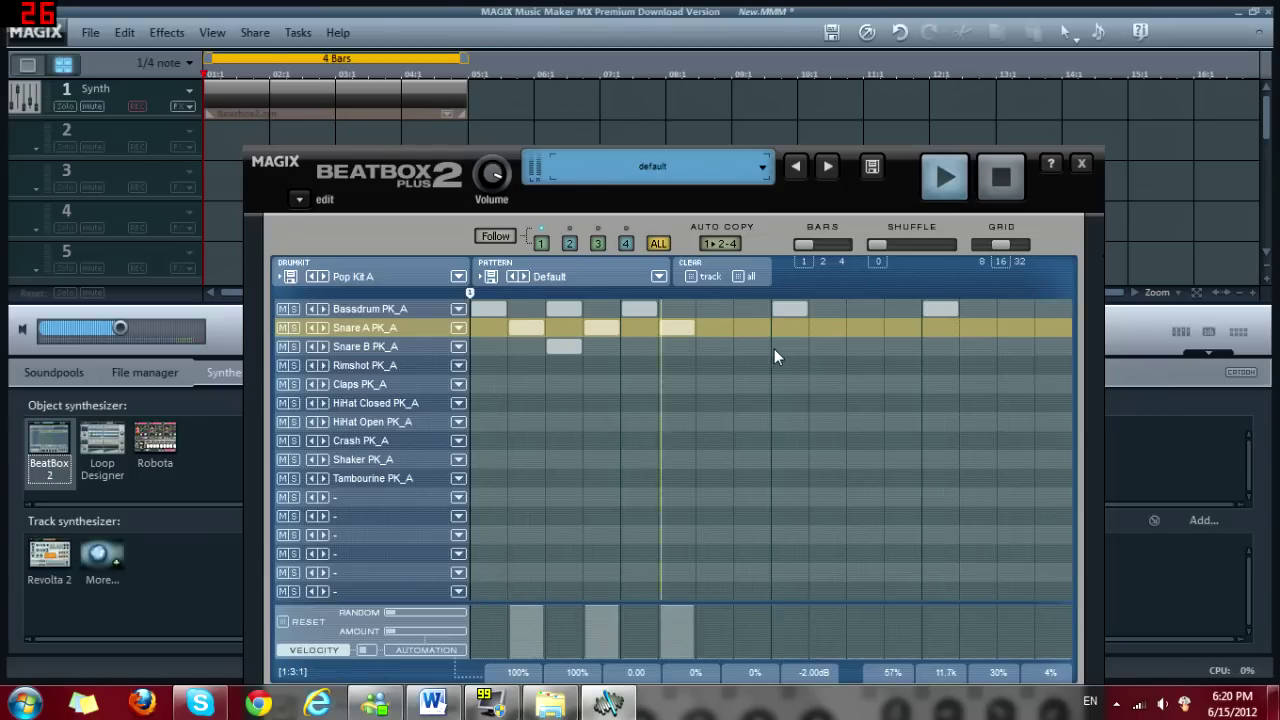
pyautogui.click(686, 384)
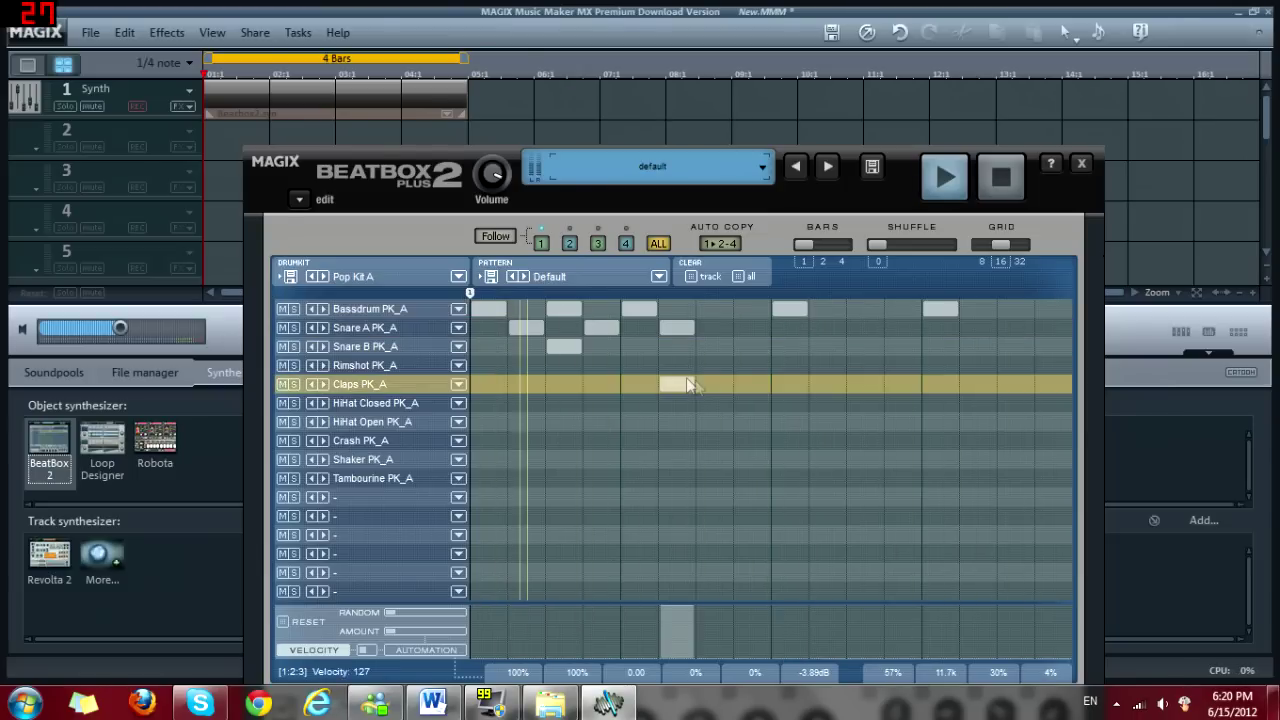
pyautogui.click(762, 383)
pyautogui.click(750, 331)
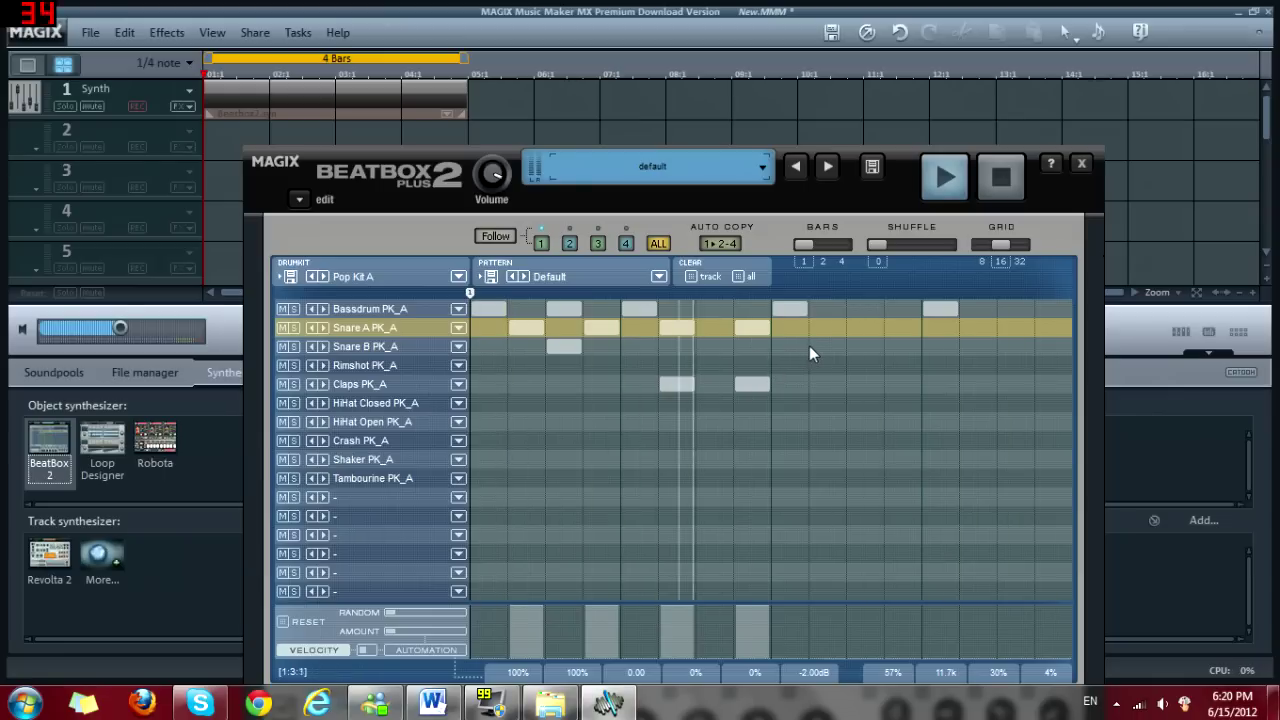
pyautogui.click(851, 327)
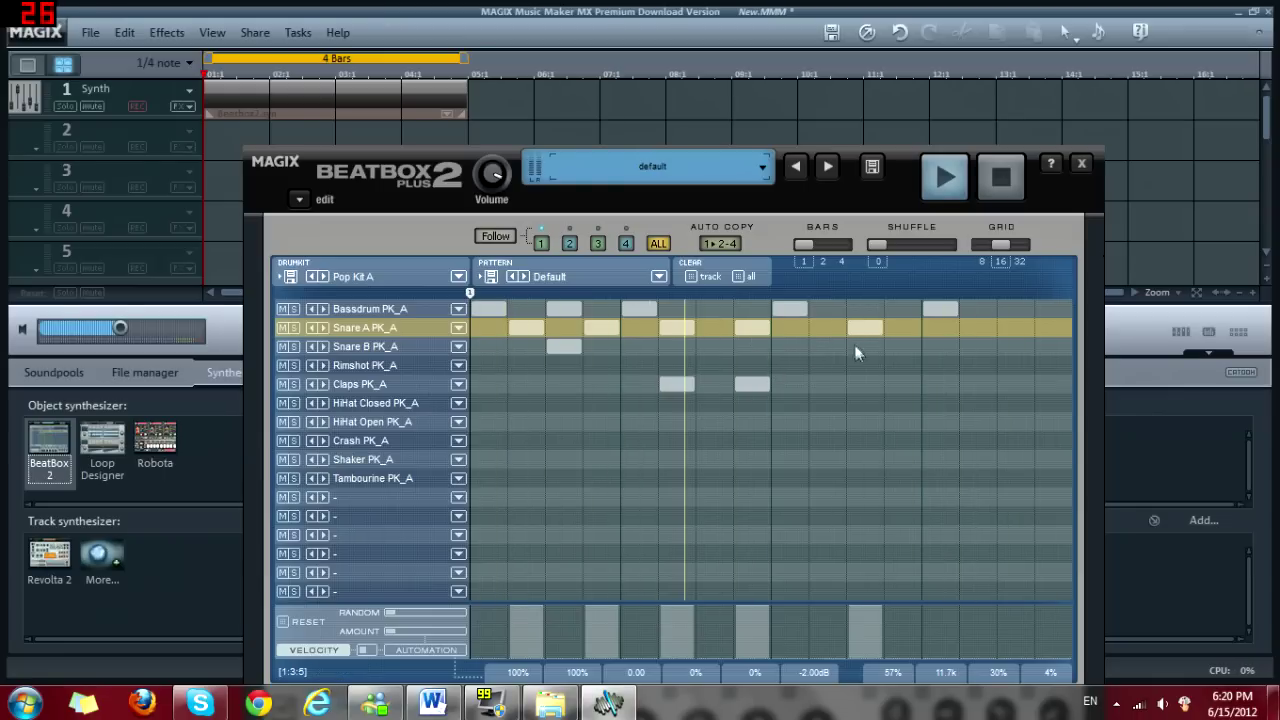
pyautogui.click(861, 385)
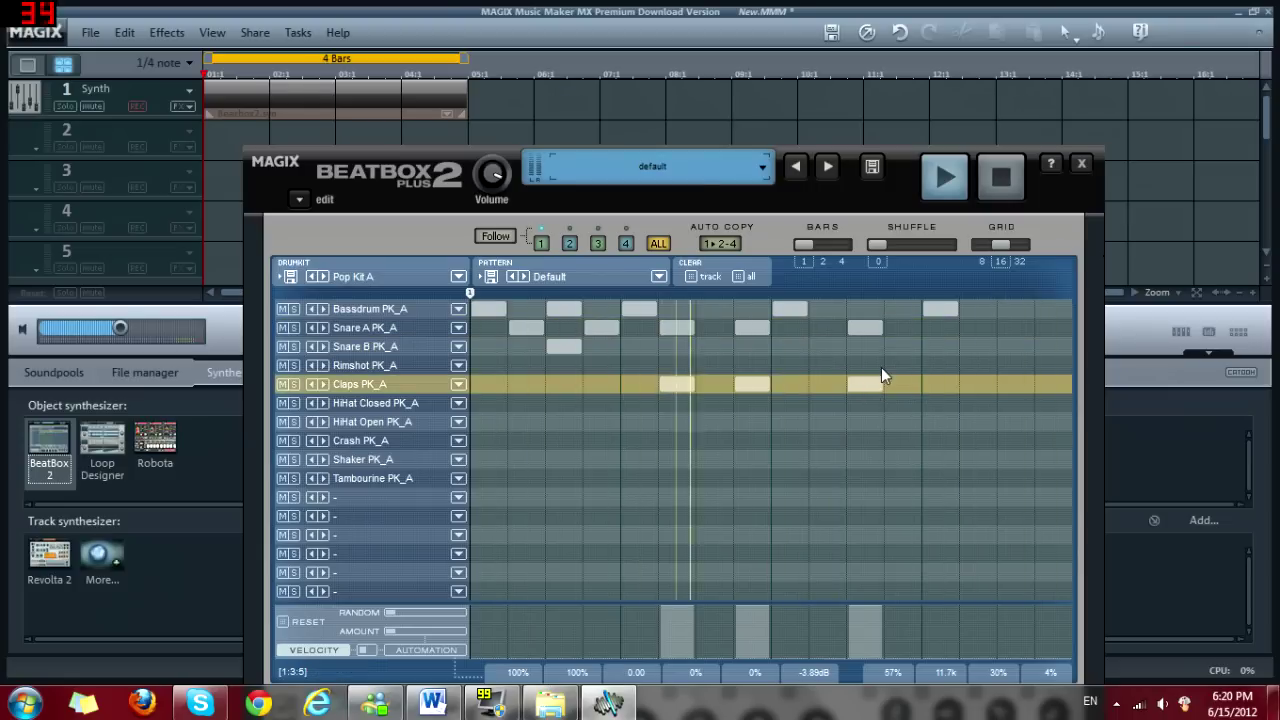
# Step: Try Snare A, Claps and Snare B hits on a late step, then remove them
pyautogui.click(978, 330)
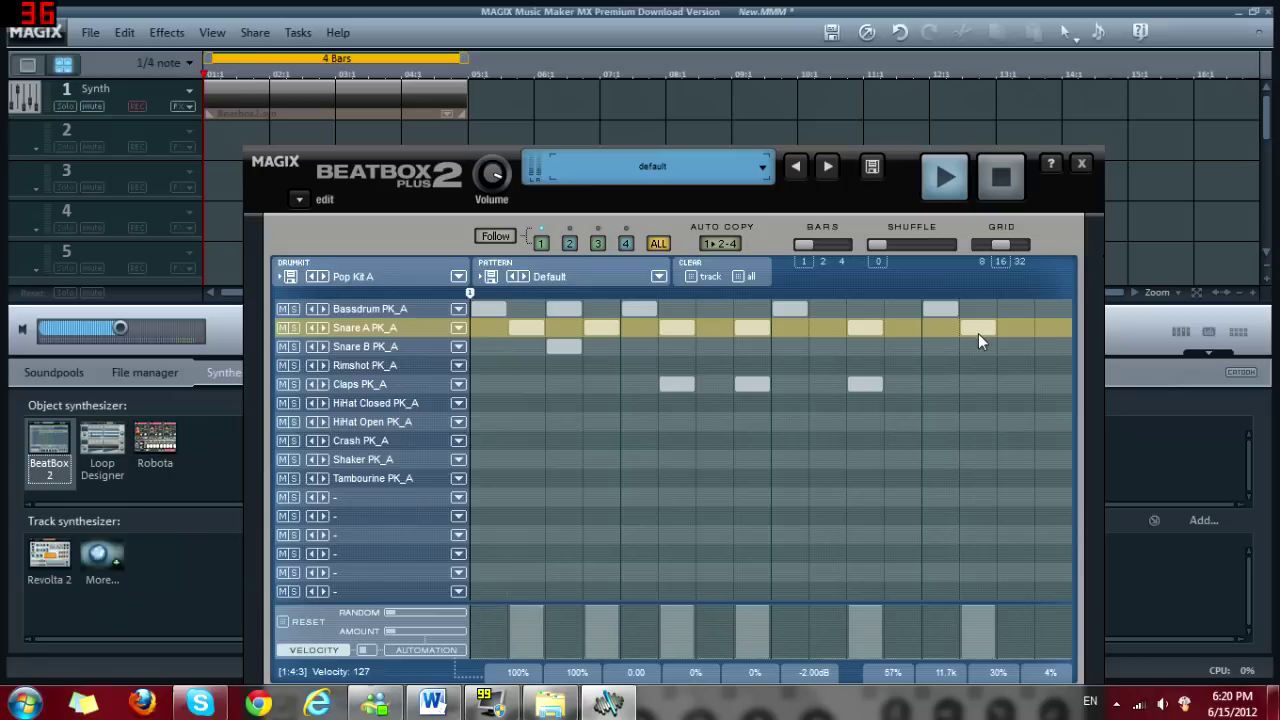
pyautogui.click(976, 383)
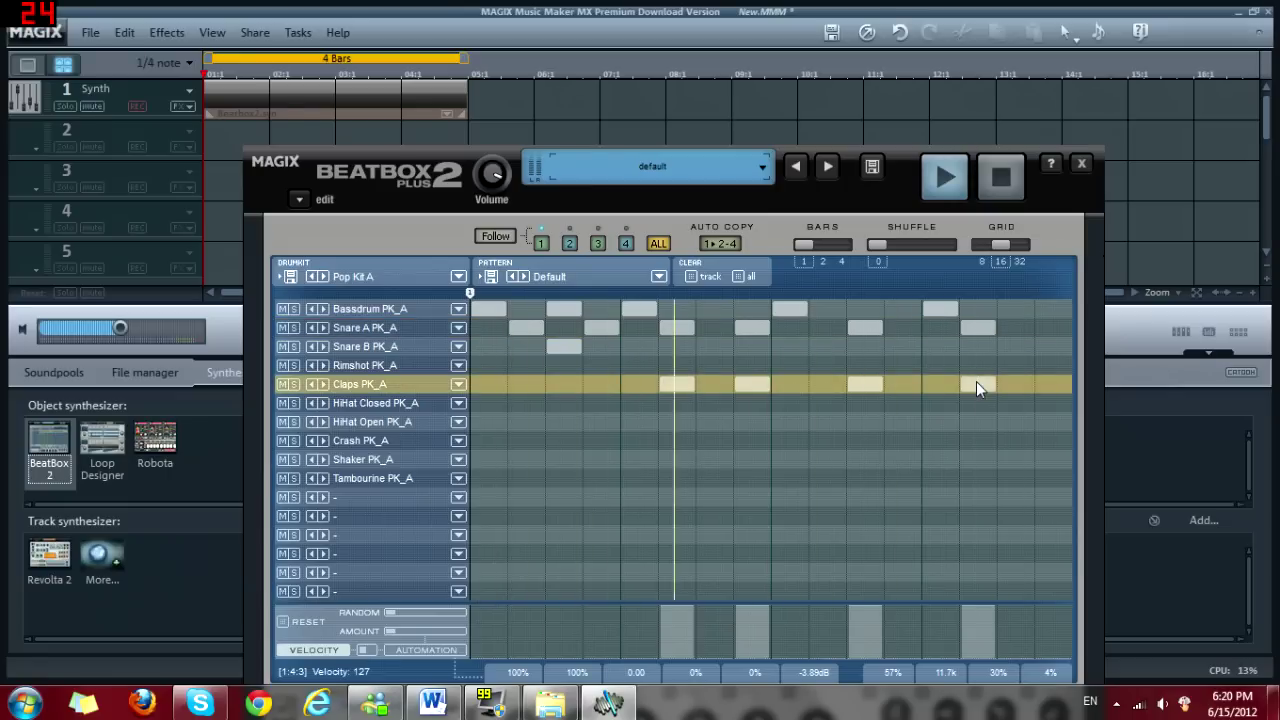
pyautogui.click(972, 345)
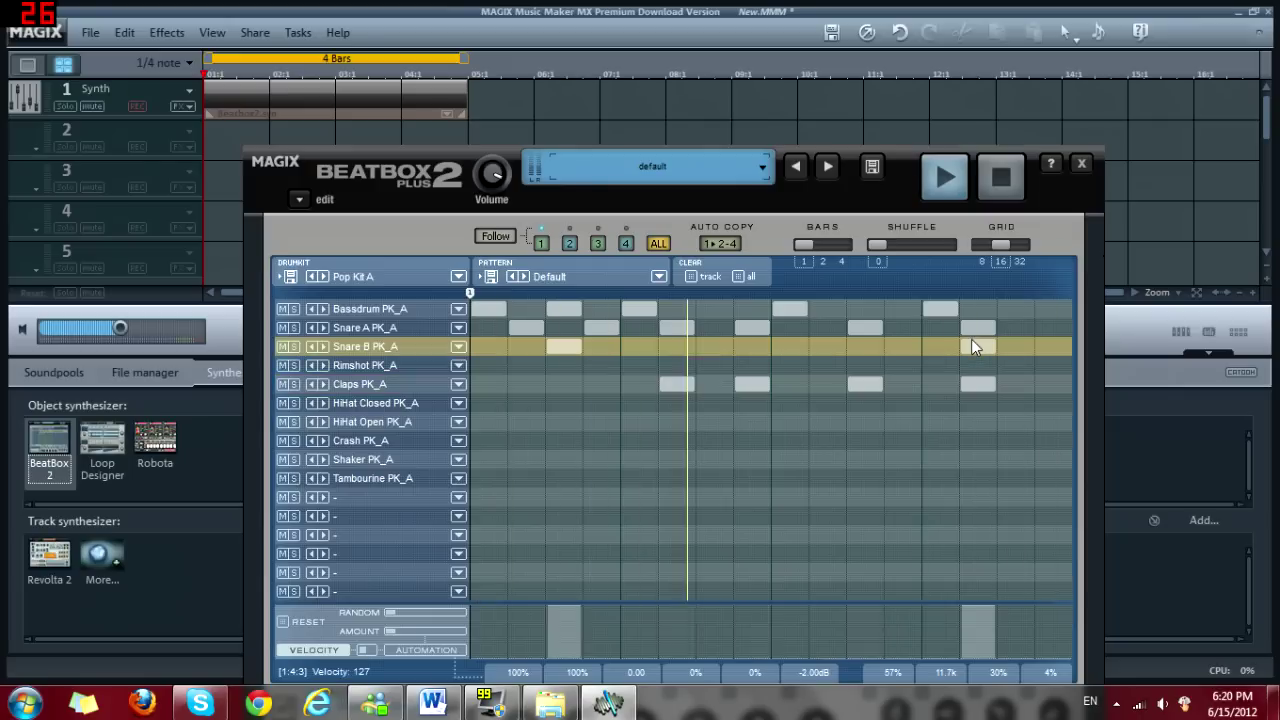
pyautogui.click(975, 330)
pyautogui.click(977, 346)
pyautogui.click(979, 383)
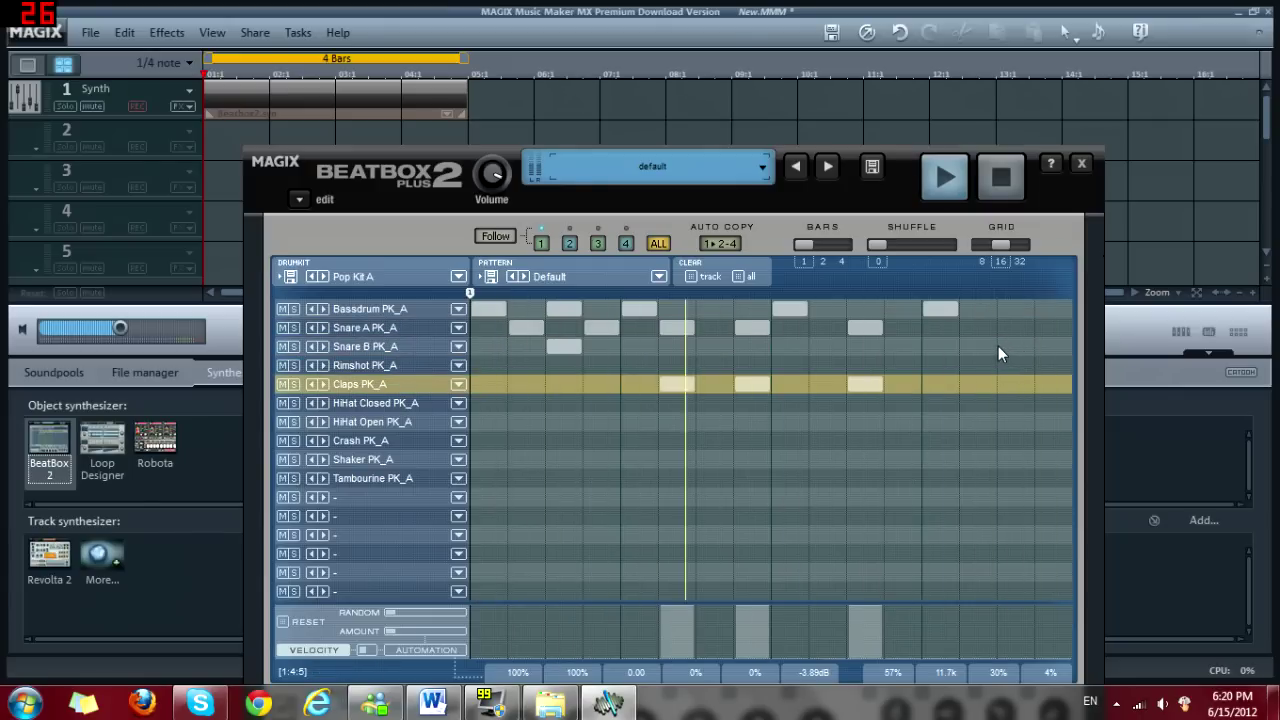
pyautogui.click(993, 345)
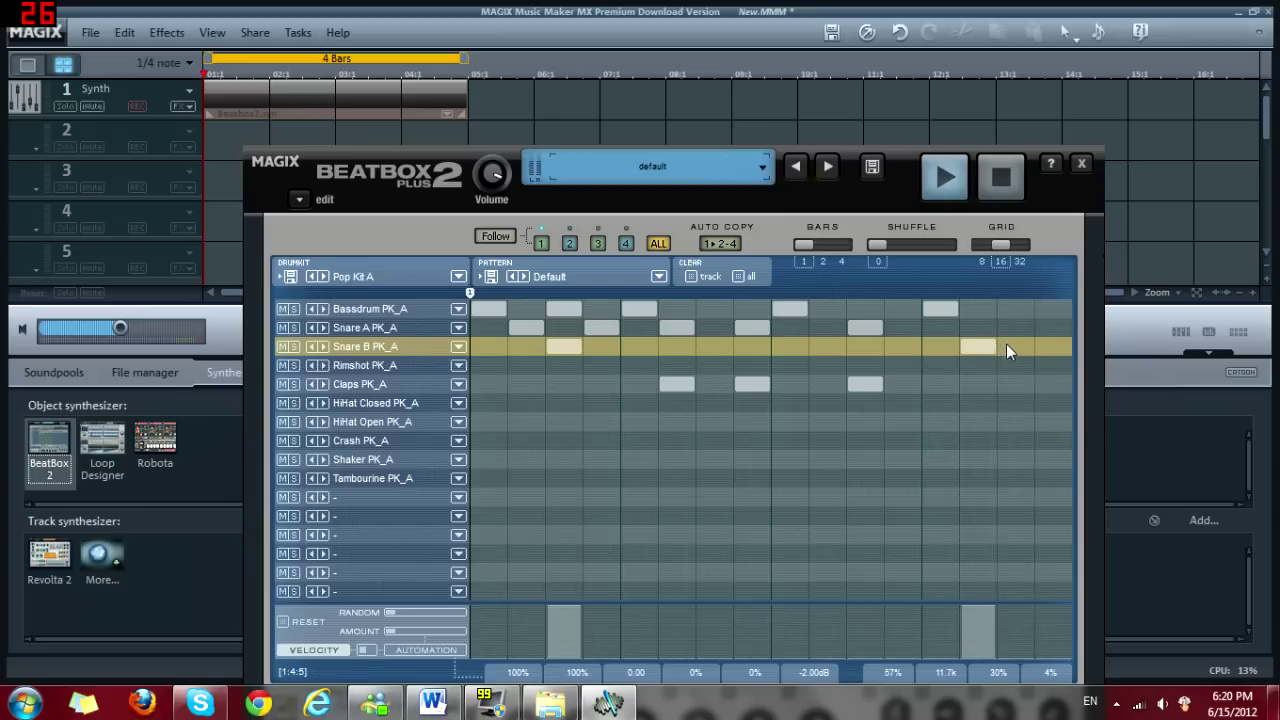
pyautogui.click(983, 345)
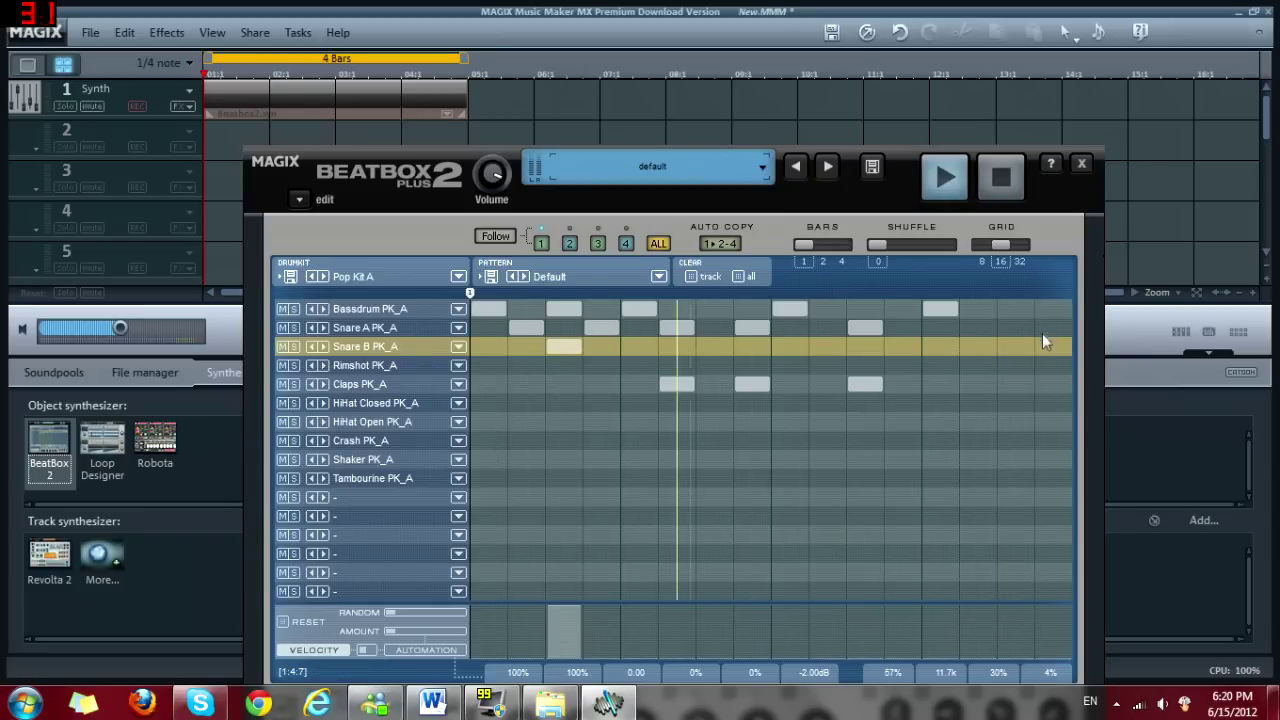
# Step: Place Snare A and Claps hits on the second-to-last step of the bar
pyautogui.click(1048, 388)
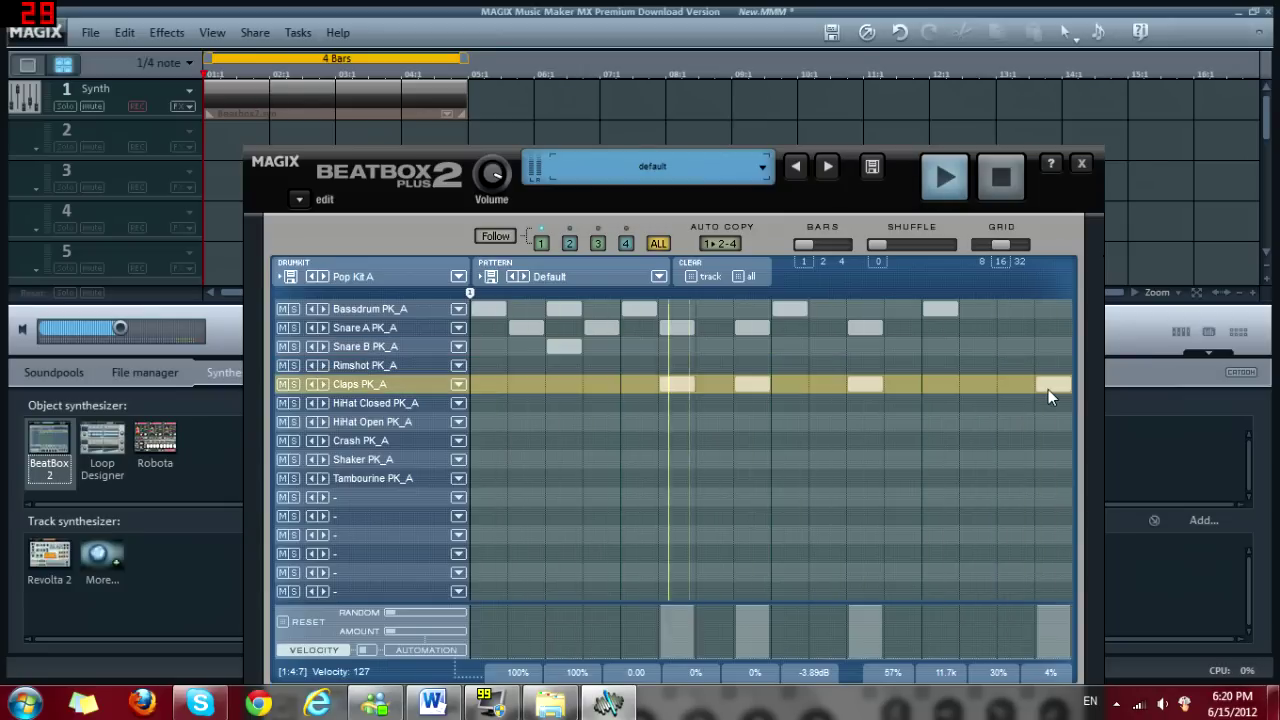
pyautogui.click(1052, 327)
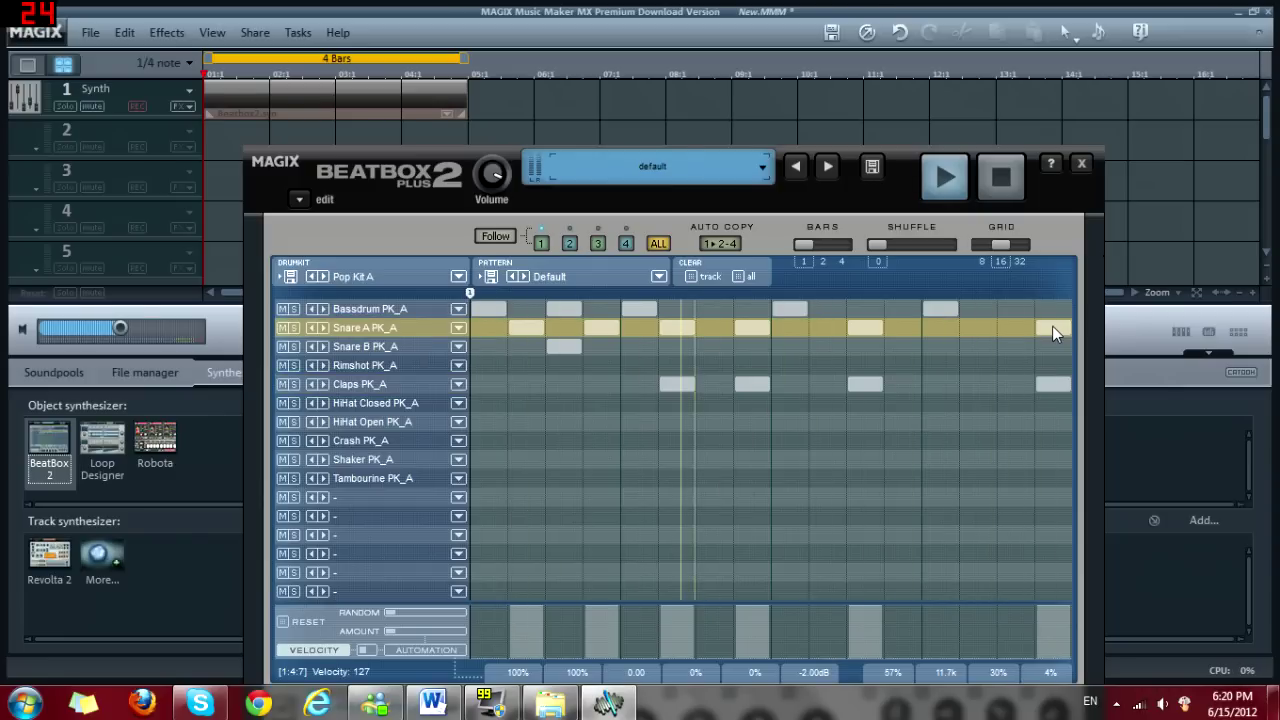
pyautogui.click(1052, 327)
pyautogui.click(1052, 384)
pyautogui.click(1016, 384)
pyautogui.click(1021, 327)
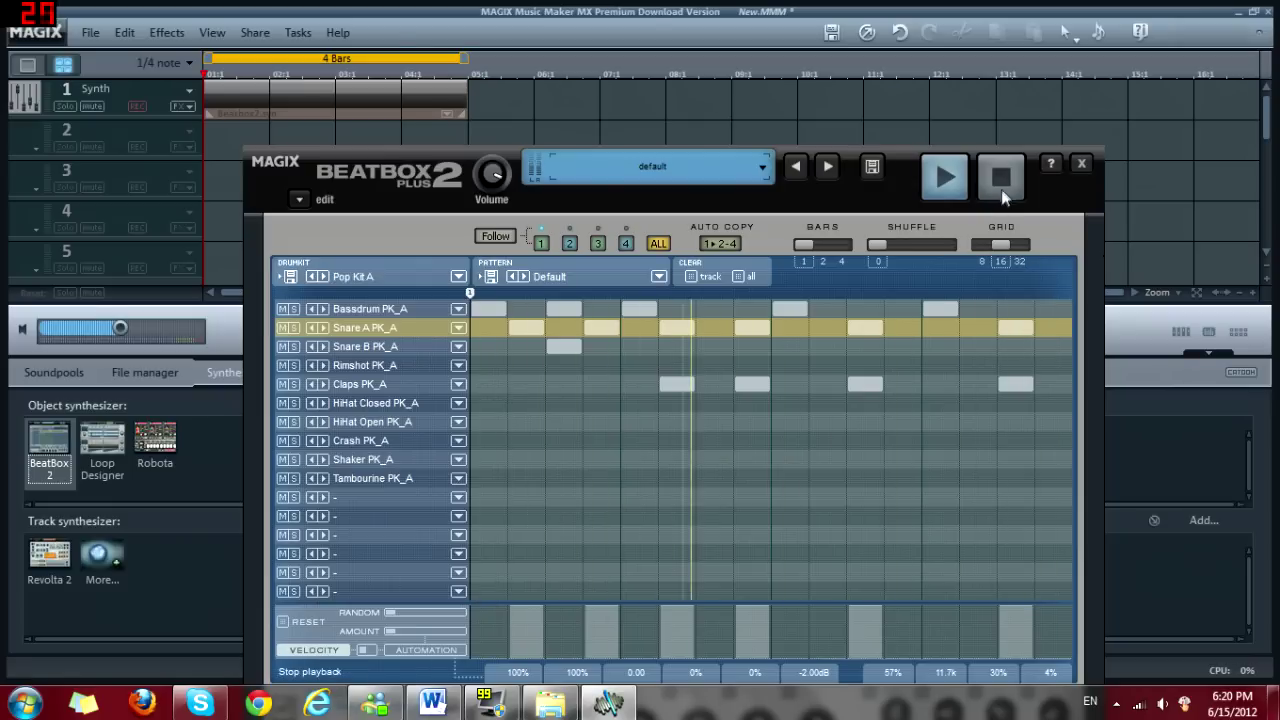
# Step: Close BeatBox 2, play and stop the 4-bar Beatbox2 object, and show the Blues Vol. 1 soundpool
pyautogui.click(1087, 167)
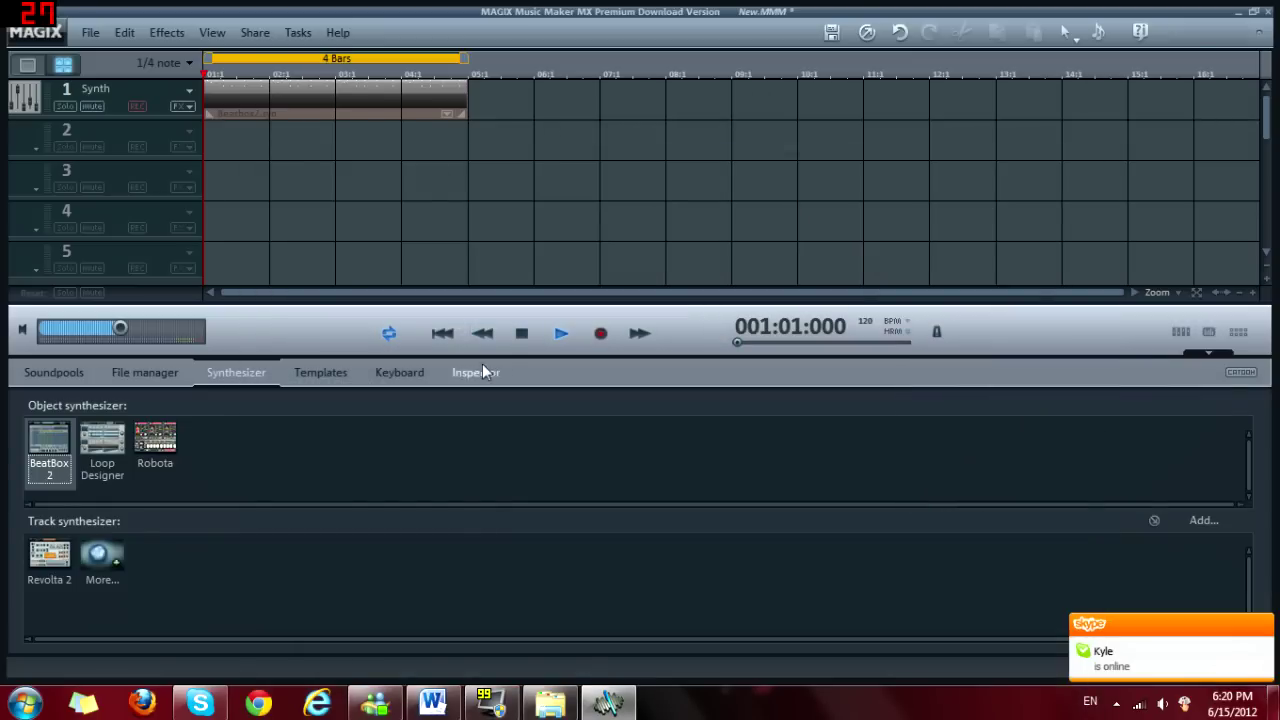
pyautogui.moveTo(464, 108); pyautogui.dragTo(454, 132)
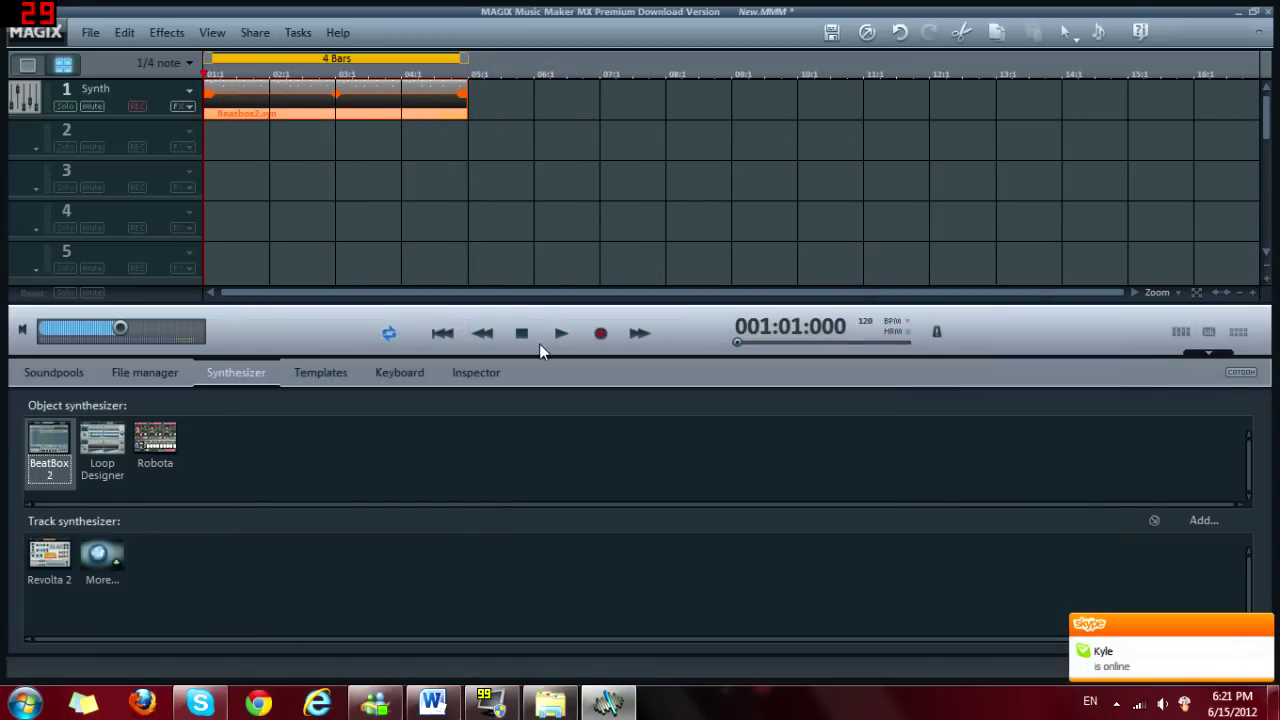
pyautogui.click(557, 335)
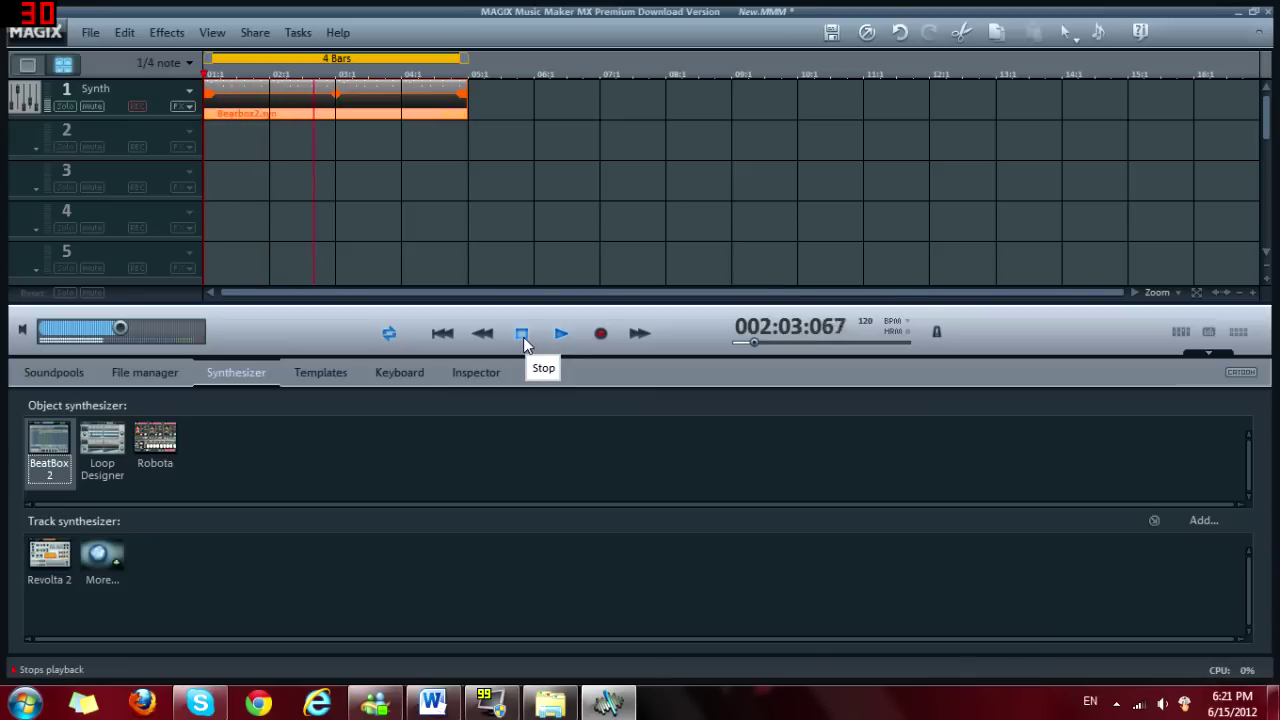
pyautogui.click(523, 337)
pyautogui.click(51, 378)
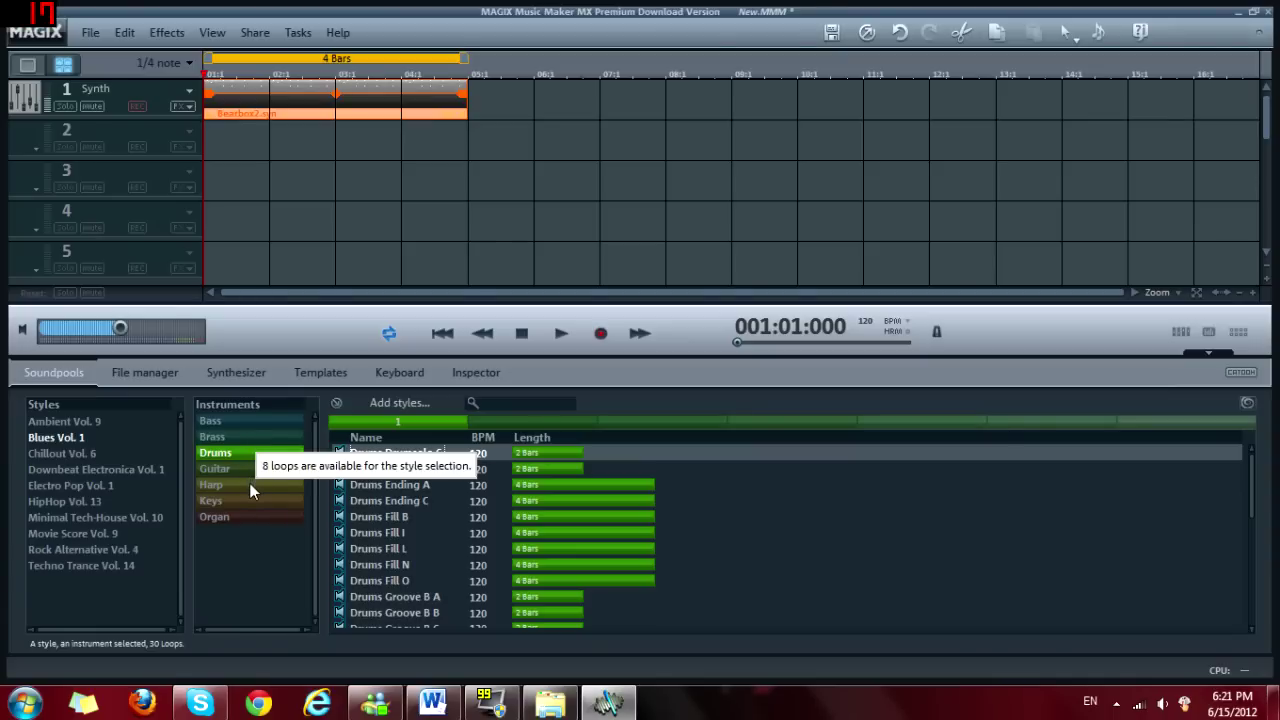
# Step: Place Bass Shuffle F on track 2 at bar 2 and stretch the bass and beat to bar 6
pyautogui.click(224, 424)
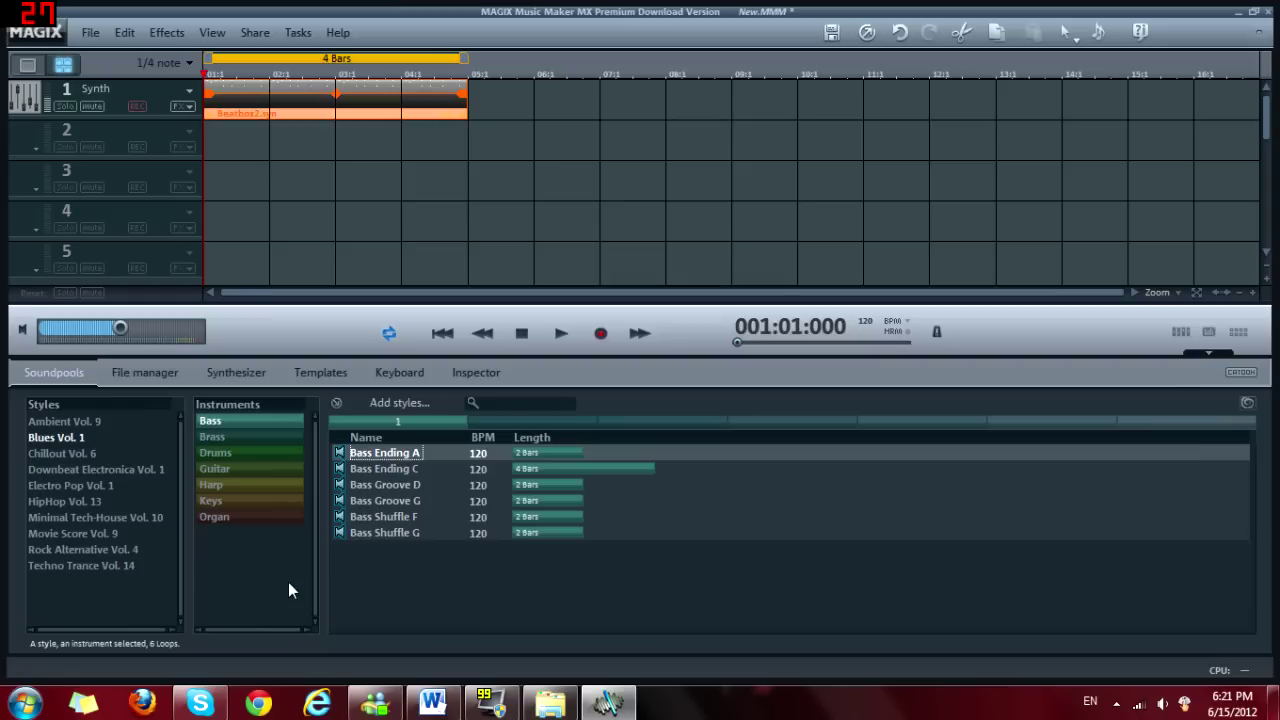
pyautogui.click(340, 533)
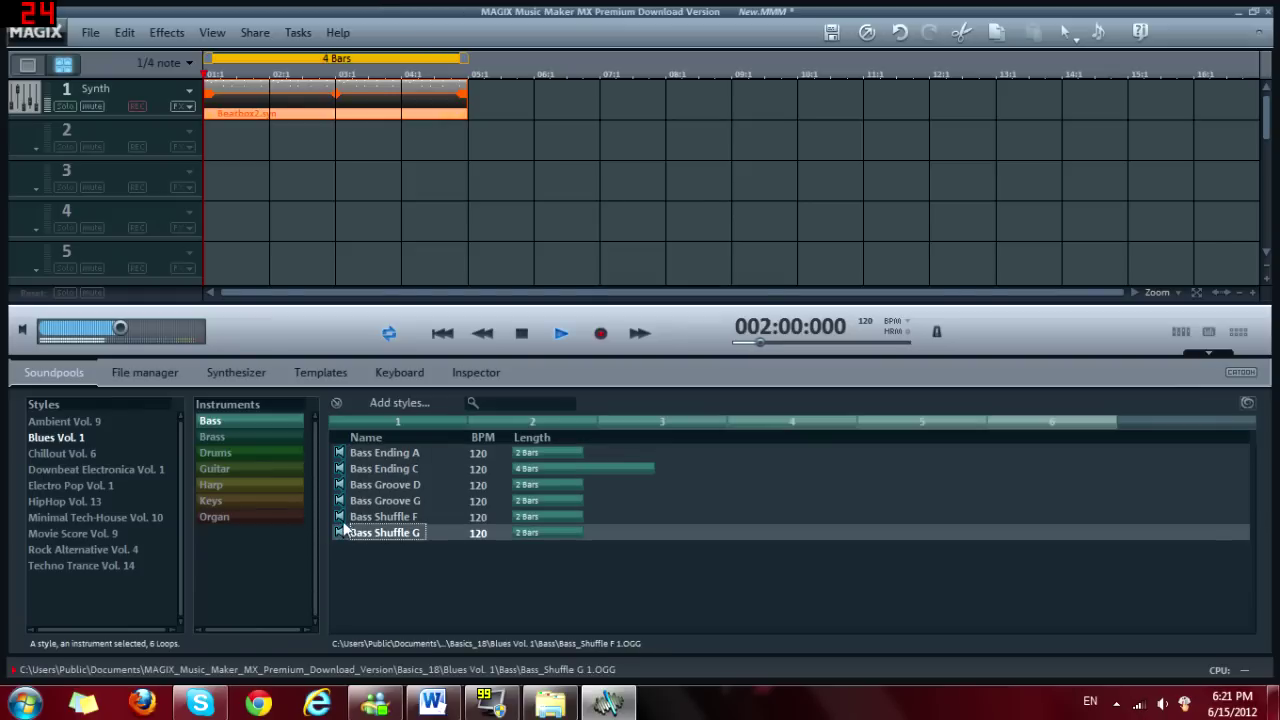
pyautogui.click(340, 517)
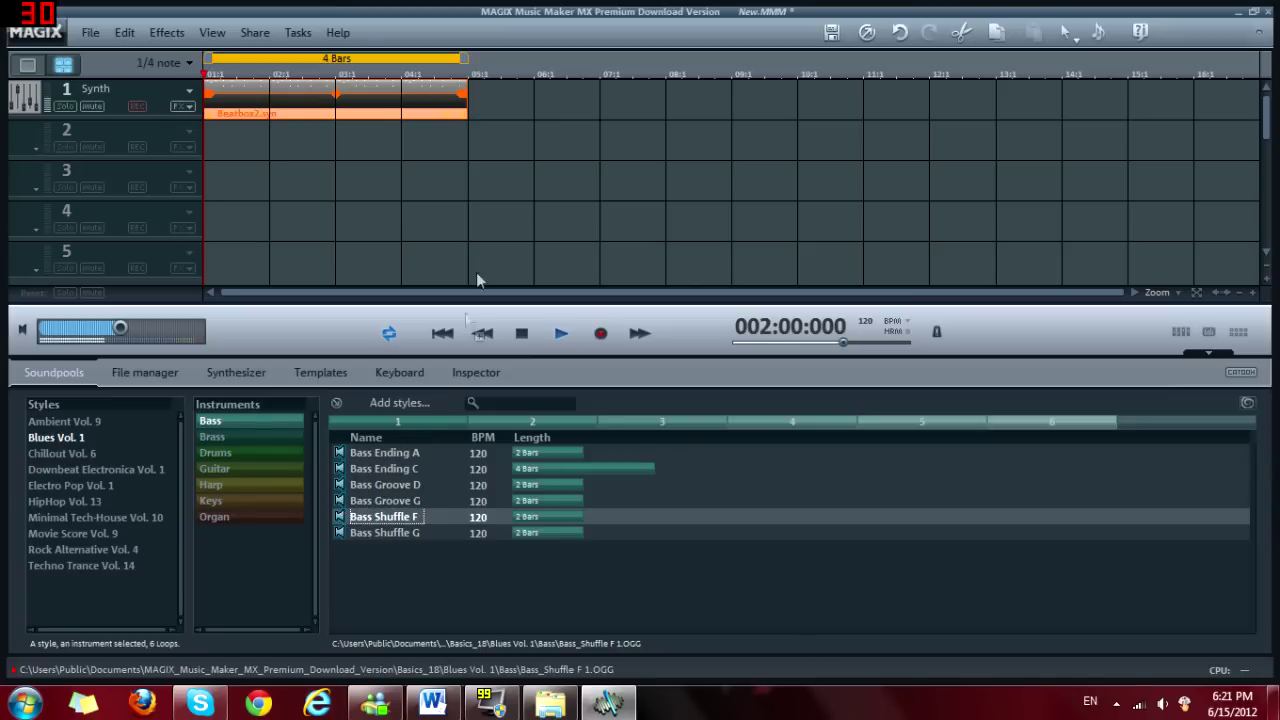
pyautogui.moveTo(476, 280); pyautogui.dragTo(320, 148)
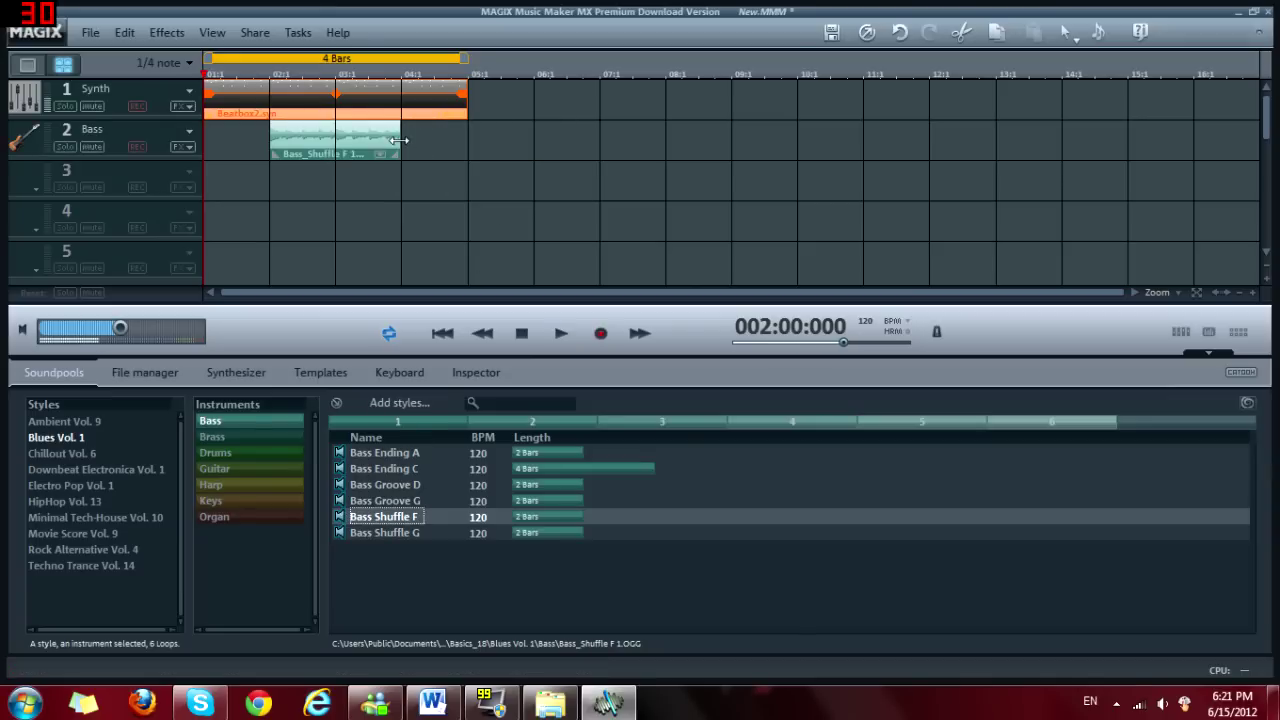
pyautogui.moveTo(398, 141); pyautogui.dragTo(537, 132)
pyautogui.moveTo(466, 106); pyautogui.dragTo(537, 148)
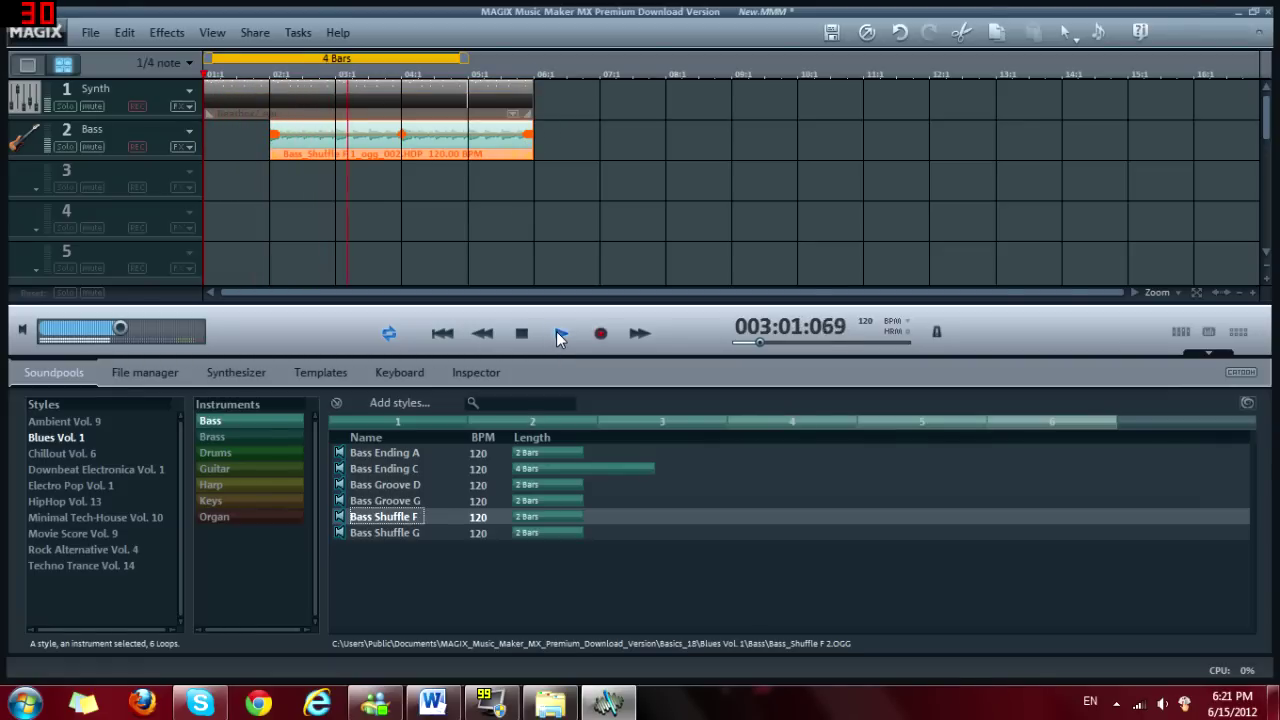
# Step: Set the Bass Shuffle F loop's volume to +12 dB
pyautogui.click(413, 101)
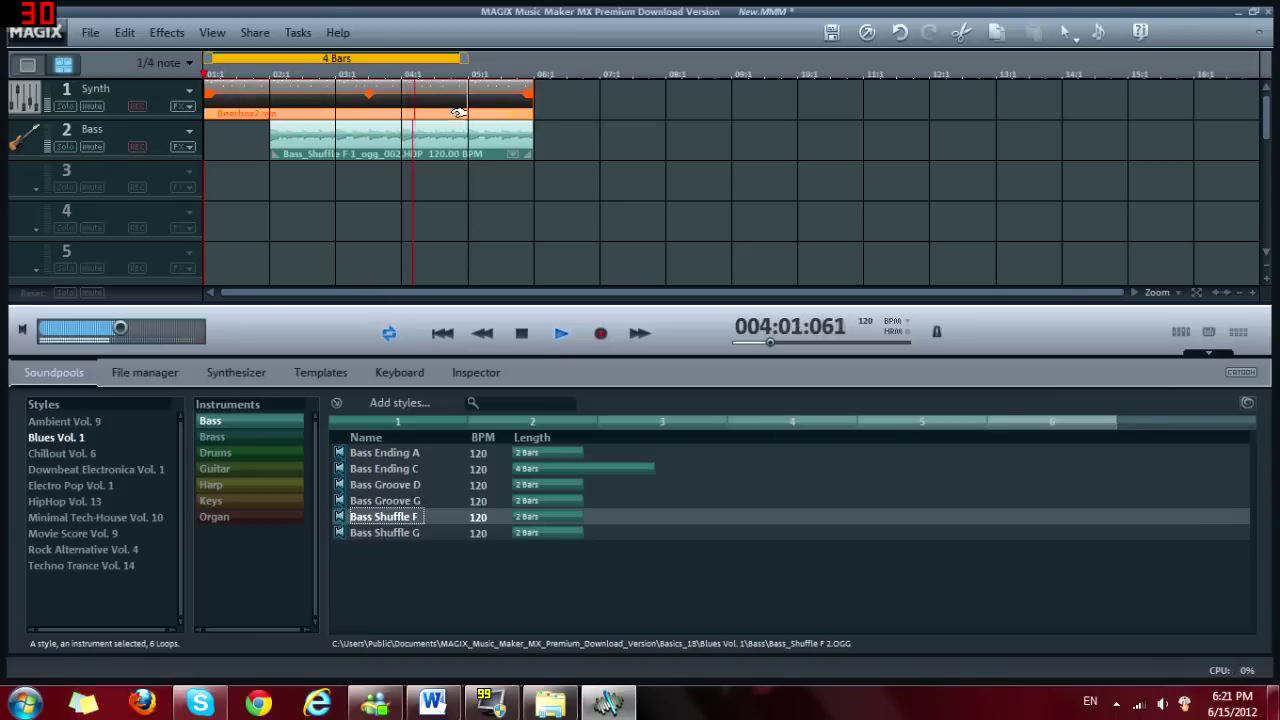
pyautogui.click(425, 150)
pyautogui.rightClick(425, 157)
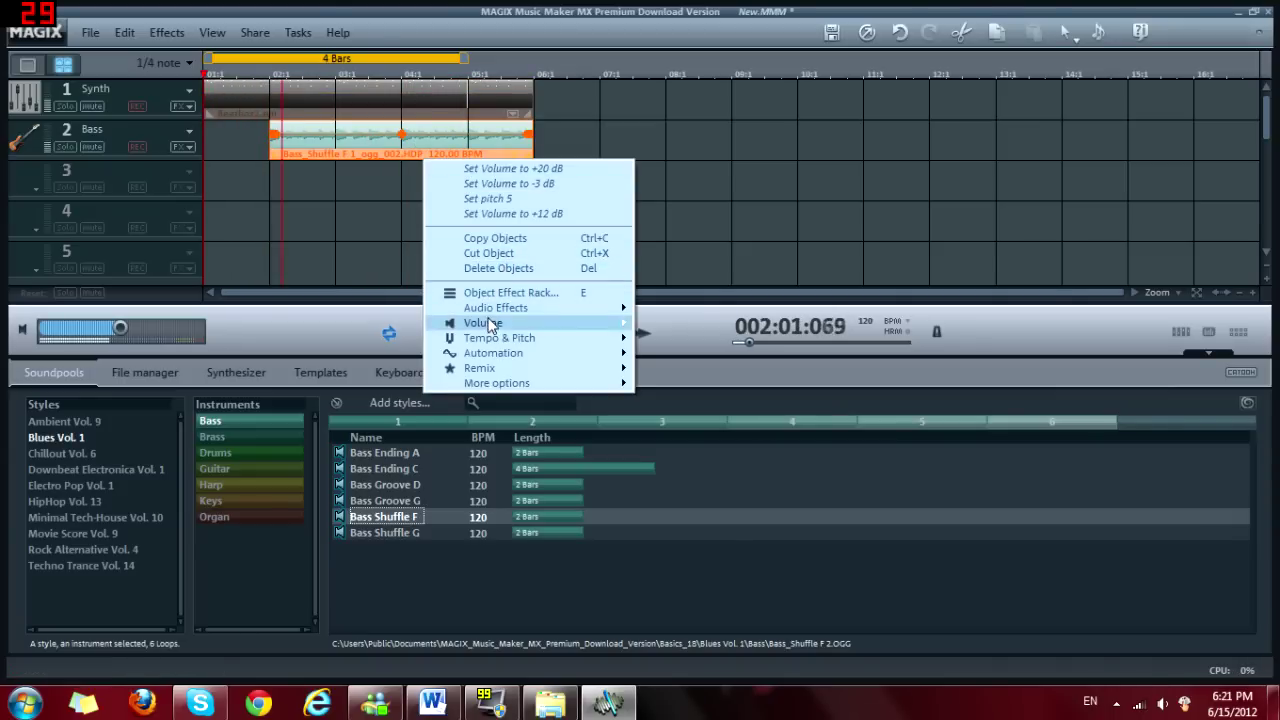
pyautogui.moveTo(493, 324)
pyautogui.moveTo(680, 337)
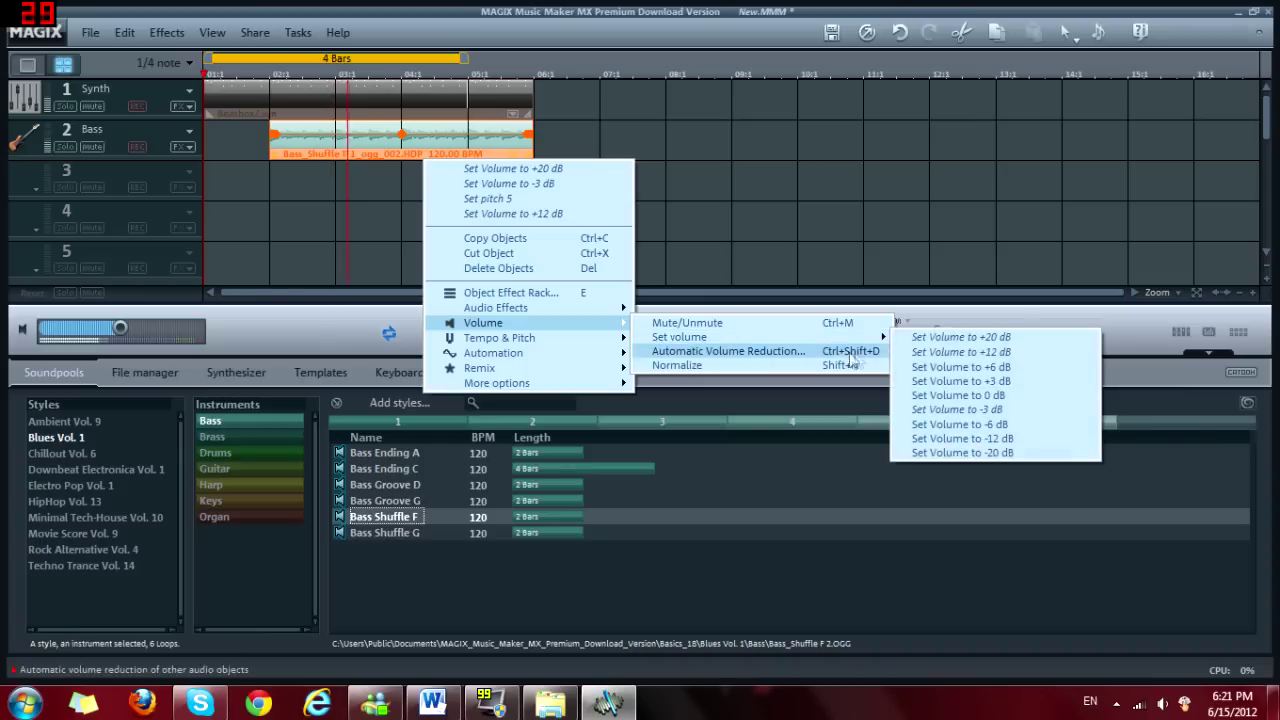
pyautogui.click(960, 354)
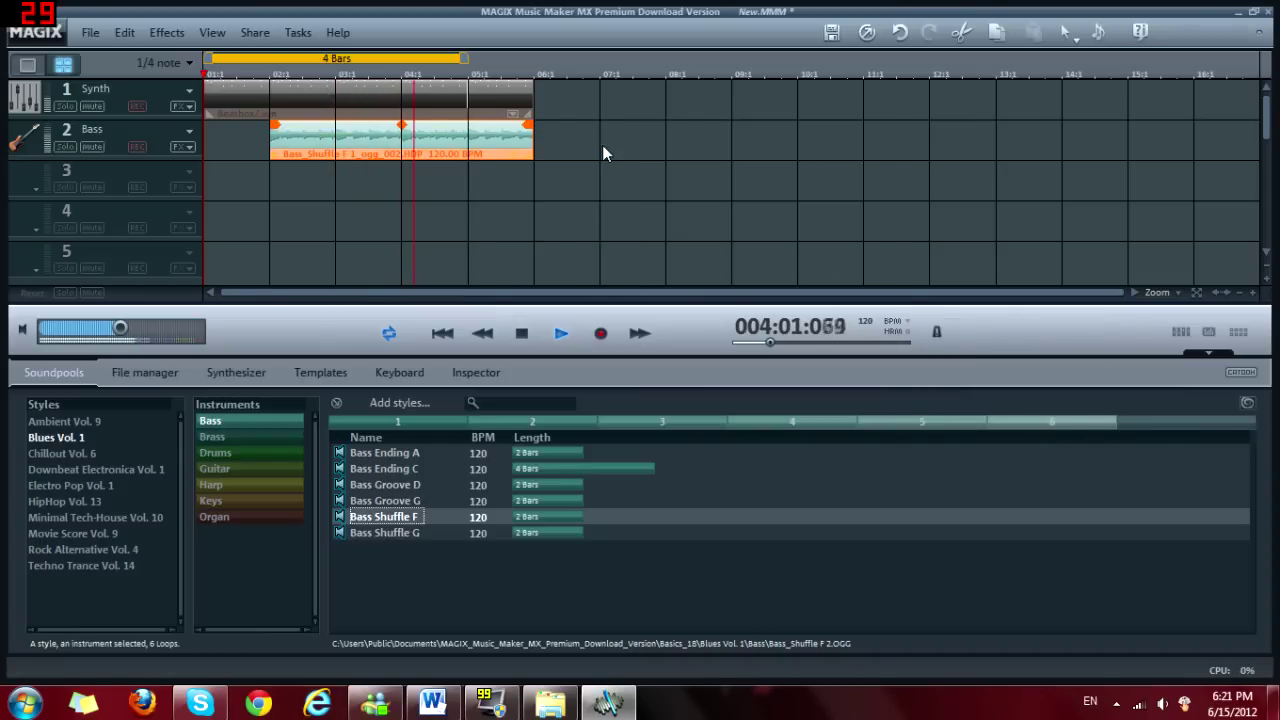
# Step: Stop playback and widen the playback loop range to 8:2 bars
pyautogui.click(518, 338)
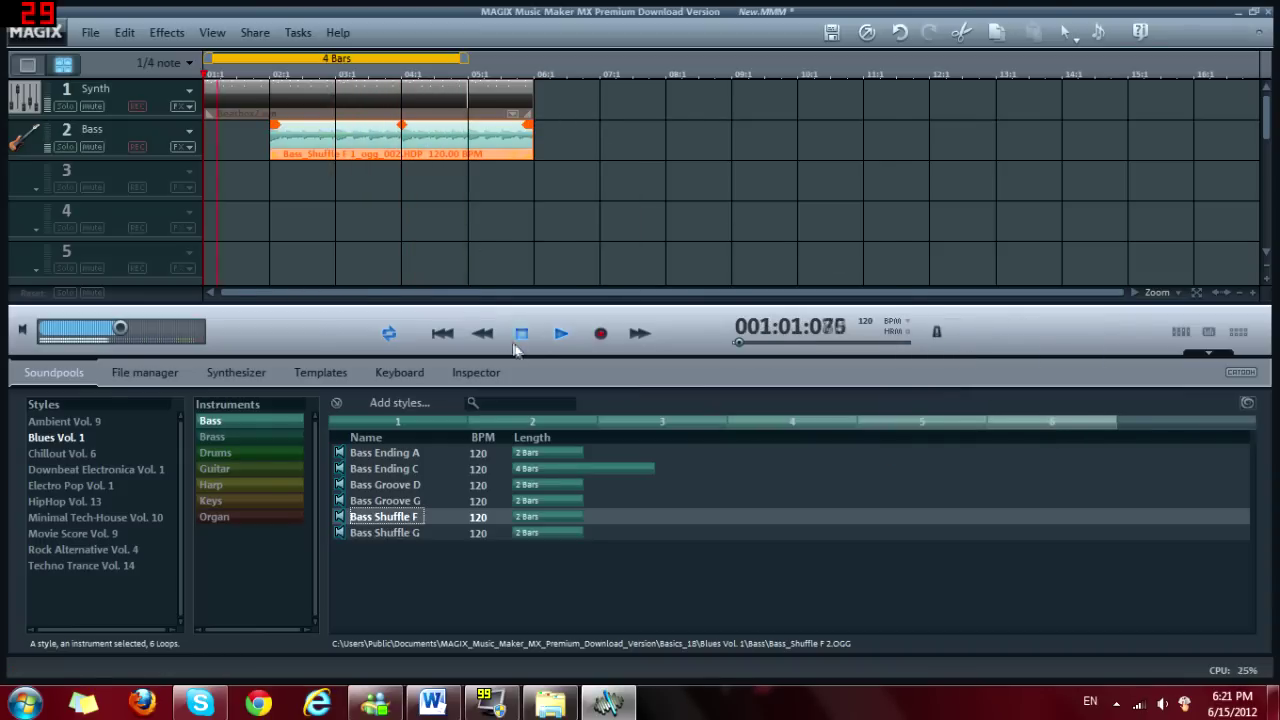
pyautogui.click(523, 336)
pyautogui.moveTo(463, 58); pyautogui.dragTo(760, 58)
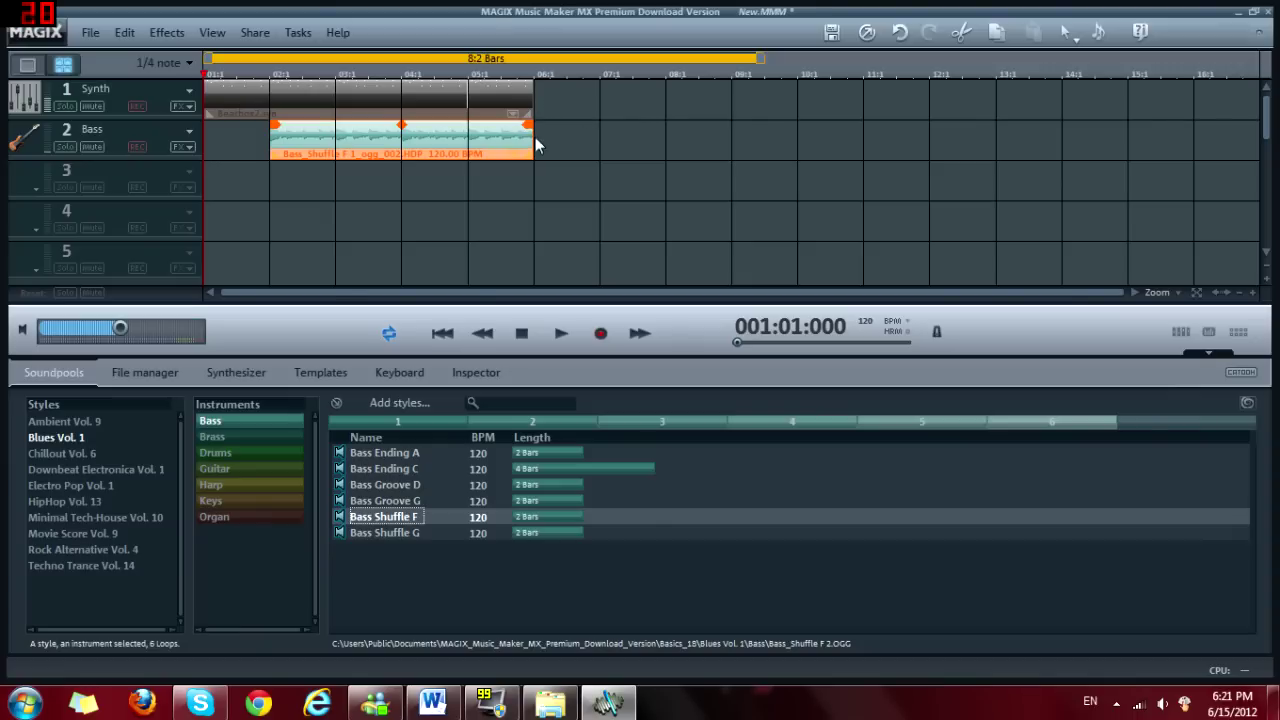
# Step: Place the Guit Fill Groove C loop on track 3 at bar 4
pyautogui.click(259, 472)
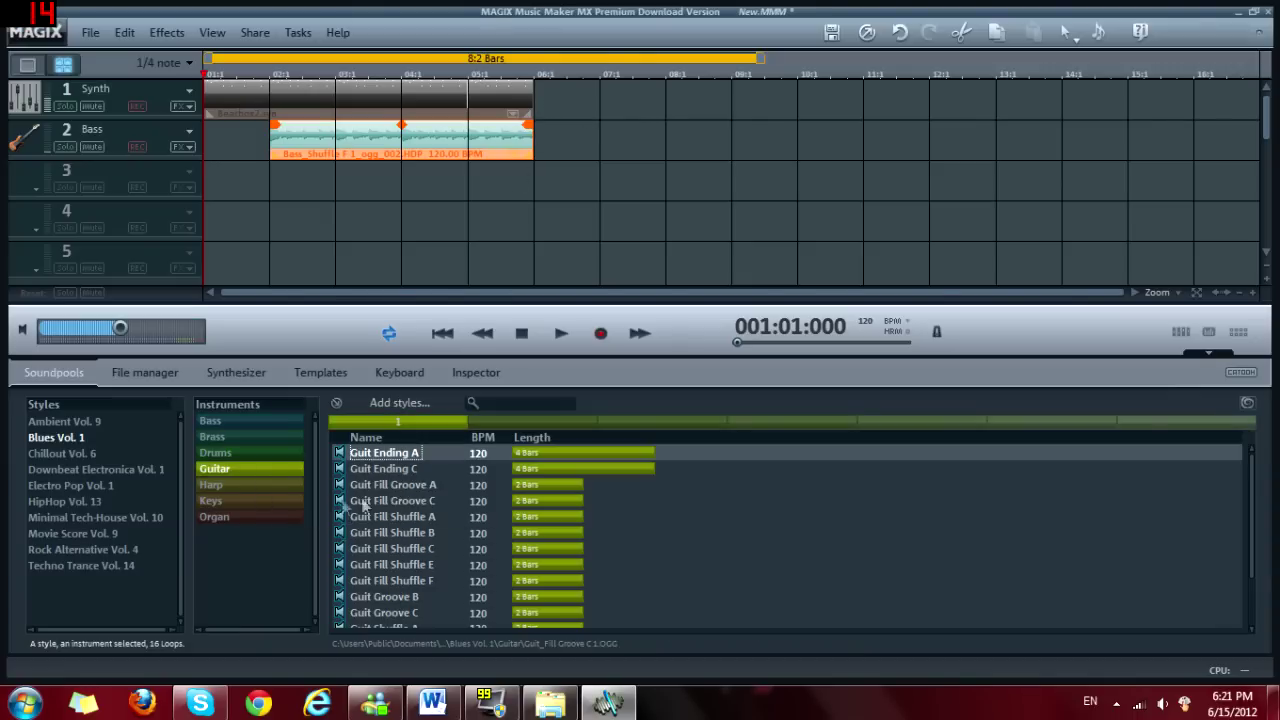
pyautogui.click(340, 502)
pyautogui.scroll(-1, 370, 515)
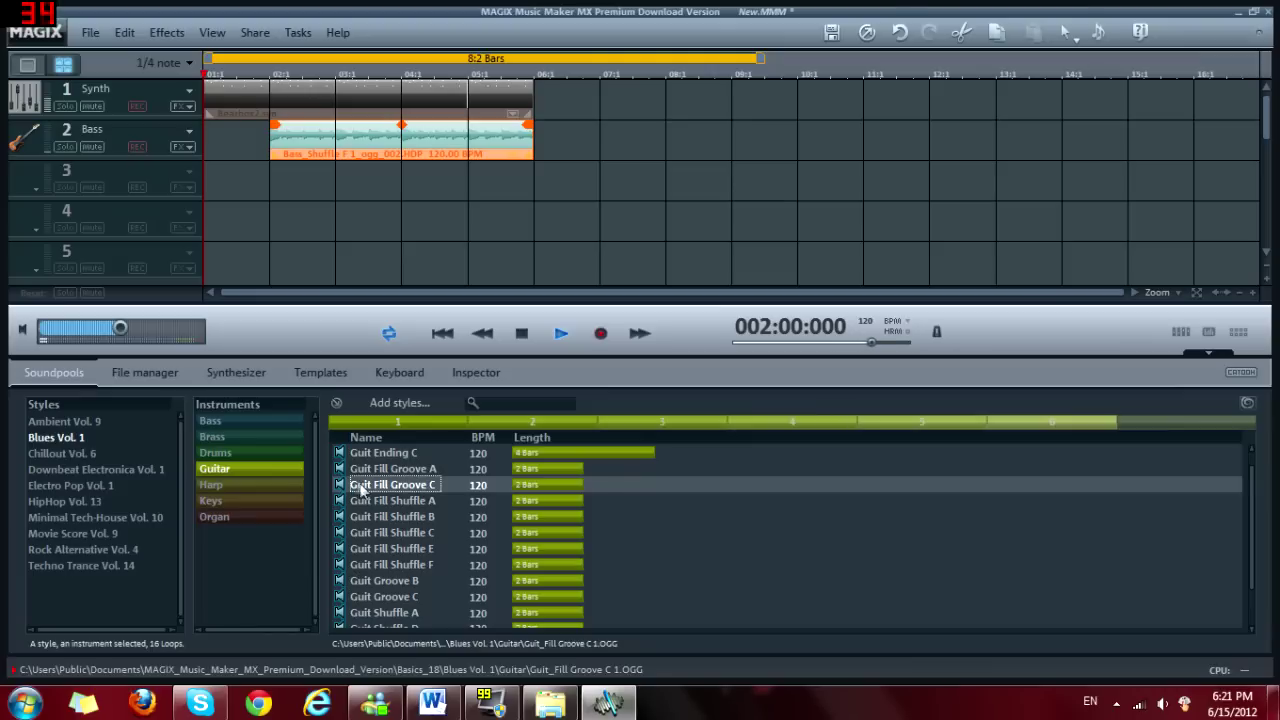
pyautogui.moveTo(361, 489); pyautogui.dragTo(455, 190)
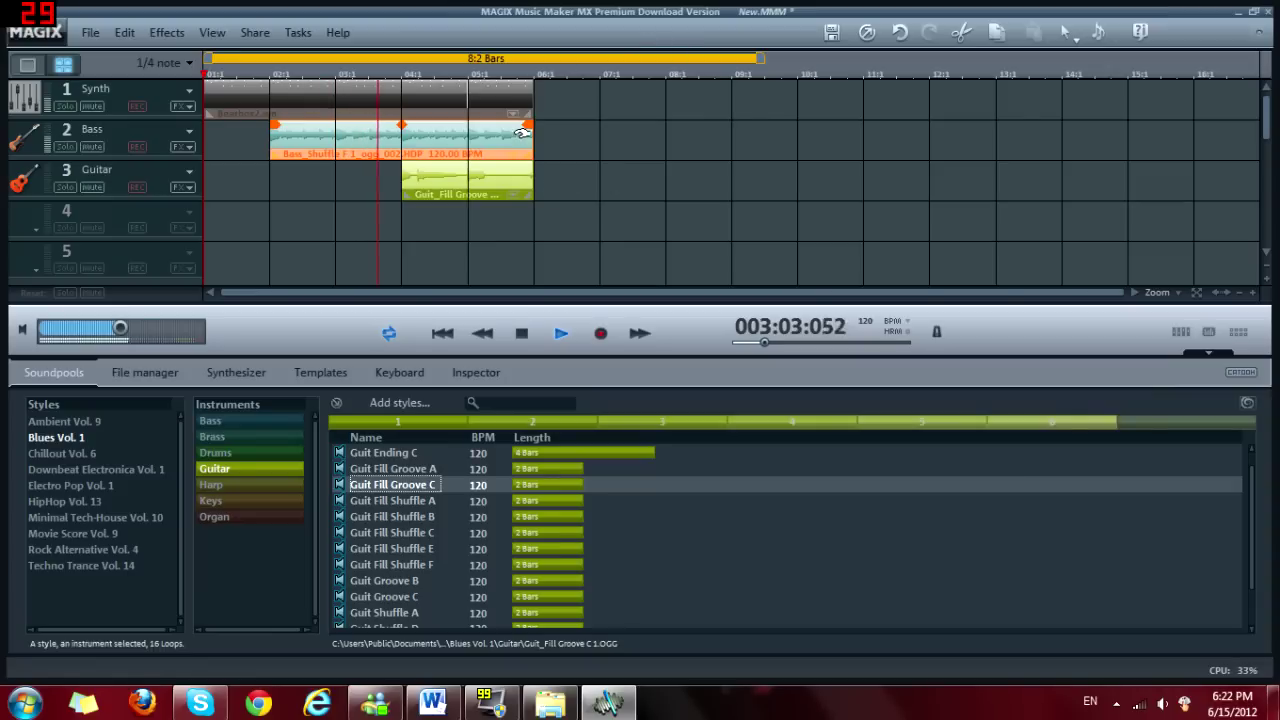
# Step: Add Guit Fill Shuffle A after the guitar groove and extend the beatbox to bar 8
pyautogui.click(531, 100)
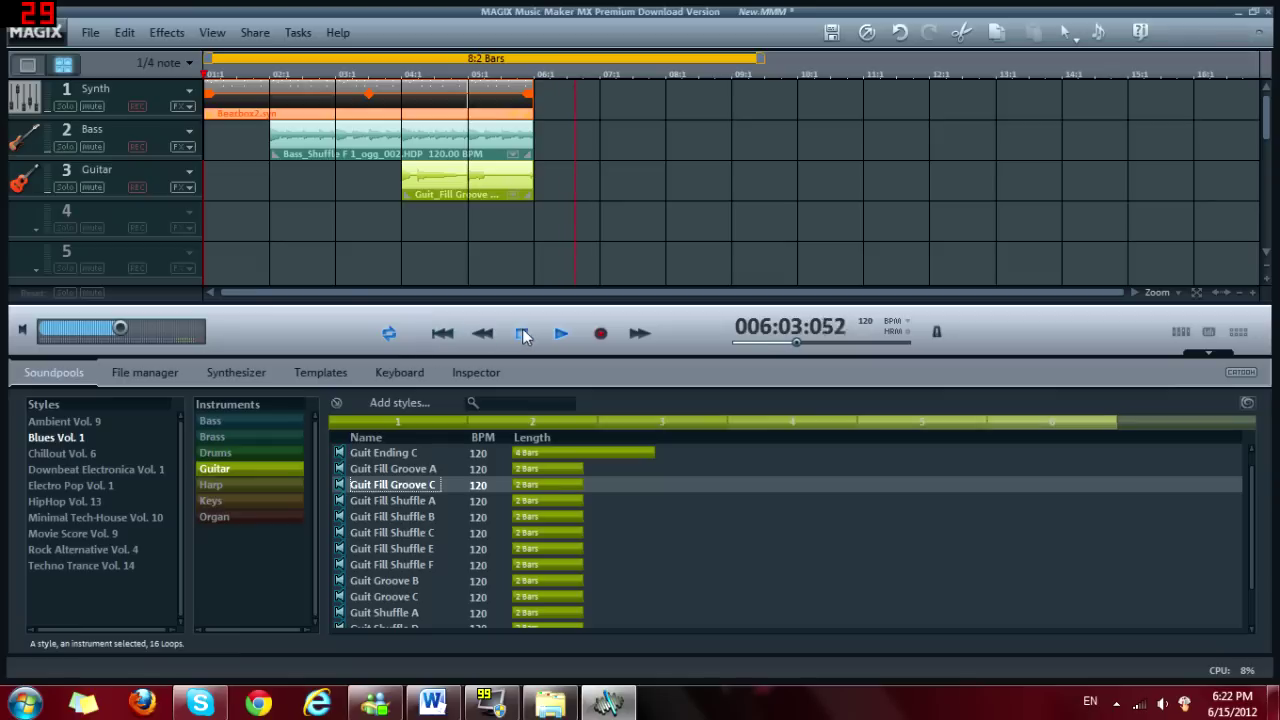
pyautogui.click(522, 334)
pyautogui.click(339, 502)
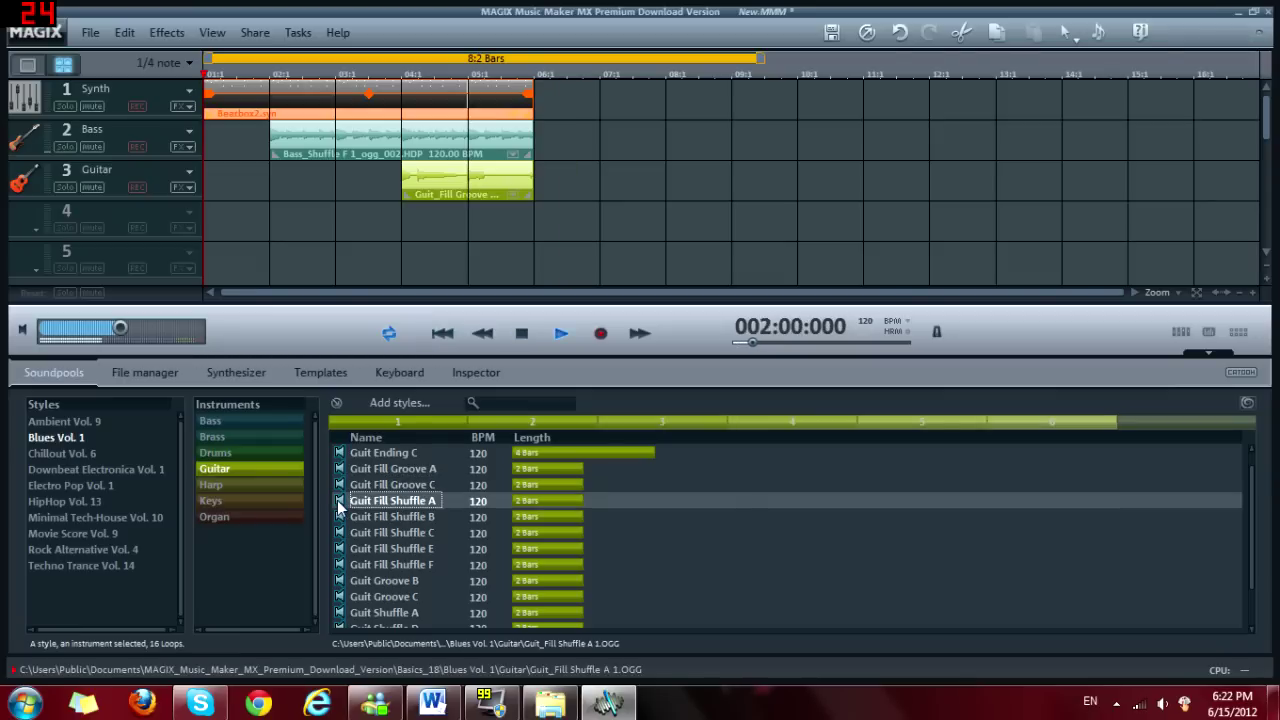
pyautogui.click(342, 514)
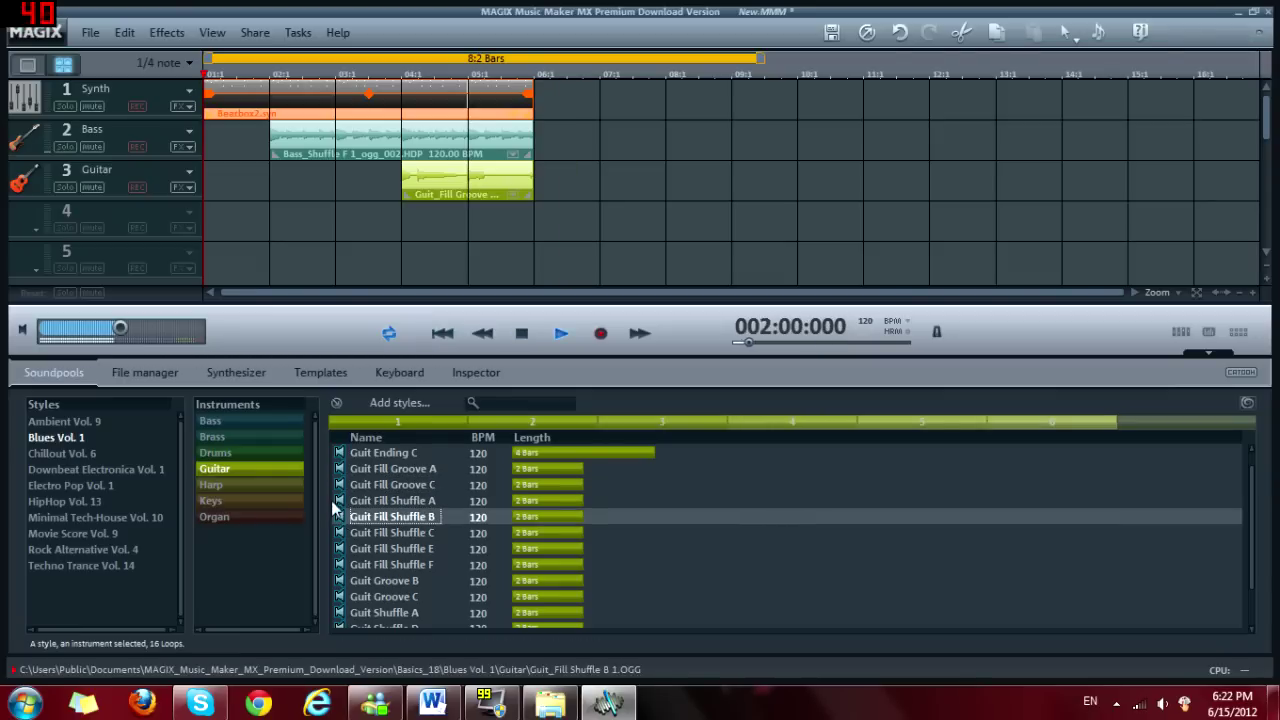
pyautogui.click(339, 501)
pyautogui.moveTo(339, 501); pyautogui.dragTo(665, 157)
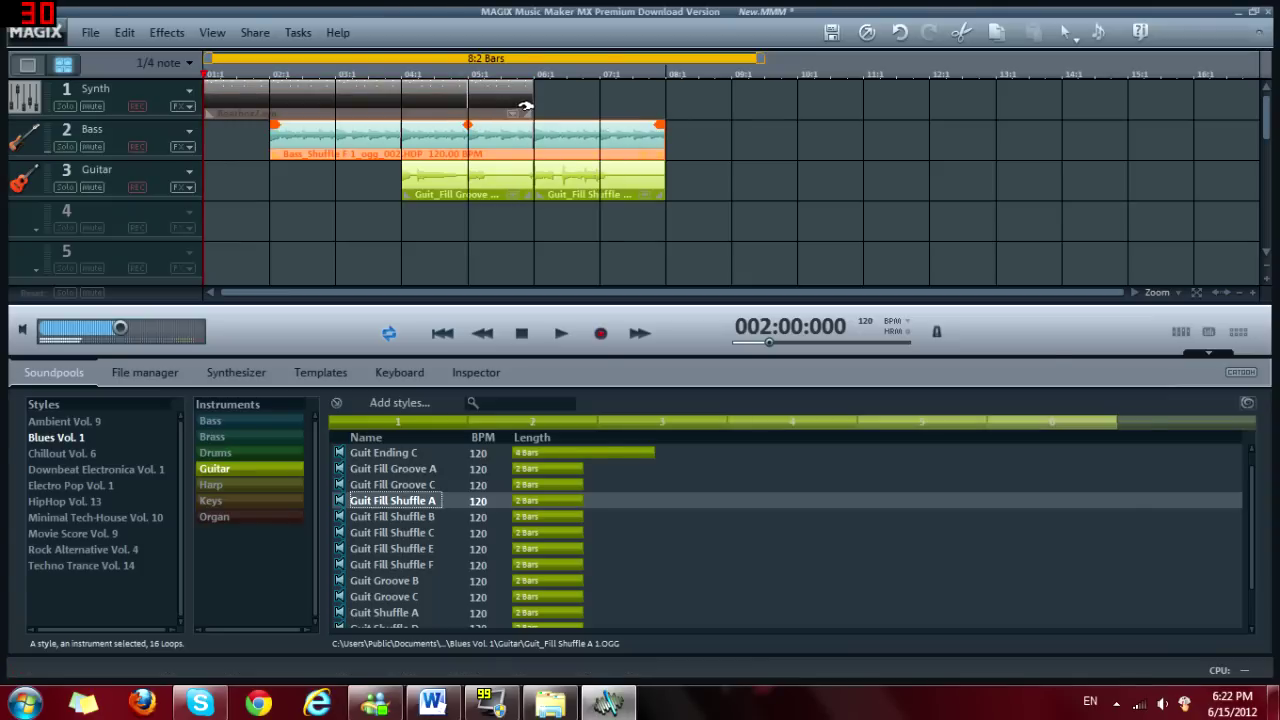
pyautogui.moveTo(533, 105); pyautogui.dragTo(660, 112)
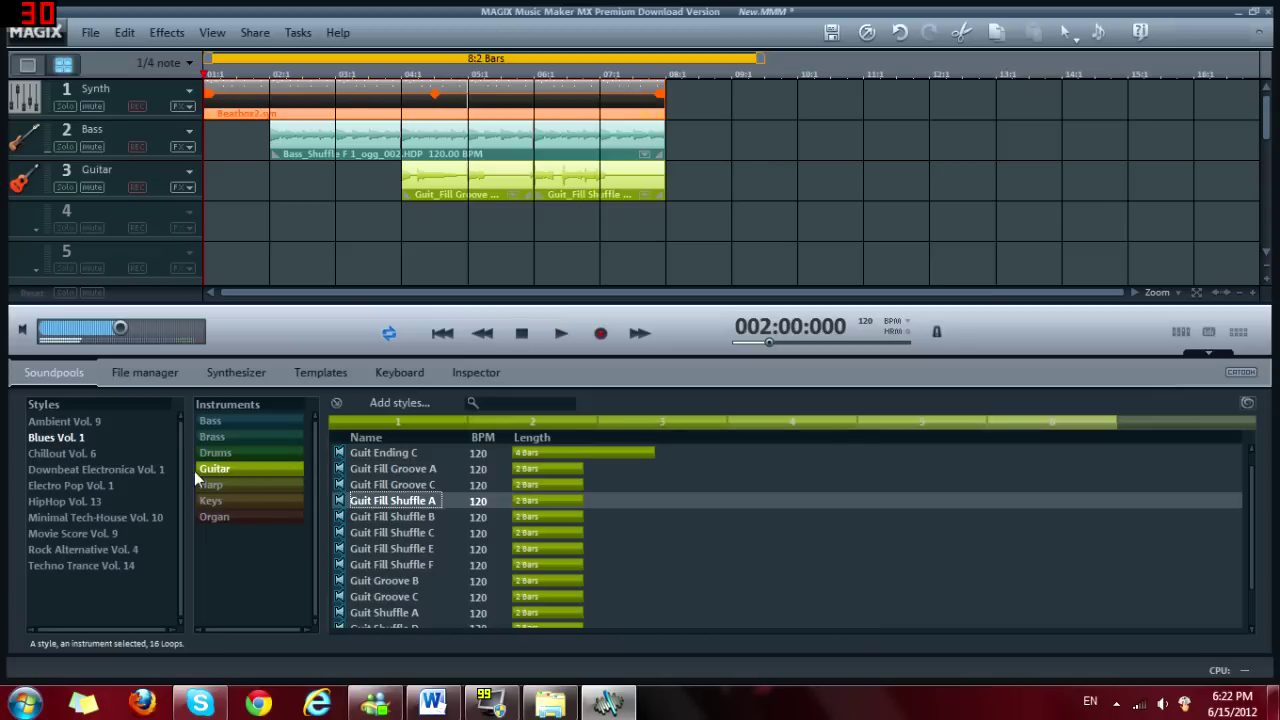
# Step: Audition Blues drum fills, then put Drums Fill L on track 4 trimmed to start at bar 5
pyautogui.click(214, 455)
pyautogui.click(341, 469)
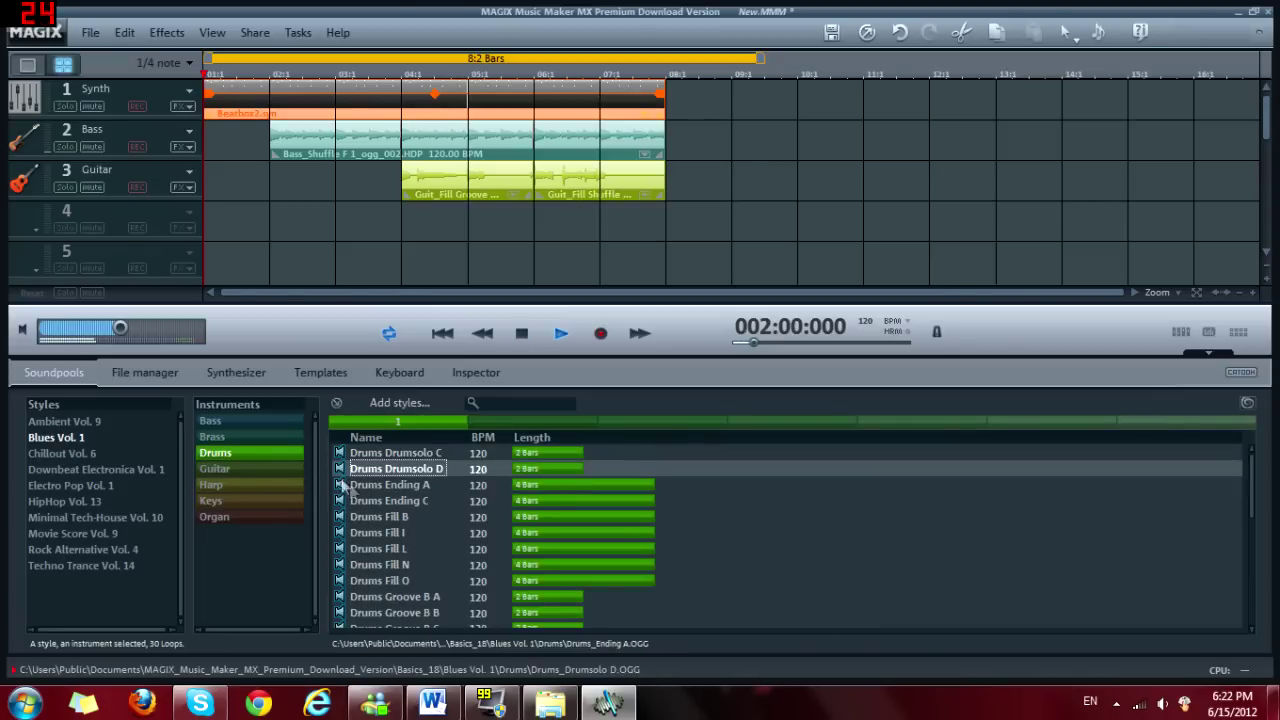
pyautogui.click(341, 518)
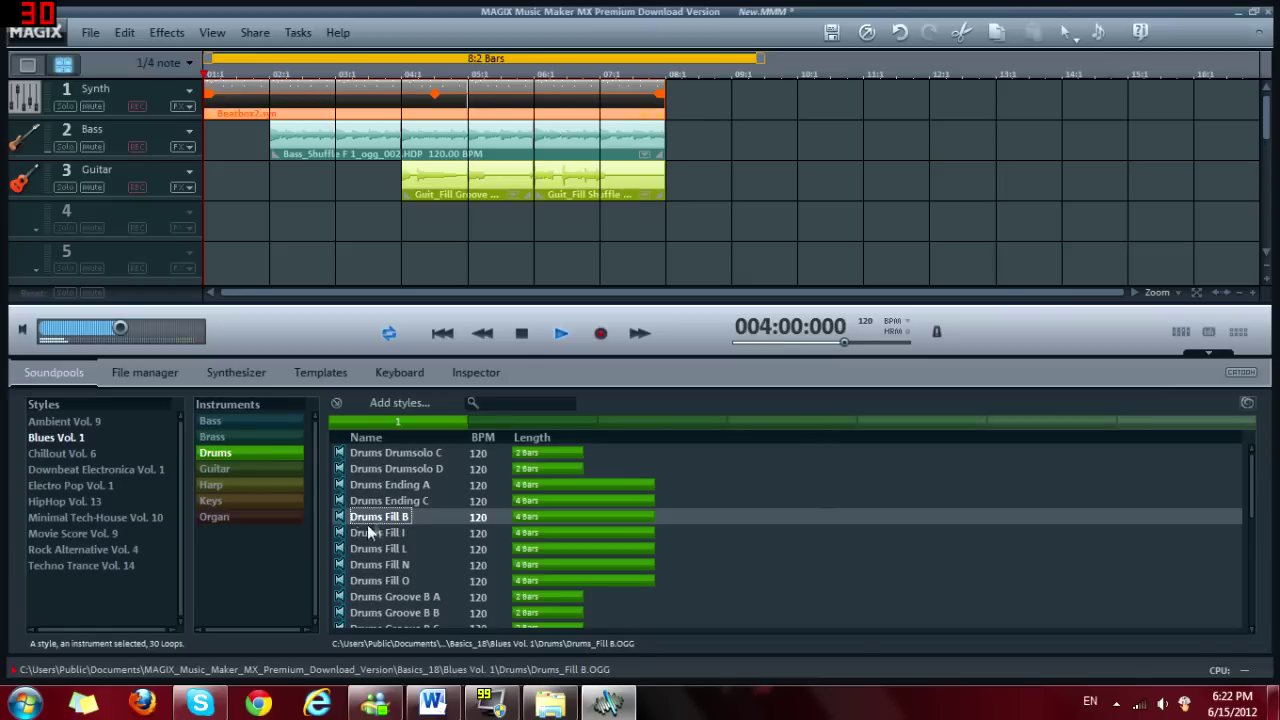
pyautogui.click(341, 534)
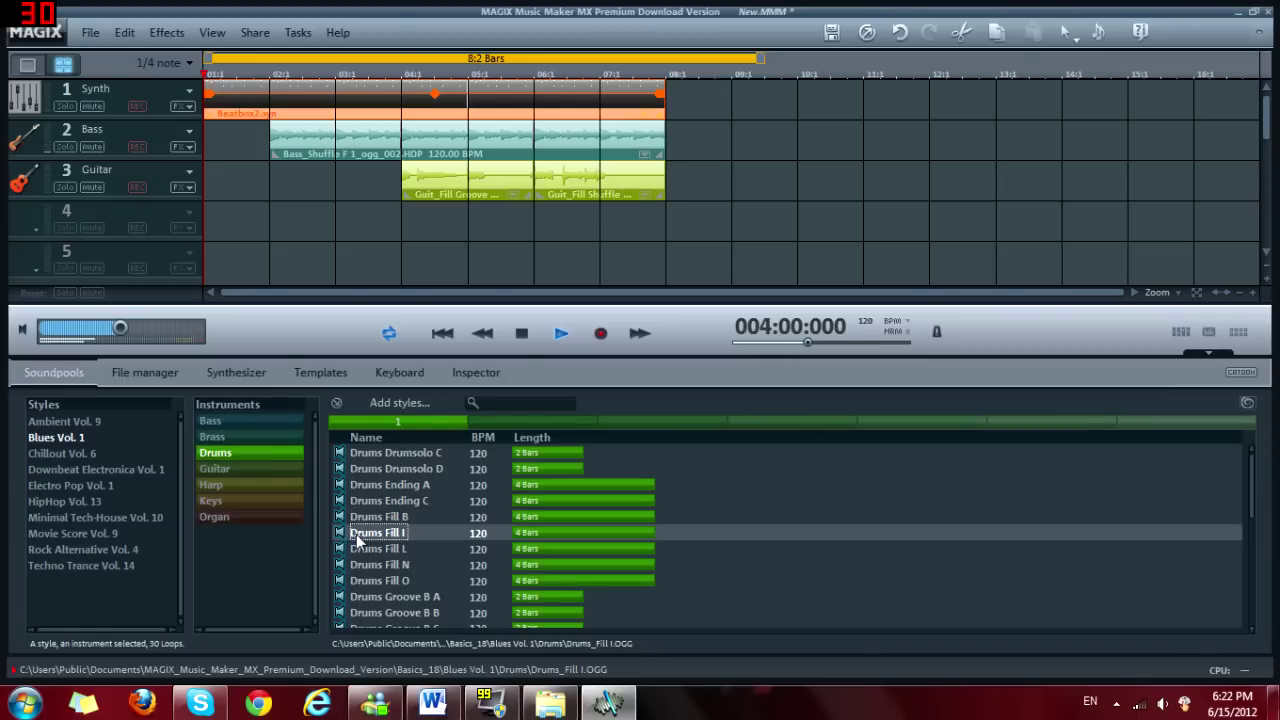
pyautogui.click(344, 548)
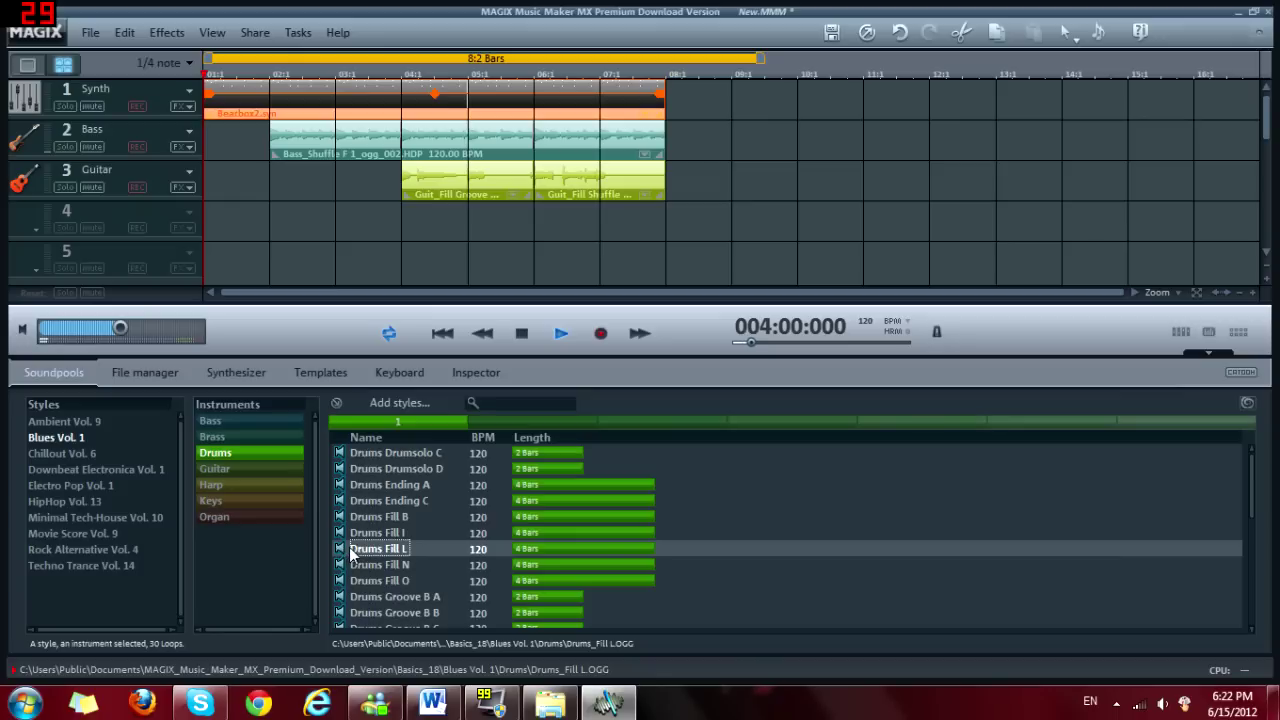
pyautogui.moveTo(348, 546); pyautogui.dragTo(415, 234)
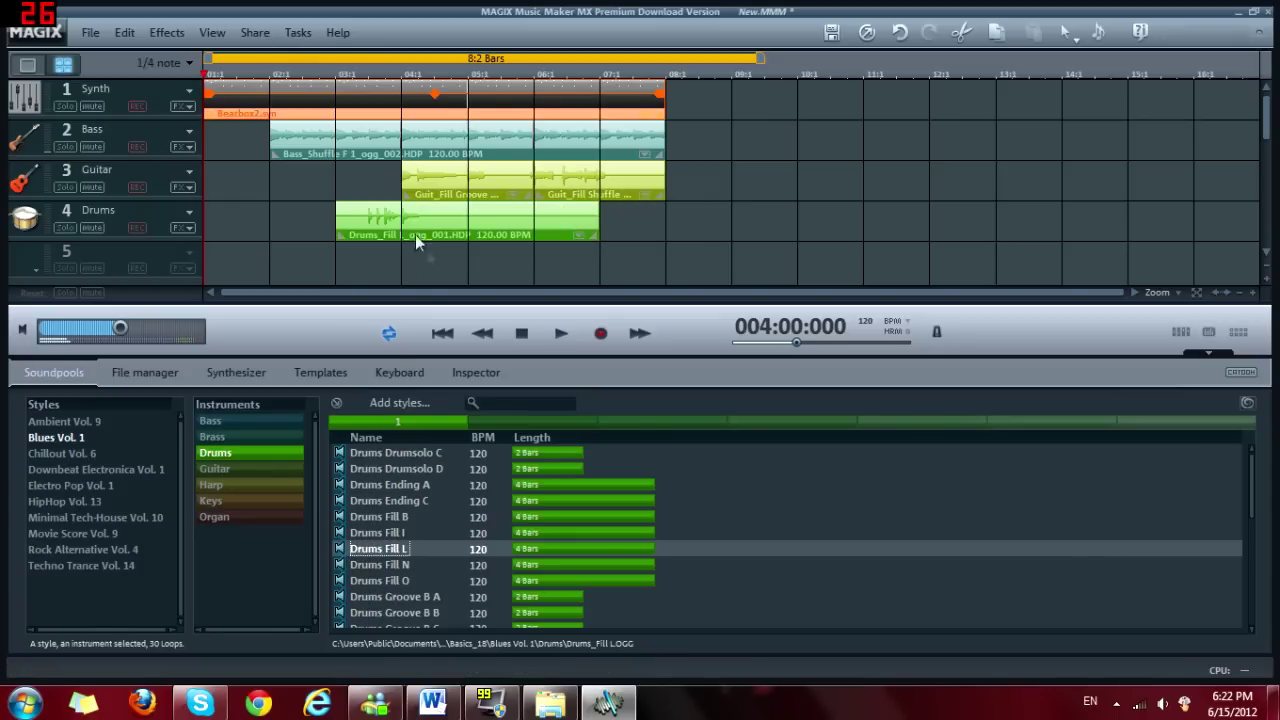
pyautogui.click(550, 333)
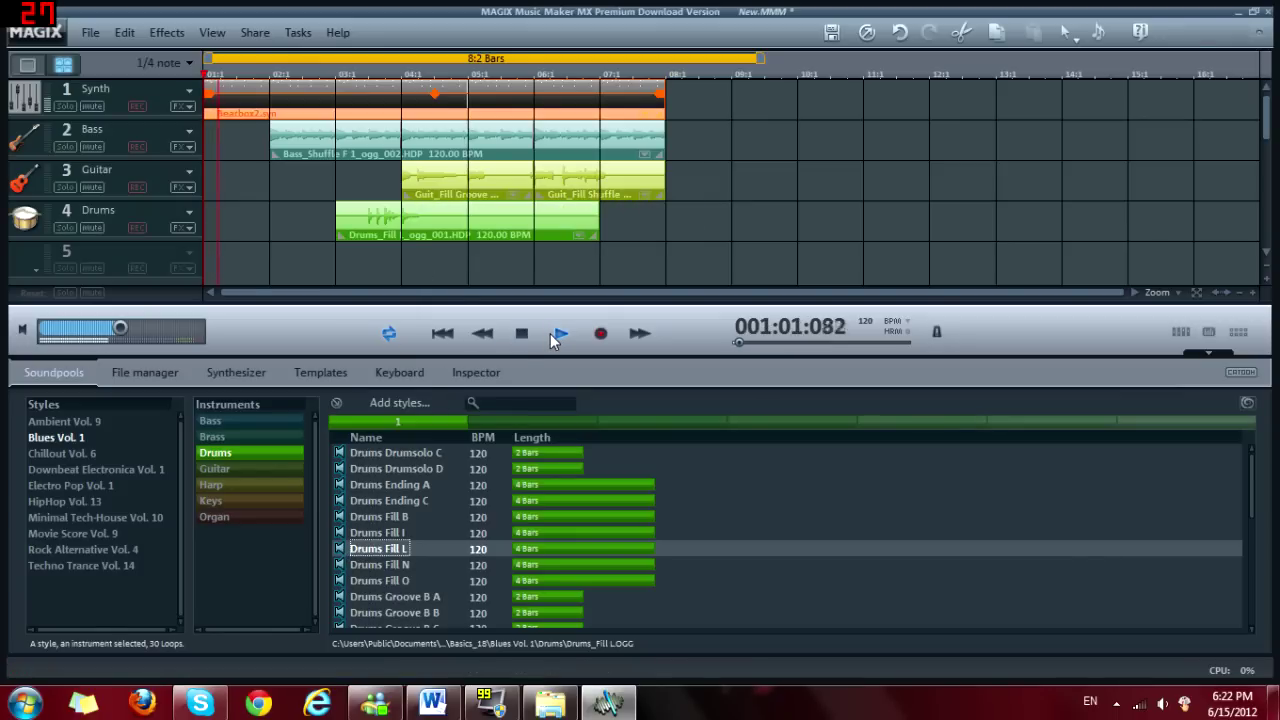
pyautogui.moveTo(593, 228)
pyautogui.mouseDown()
pyautogui.moveTo(463, 230)
pyautogui.moveTo(572, 235)
pyautogui.mouseUp()
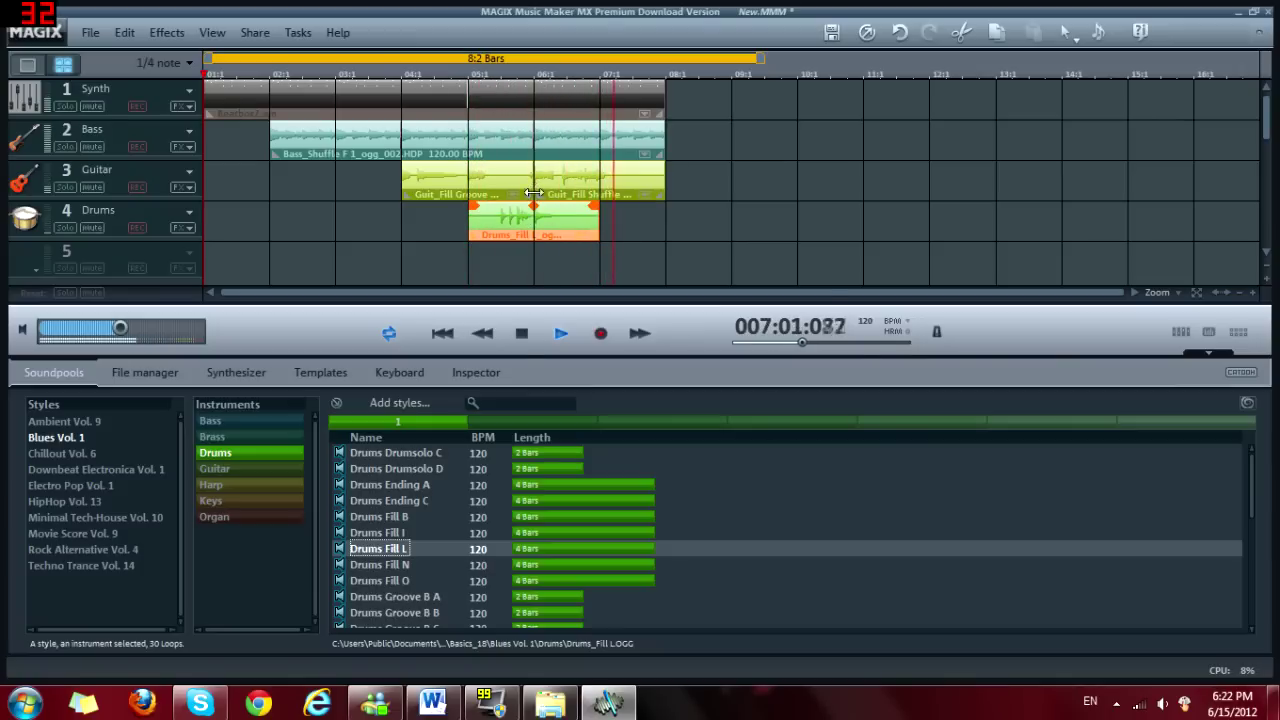
# Step: Set the Drums Fill L clip on track 4 to +12 dB and replay the arrangement
pyautogui.click(521, 333)
pyautogui.rightClick(535, 230)
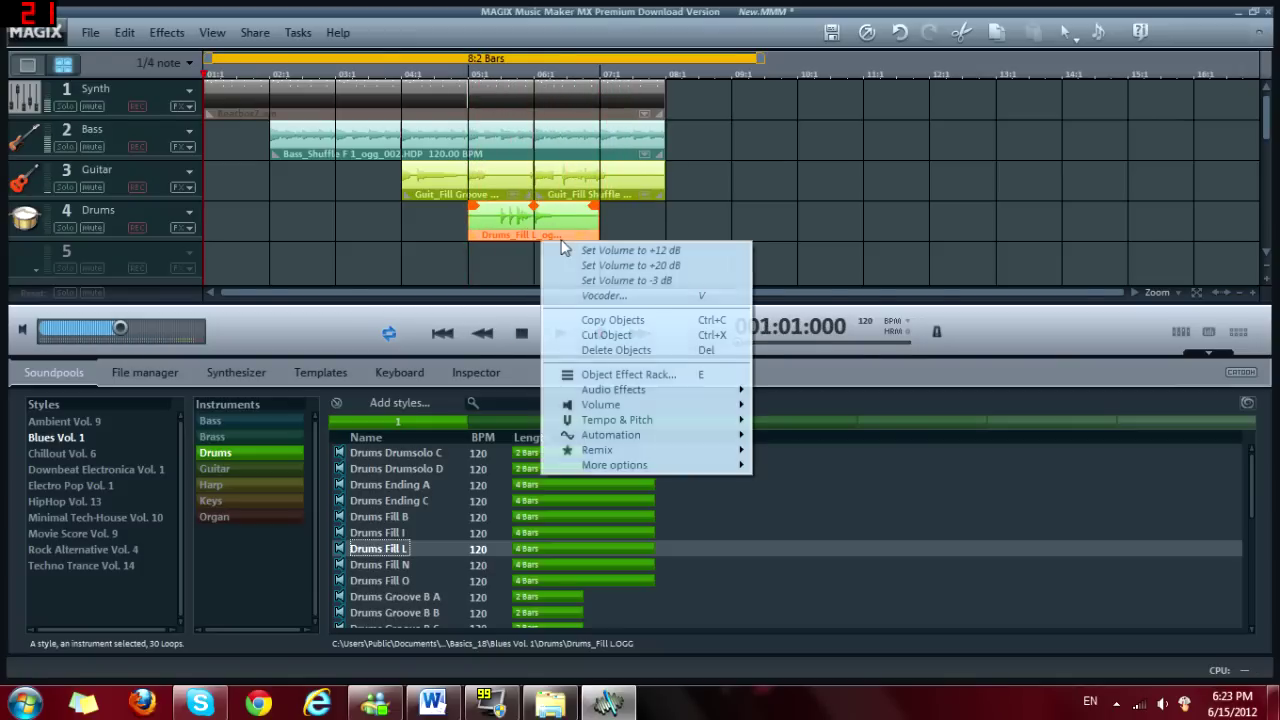
pyautogui.moveTo(637, 393)
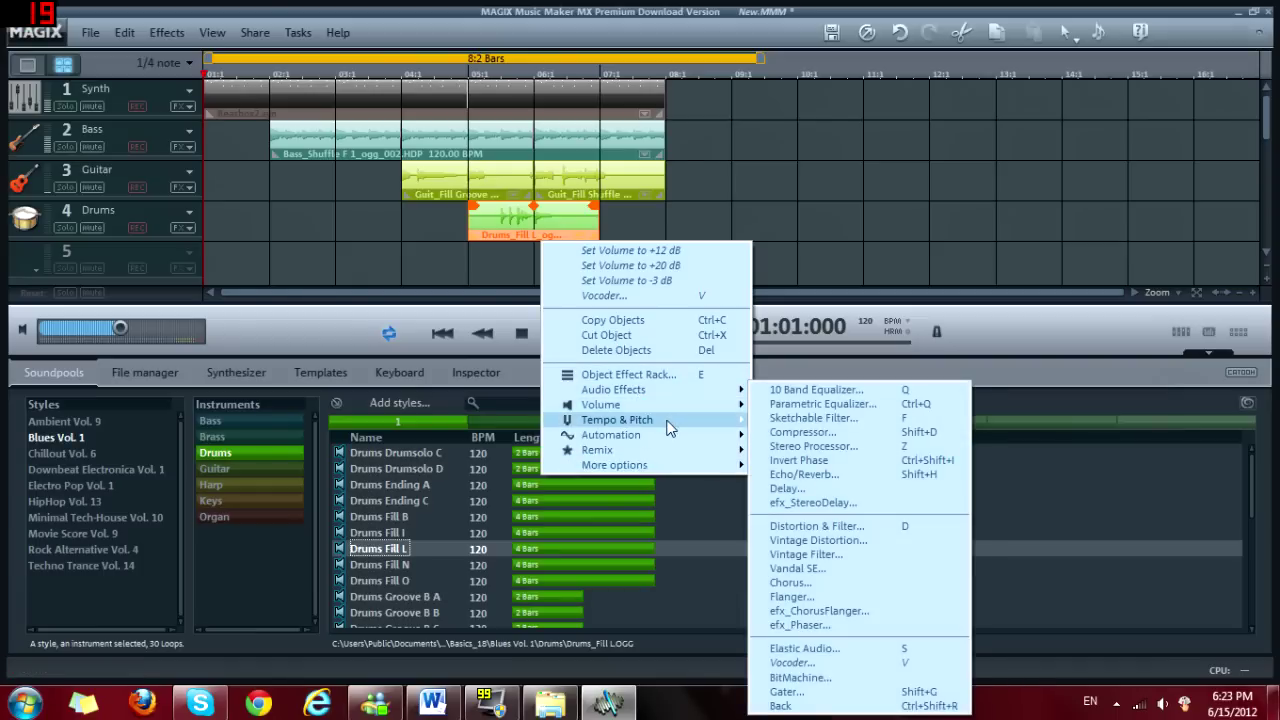
pyautogui.moveTo(788, 430)
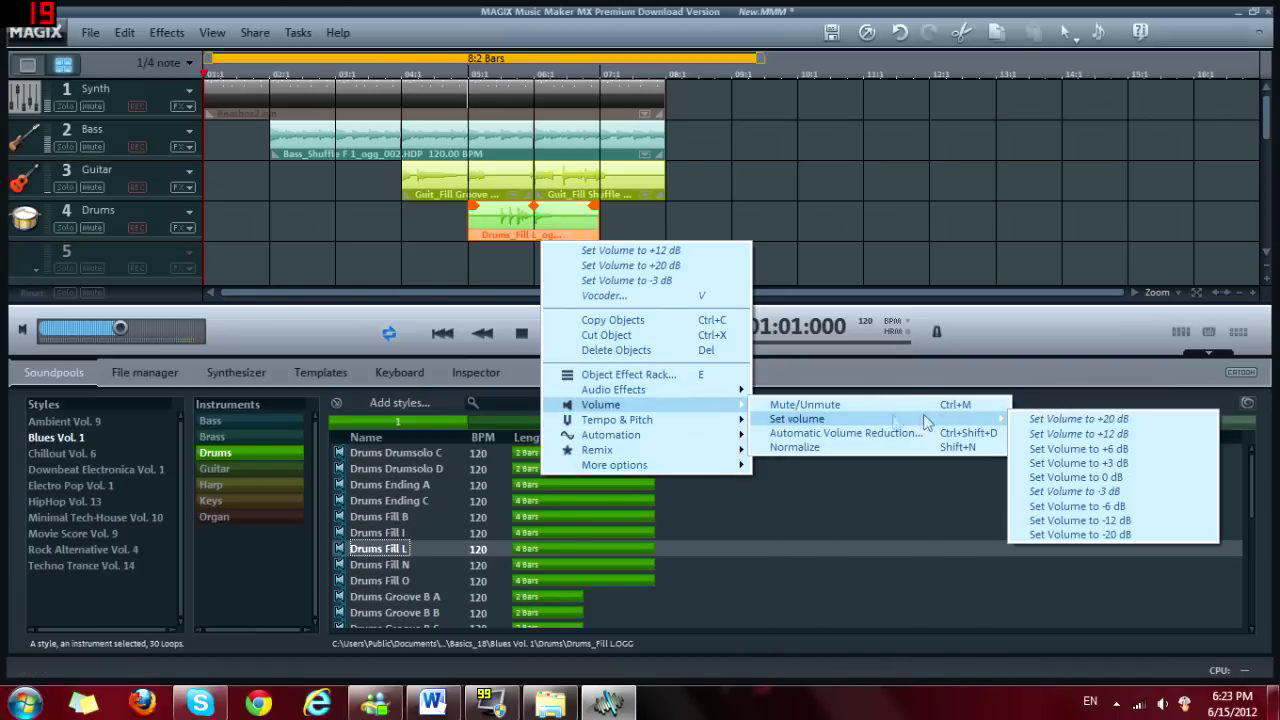
pyautogui.click(1045, 434)
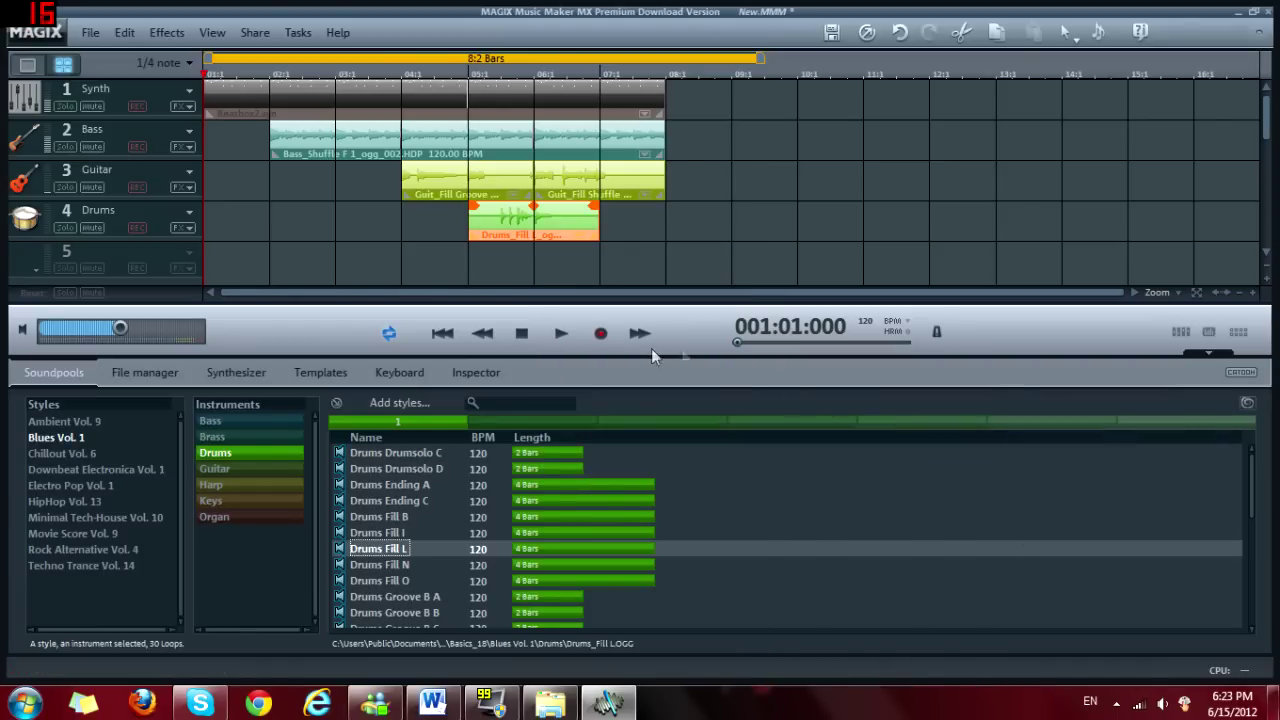
pyautogui.click(553, 332)
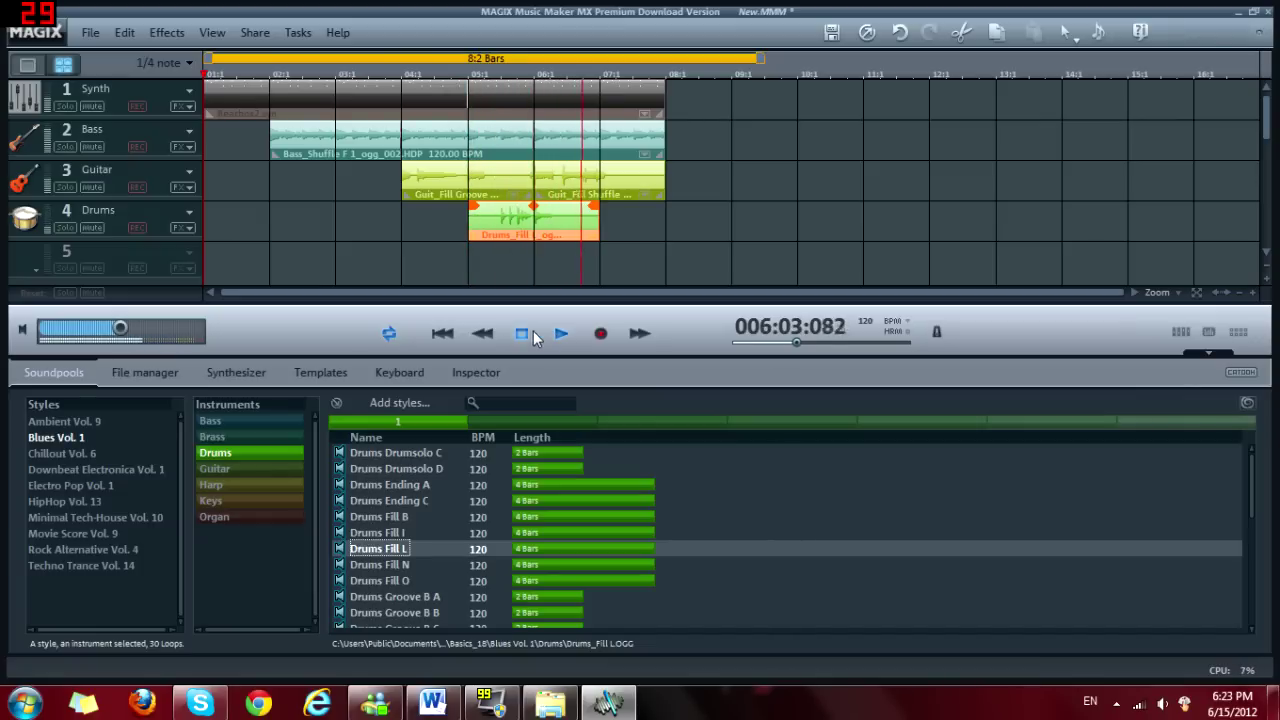
# Step: Preview the Drums Groove Shuffle G C, Shuffle G A, Drums Fill O and Drums Groove C A loops
pyautogui.click(528, 337)
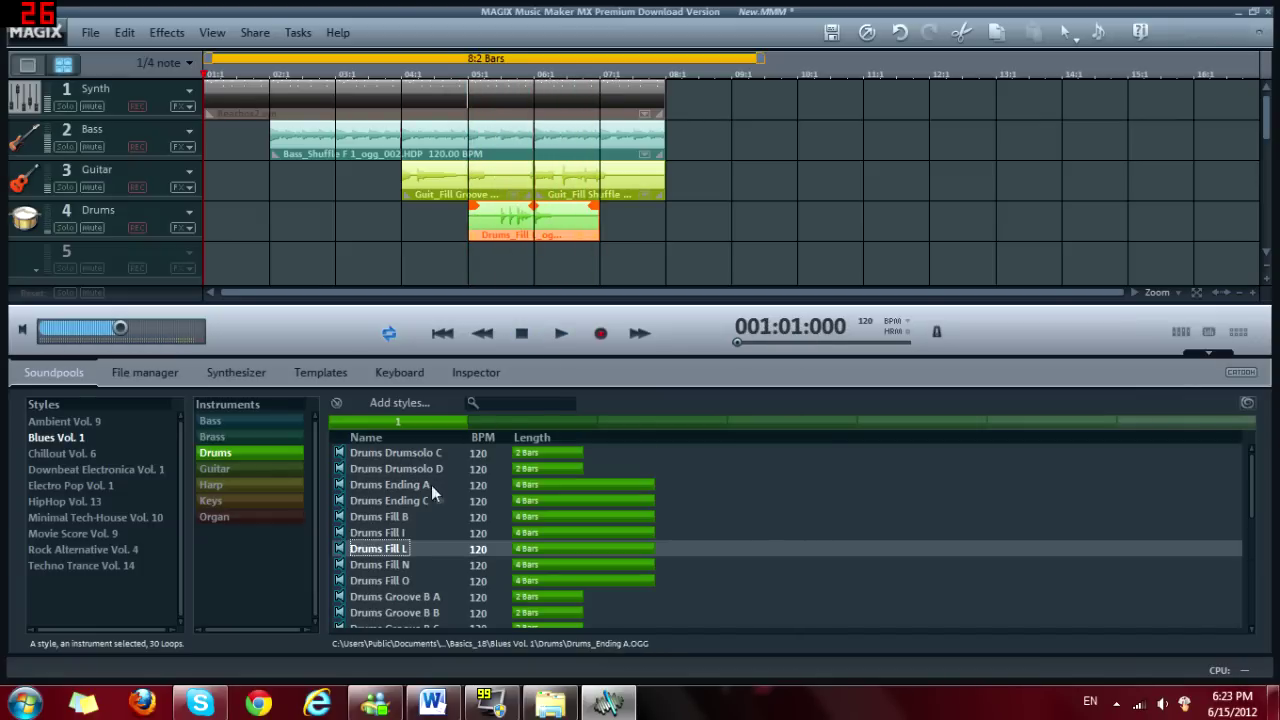
pyautogui.scroll(-5, 435, 495)
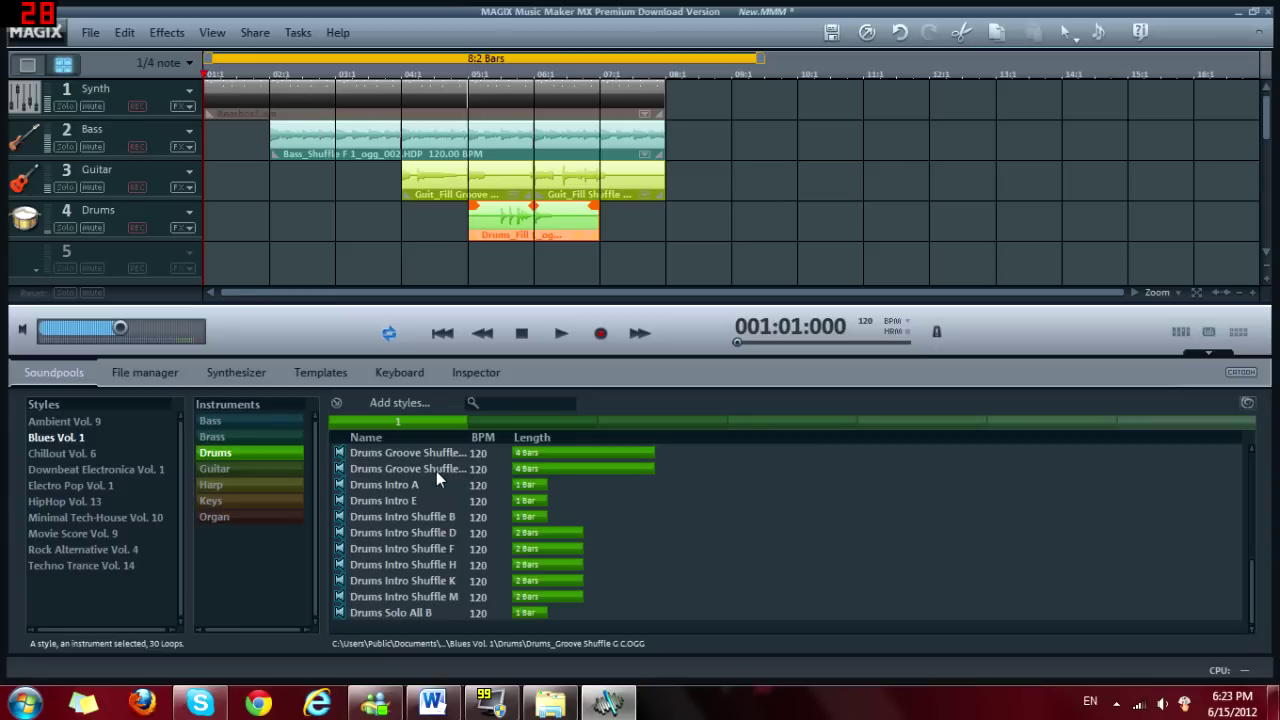
pyautogui.click(436, 471)
pyautogui.scroll(4, 382, 503)
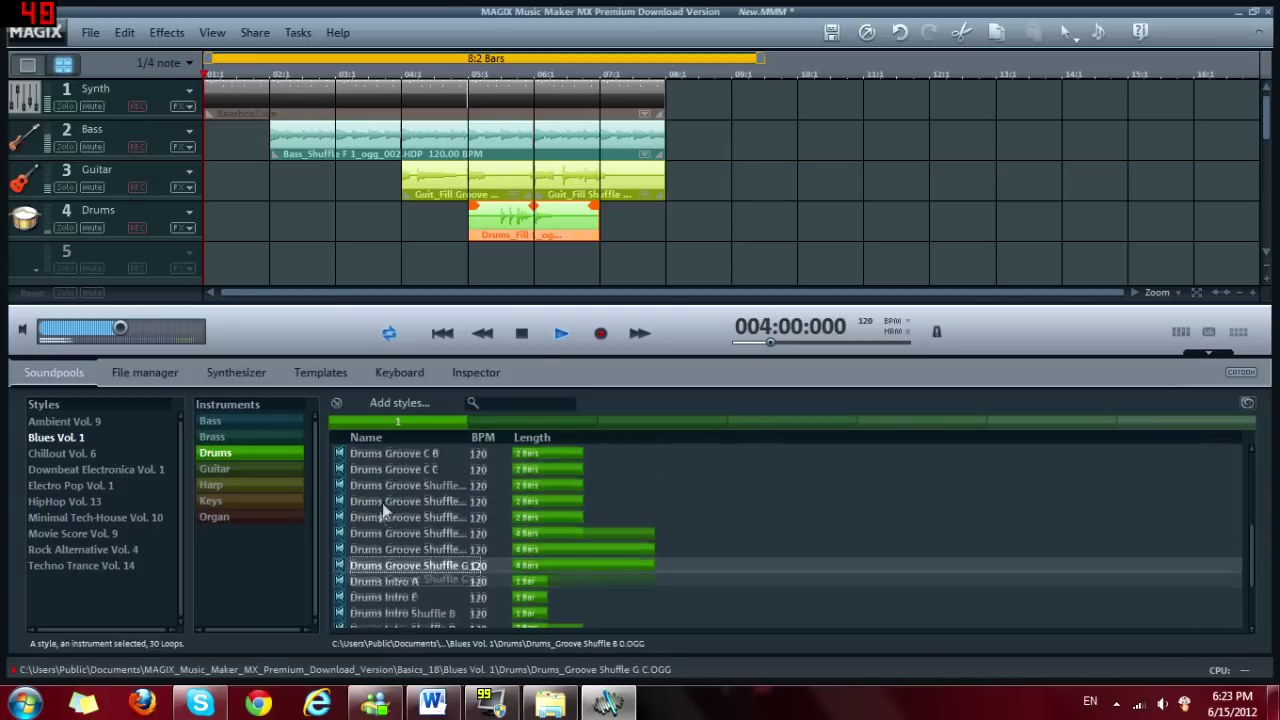
pyautogui.click(338, 551)
pyautogui.scroll(4, 336, 553)
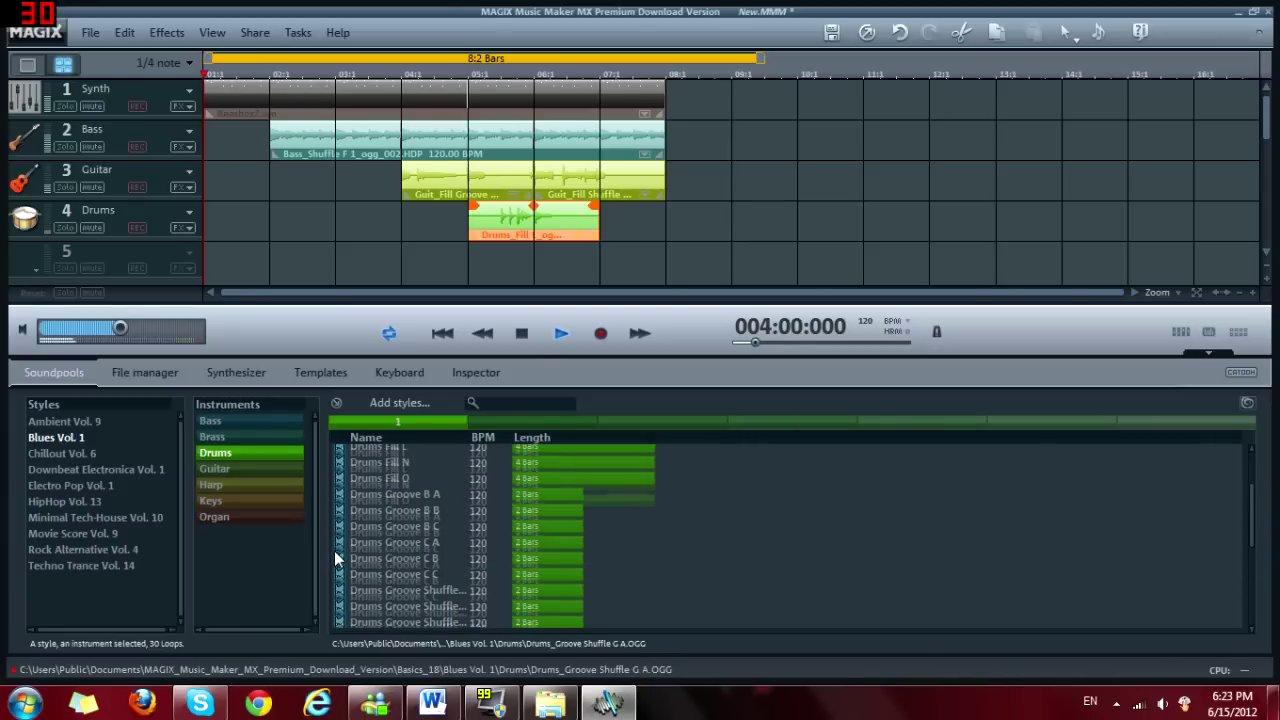
pyautogui.click(343, 503)
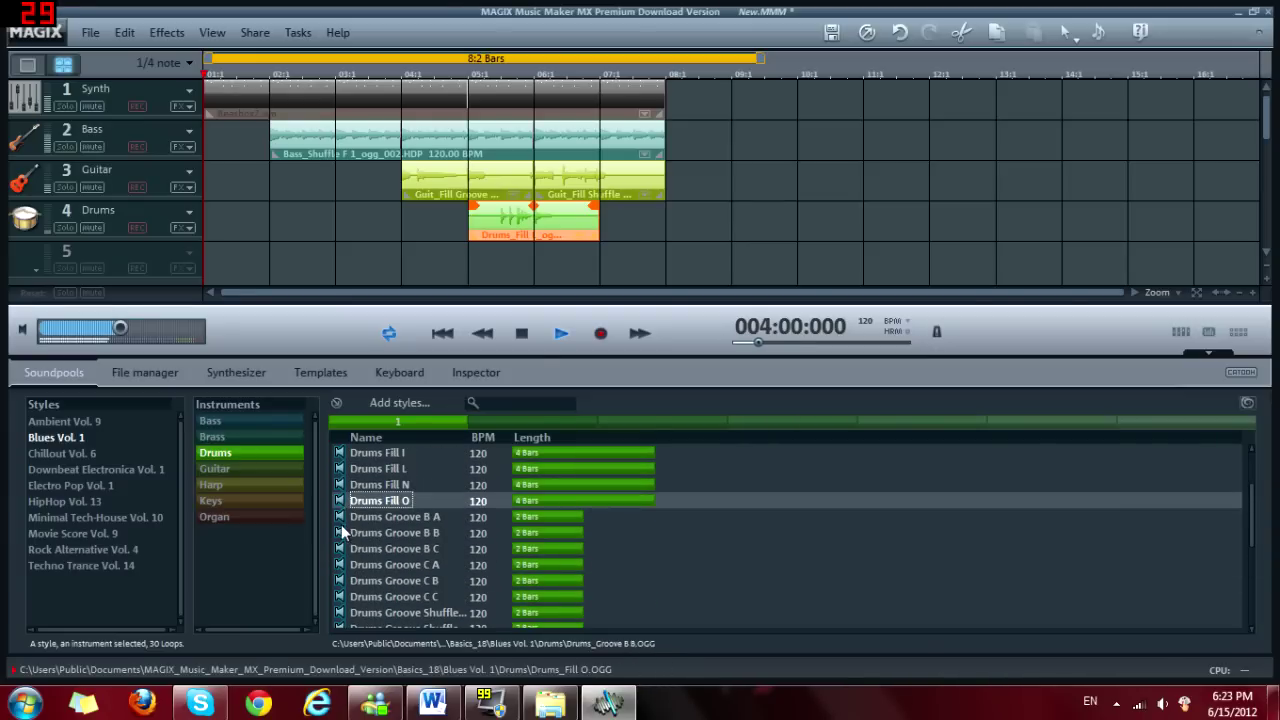
pyautogui.scroll(-1, 342, 515)
pyautogui.scroll(-2, 341, 522)
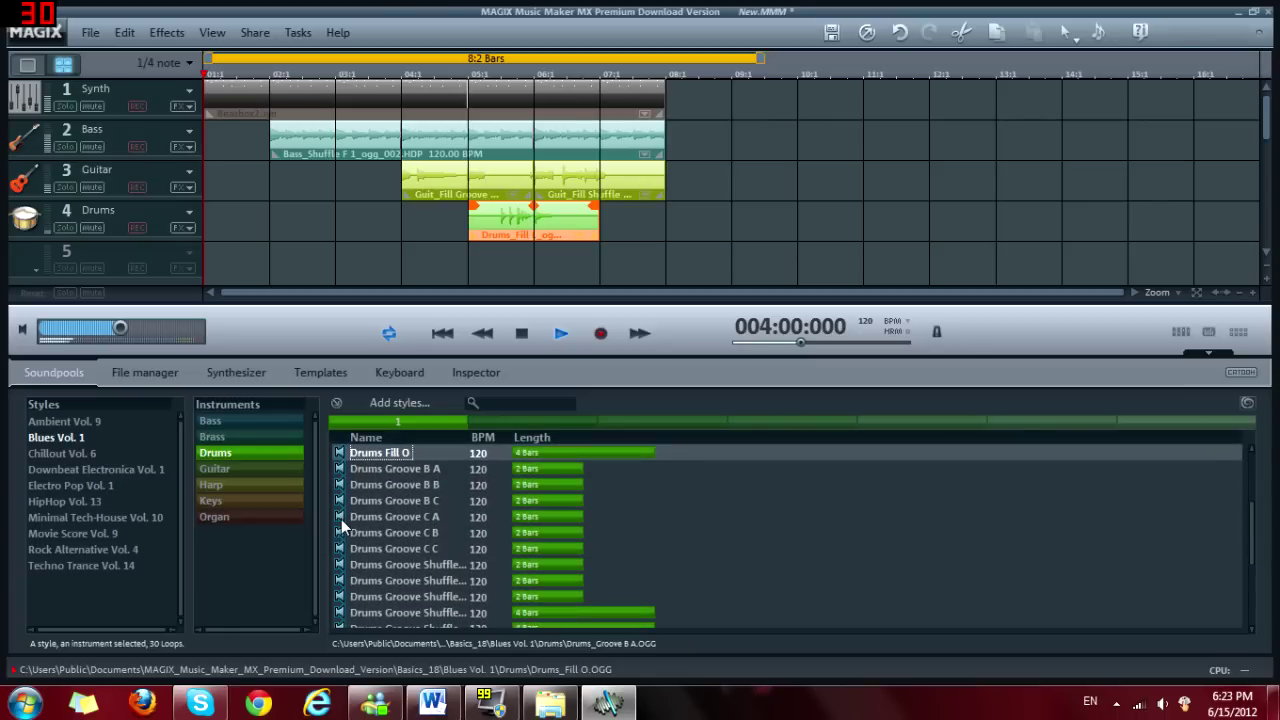
pyautogui.click(340, 517)
# Step: Place Drums Groove C A on track 5 at bar 6, play it, and extend it to bar 10
pyautogui.moveTo(349, 519); pyautogui.dragTo(551, 257)
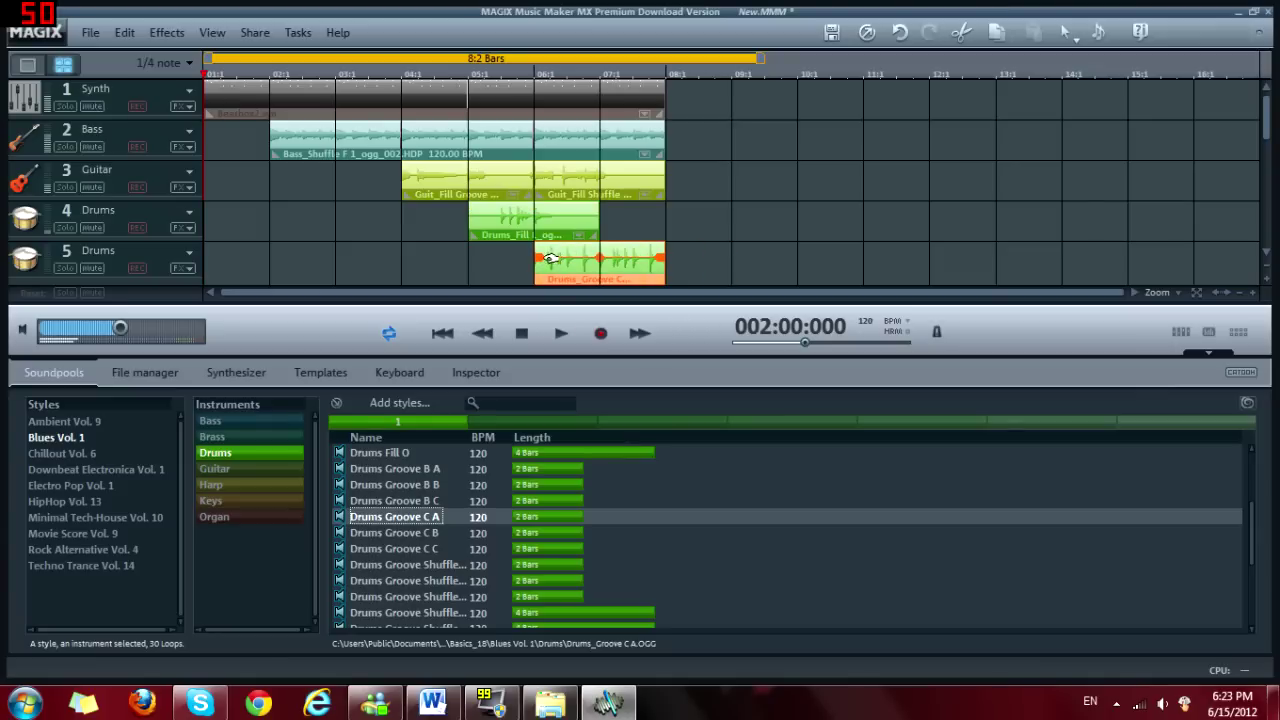
pyautogui.click(561, 330)
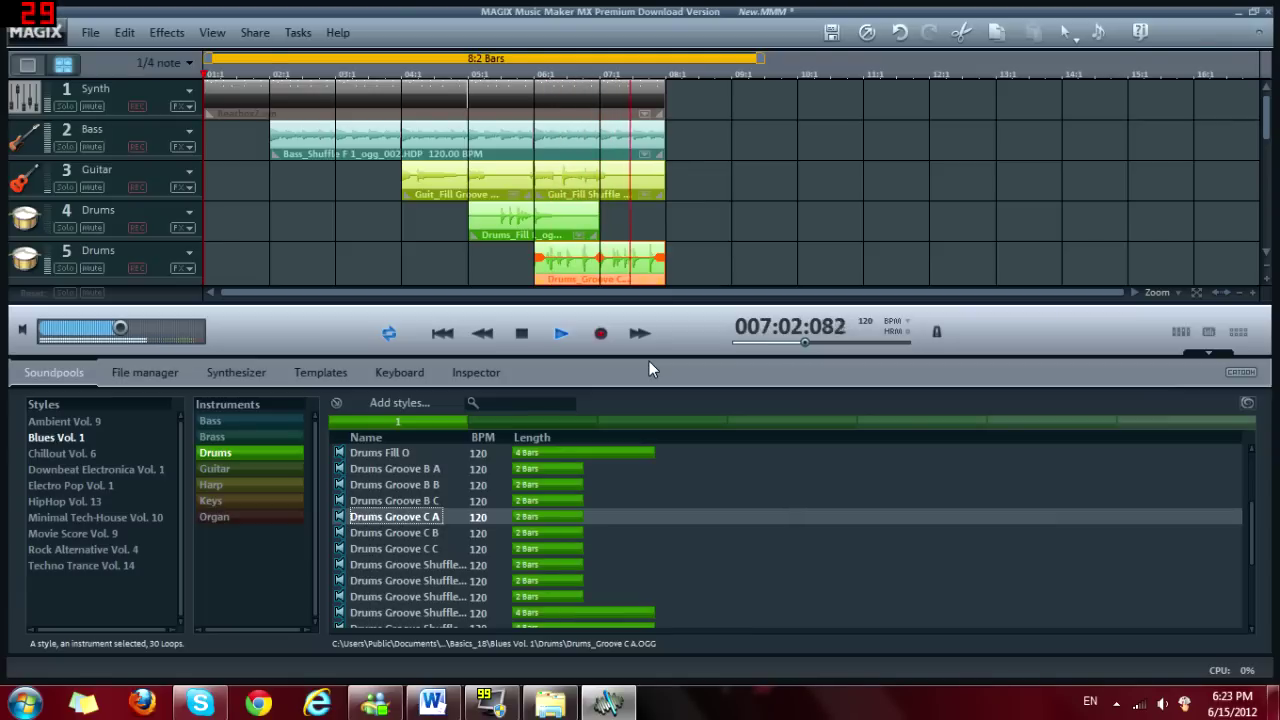
pyautogui.press('space')
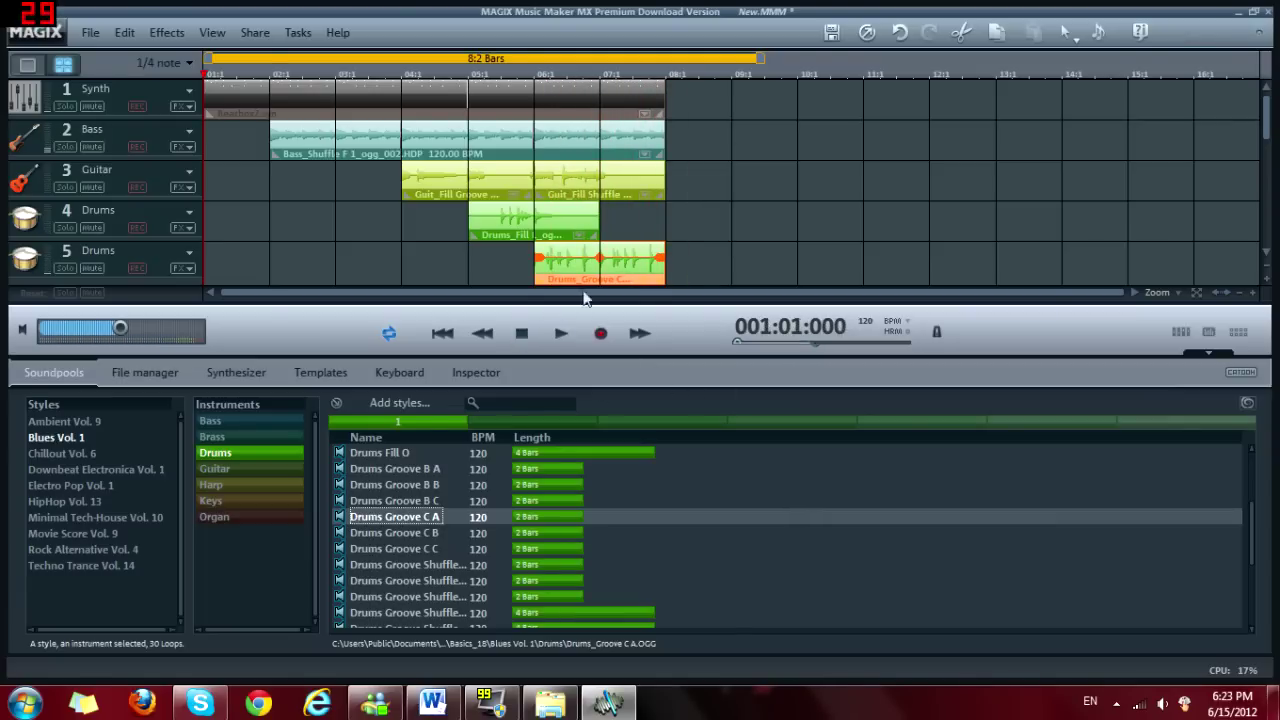
pyautogui.moveTo(664, 270); pyautogui.dragTo(797, 267)
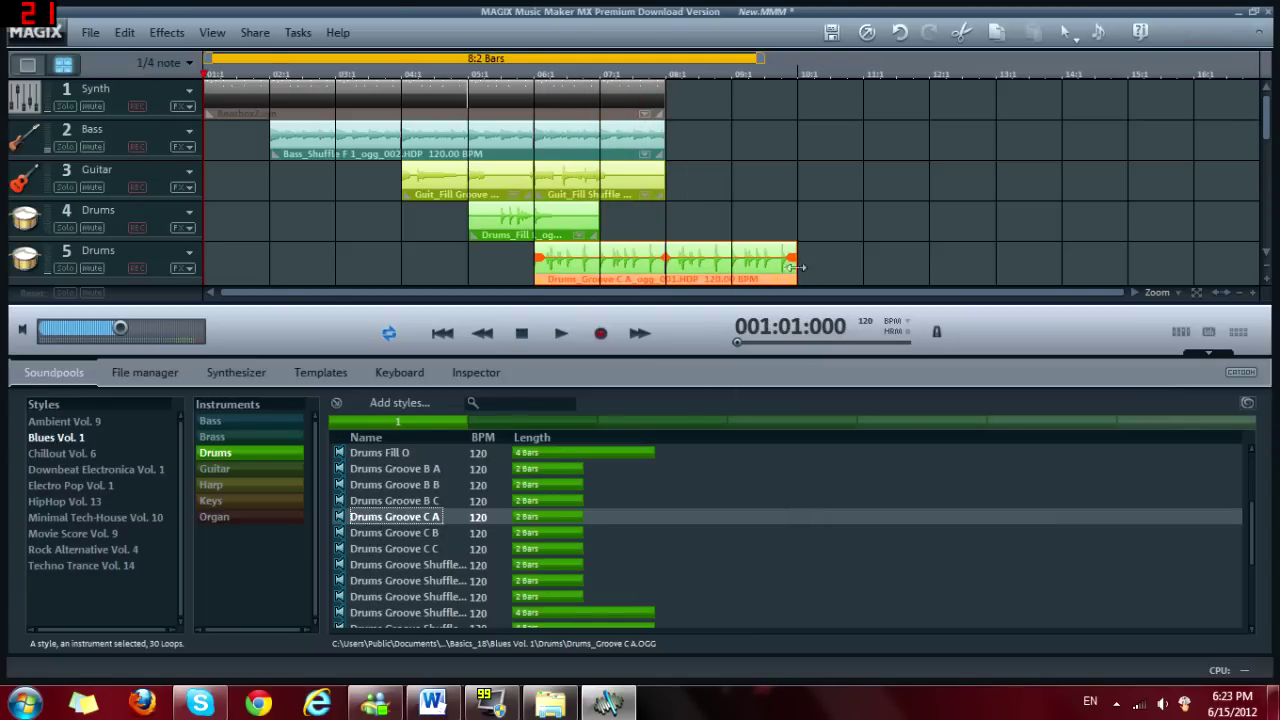
# Step: Set the Drums Groove C A clip's volume to +12 dB
pyautogui.rightClick(744, 265)
pyautogui.moveTo(810, 445)
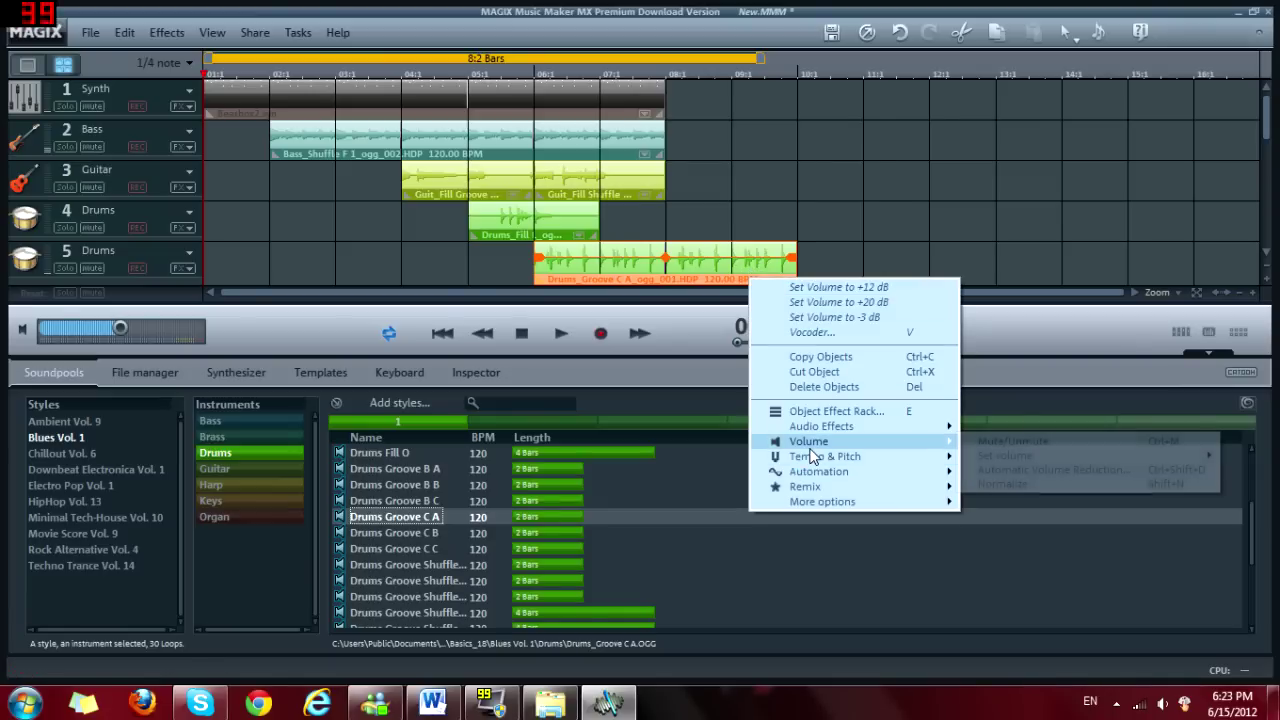
pyautogui.moveTo(1000, 455)
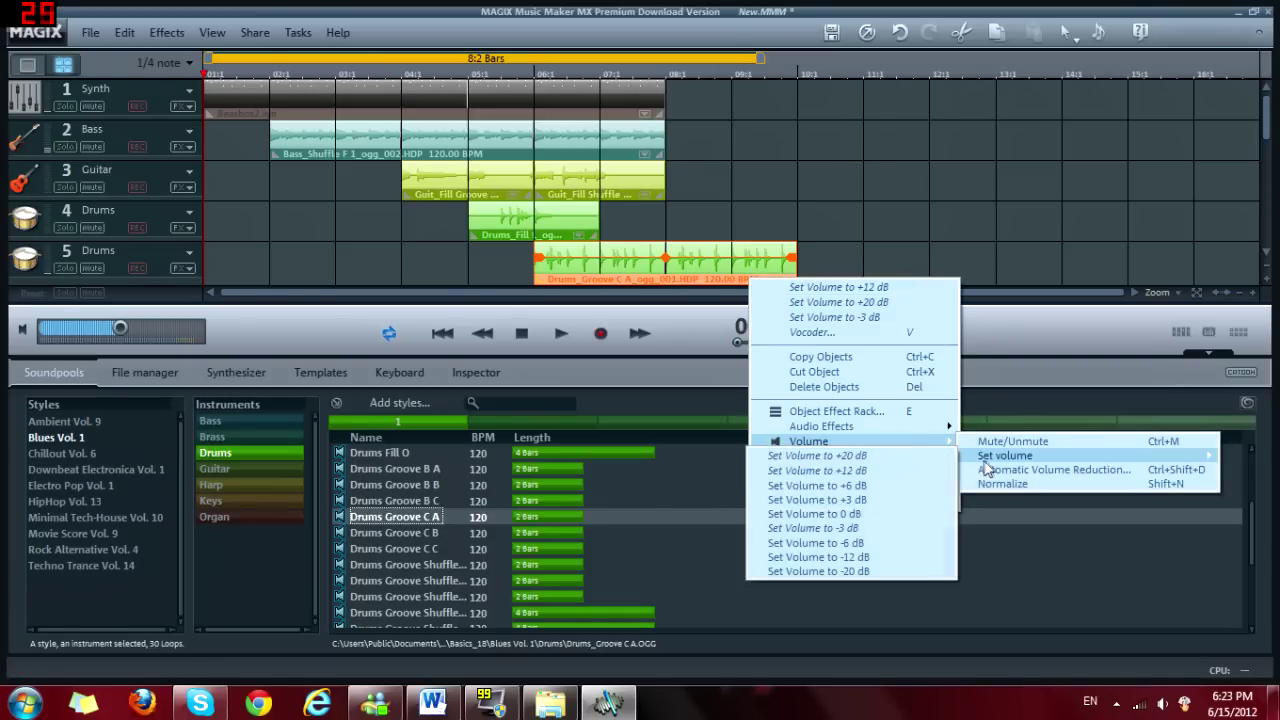
pyautogui.click(880, 478)
# Step: Play the song from bar 4, stop it, and preview the Drums Groove C B loop
pyautogui.click(419, 74)
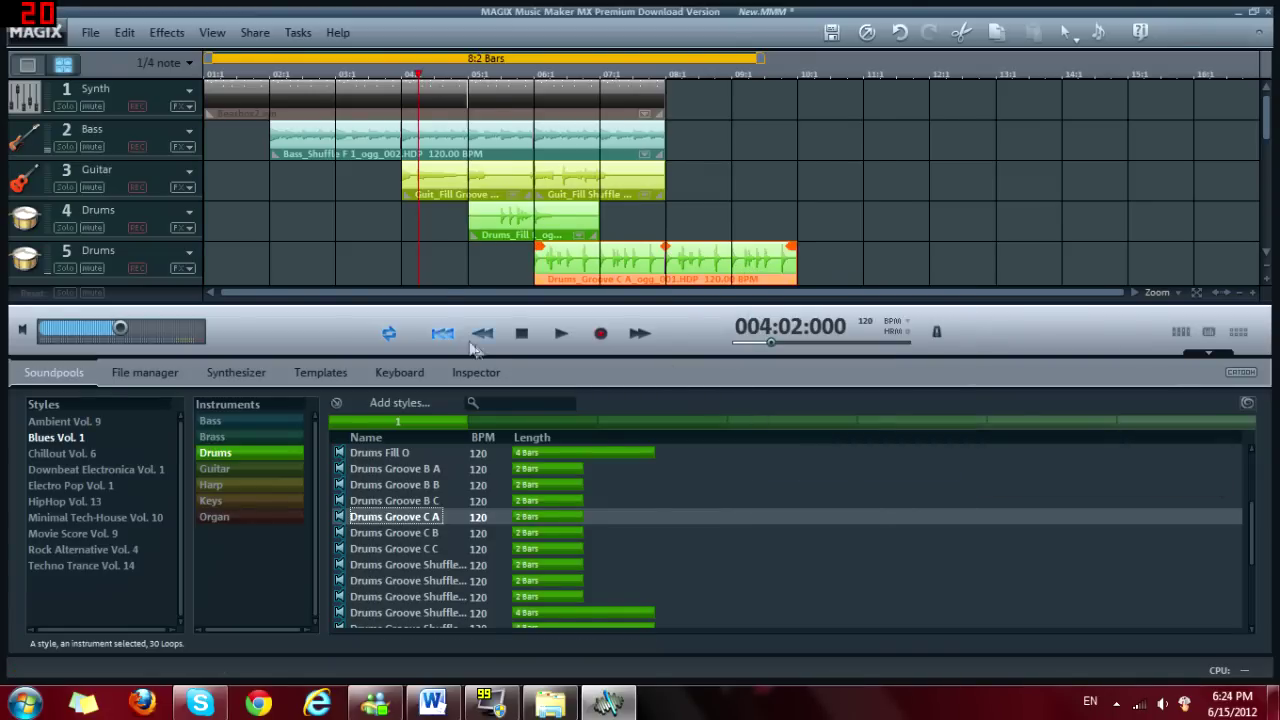
pyautogui.click(561, 334)
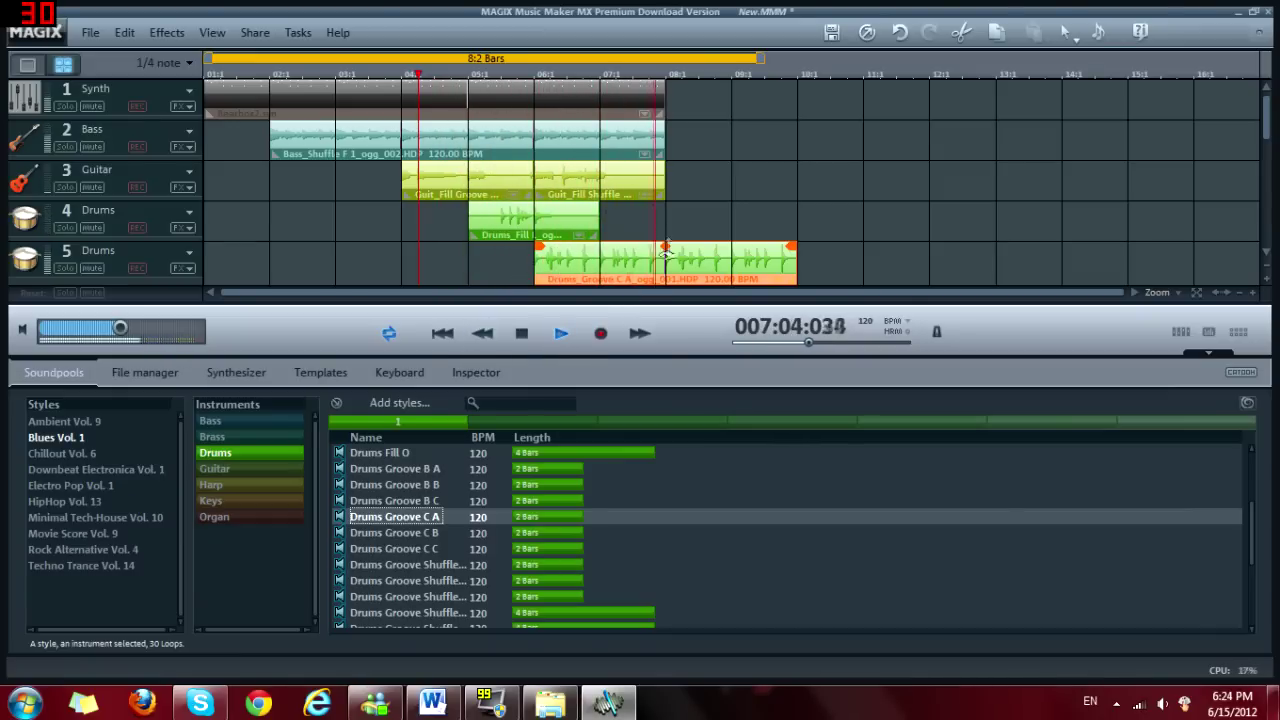
pyautogui.click(521, 333)
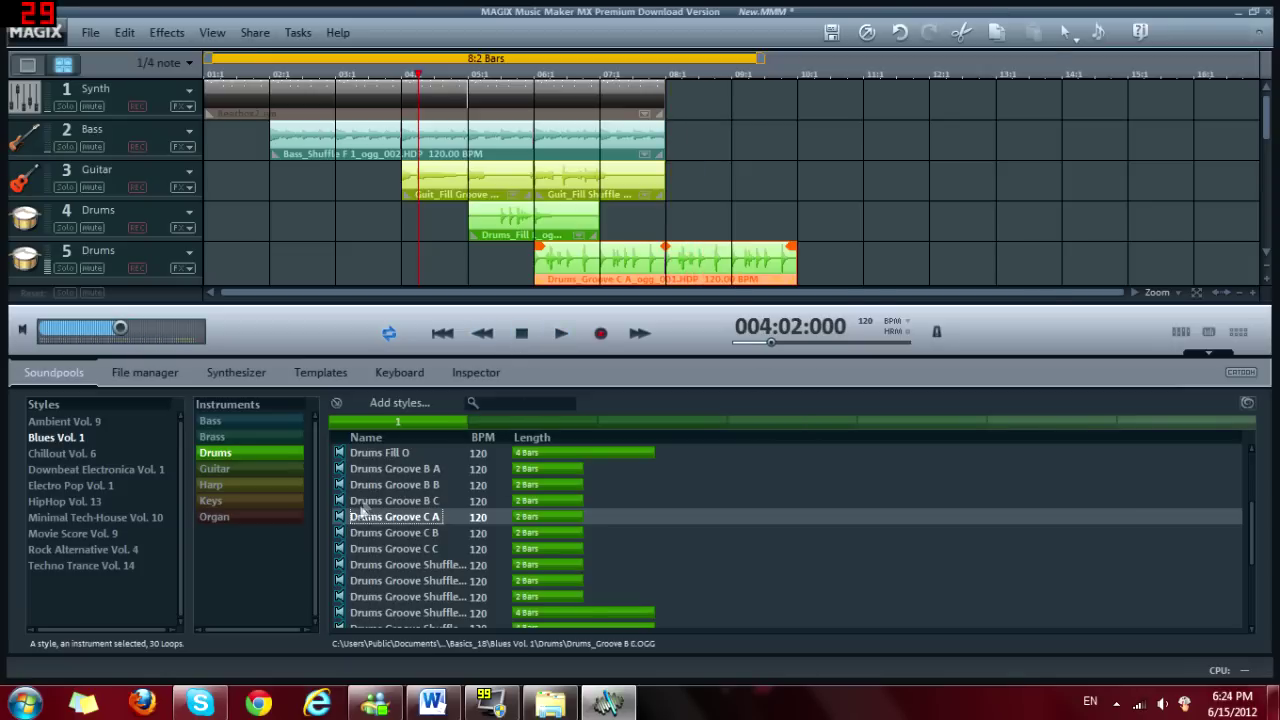
pyautogui.click(365, 535)
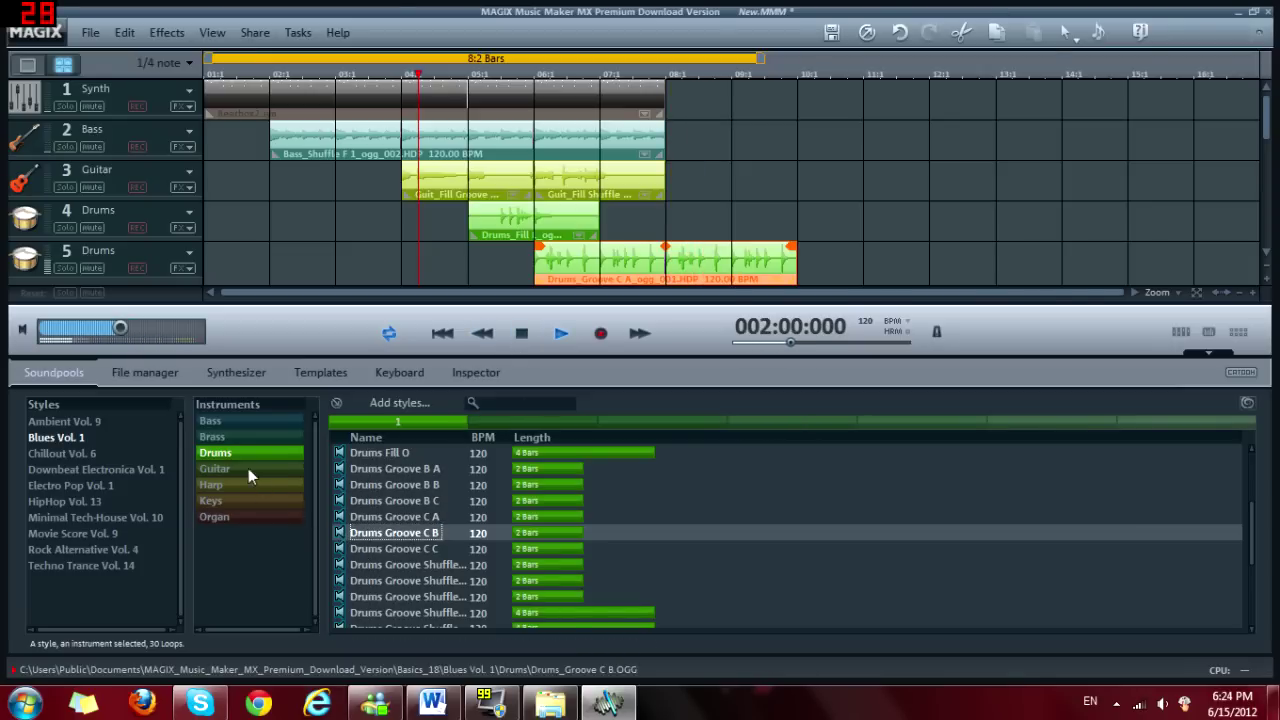
# Step: Preview the Org Solo D, C and B loops, place Org Solo C at bar 1 of track 5, and play
pyautogui.click(248, 468)
pyautogui.click(234, 517)
pyautogui.click(340, 535)
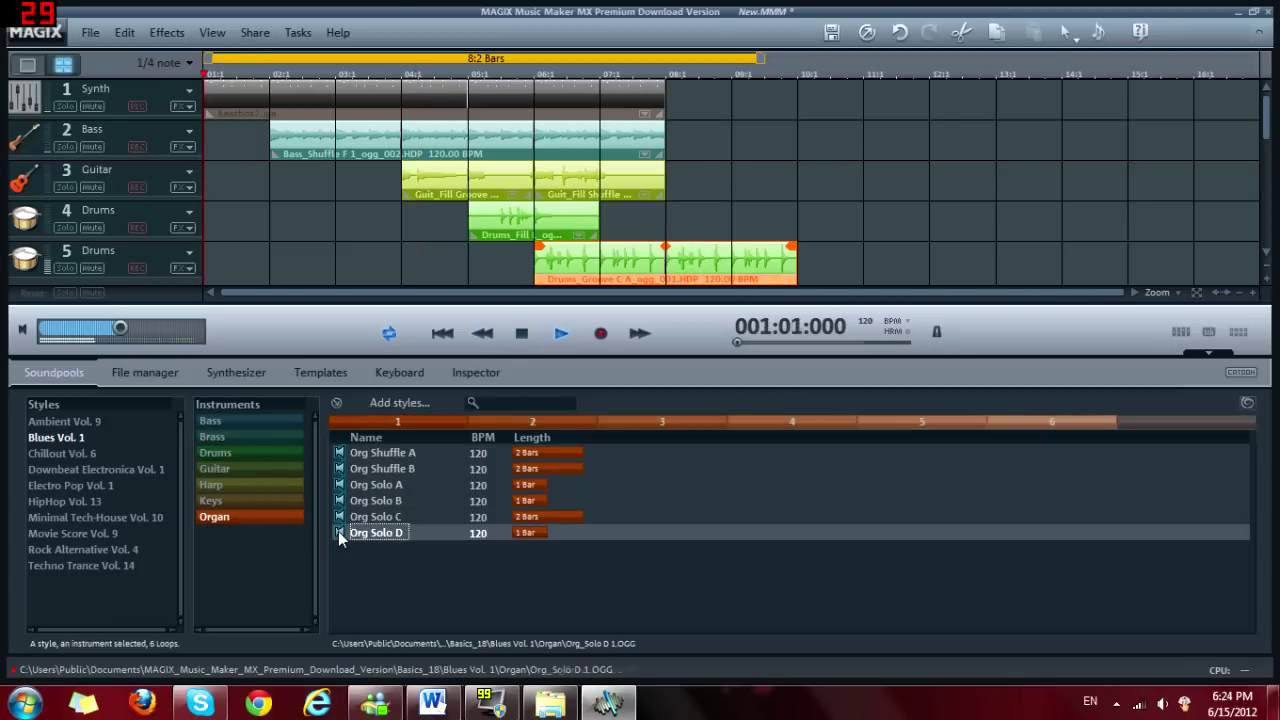
pyautogui.click(341, 517)
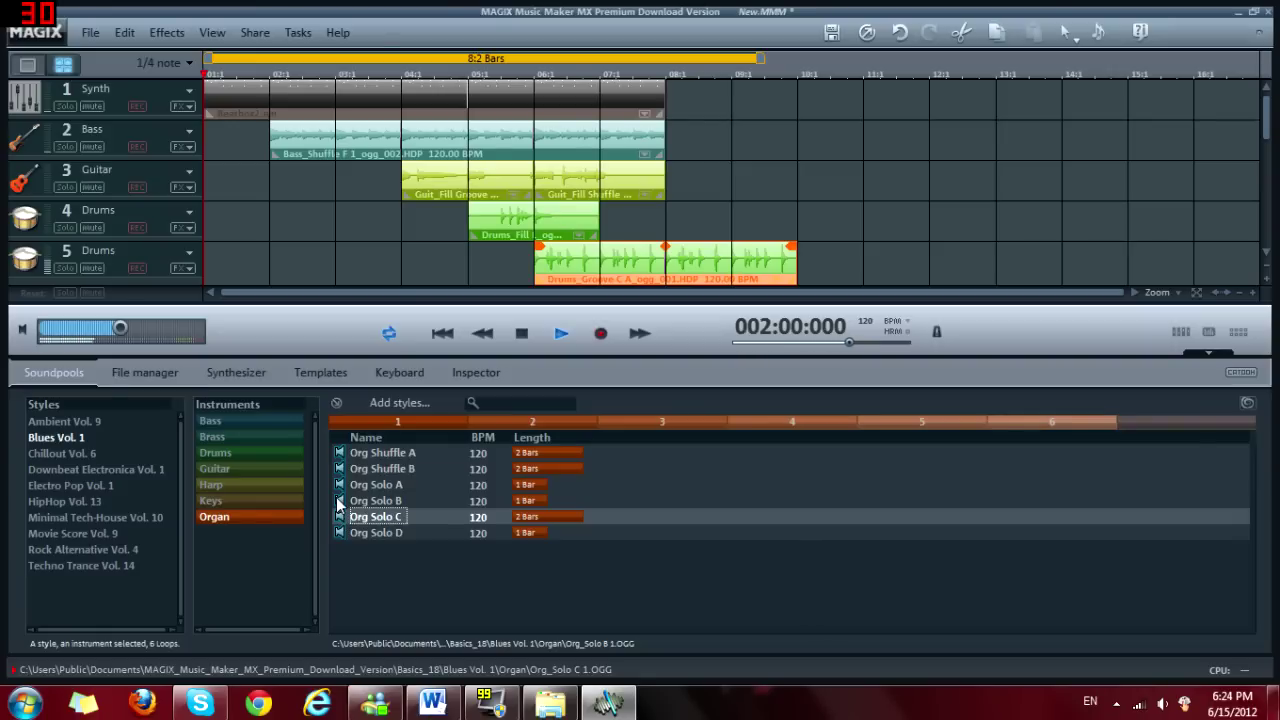
pyautogui.click(339, 501)
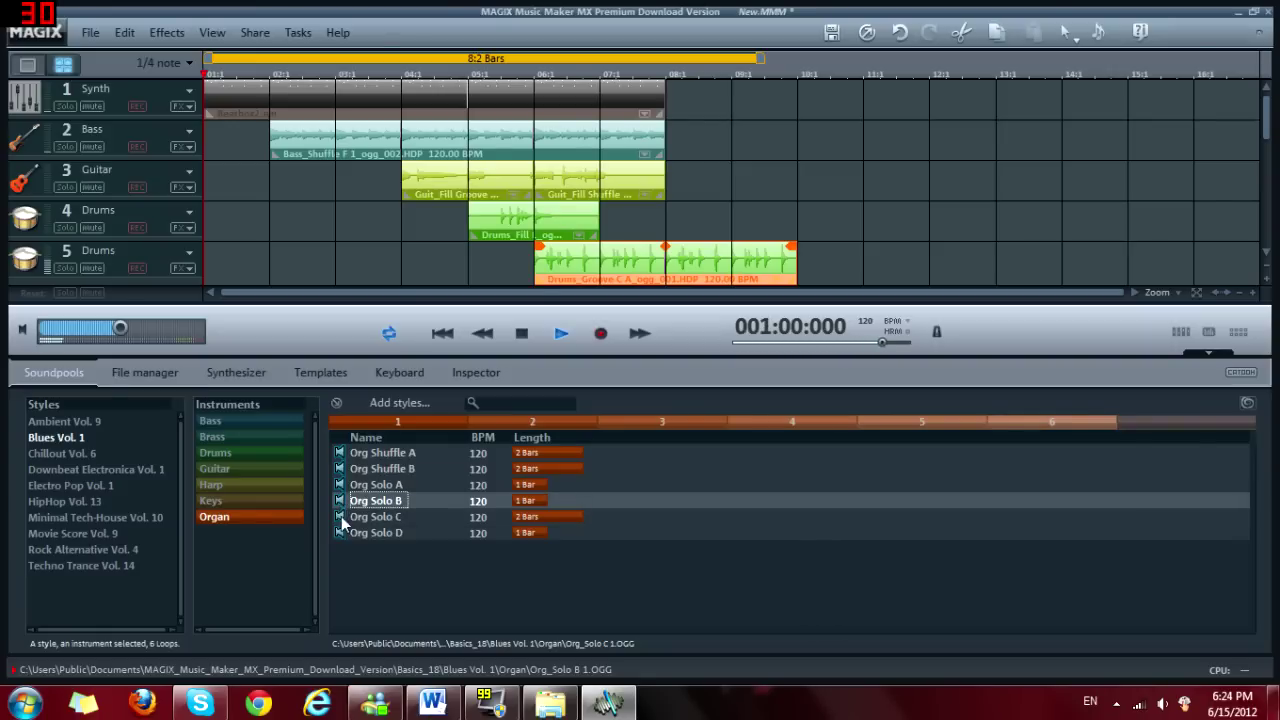
pyautogui.moveTo(341, 520); pyautogui.dragTo(252, 255)
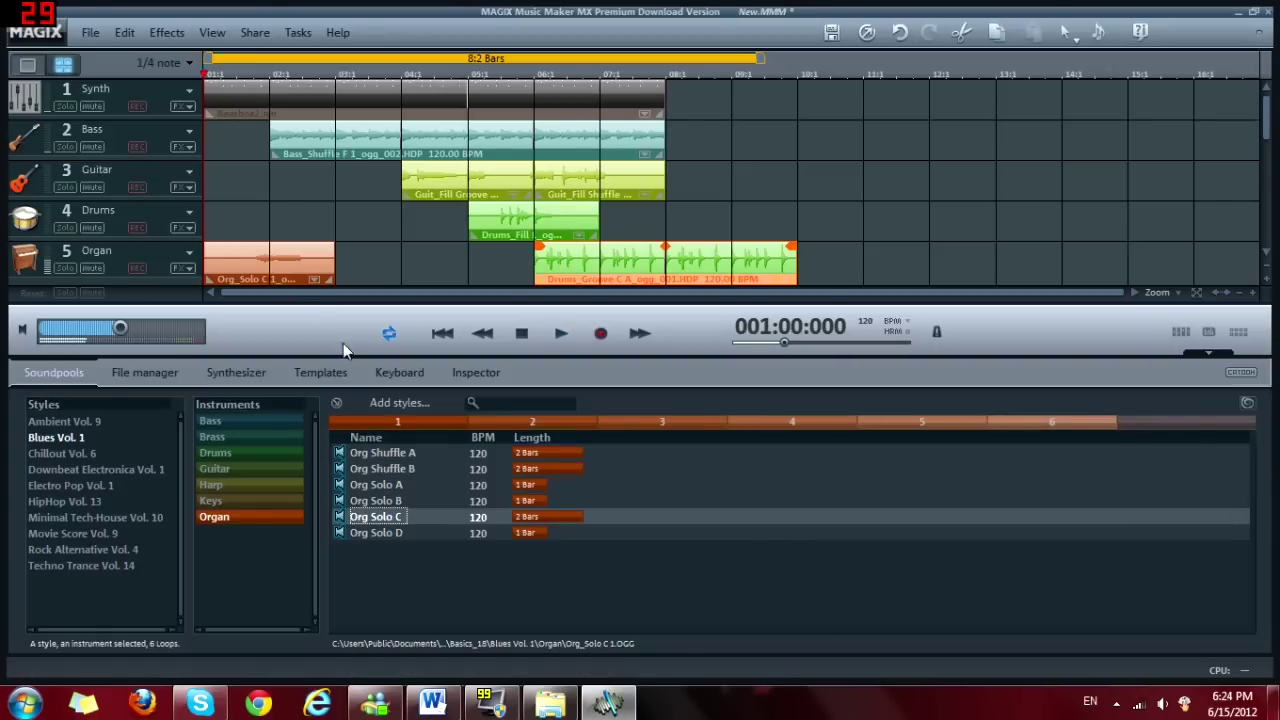
pyautogui.click(552, 337)
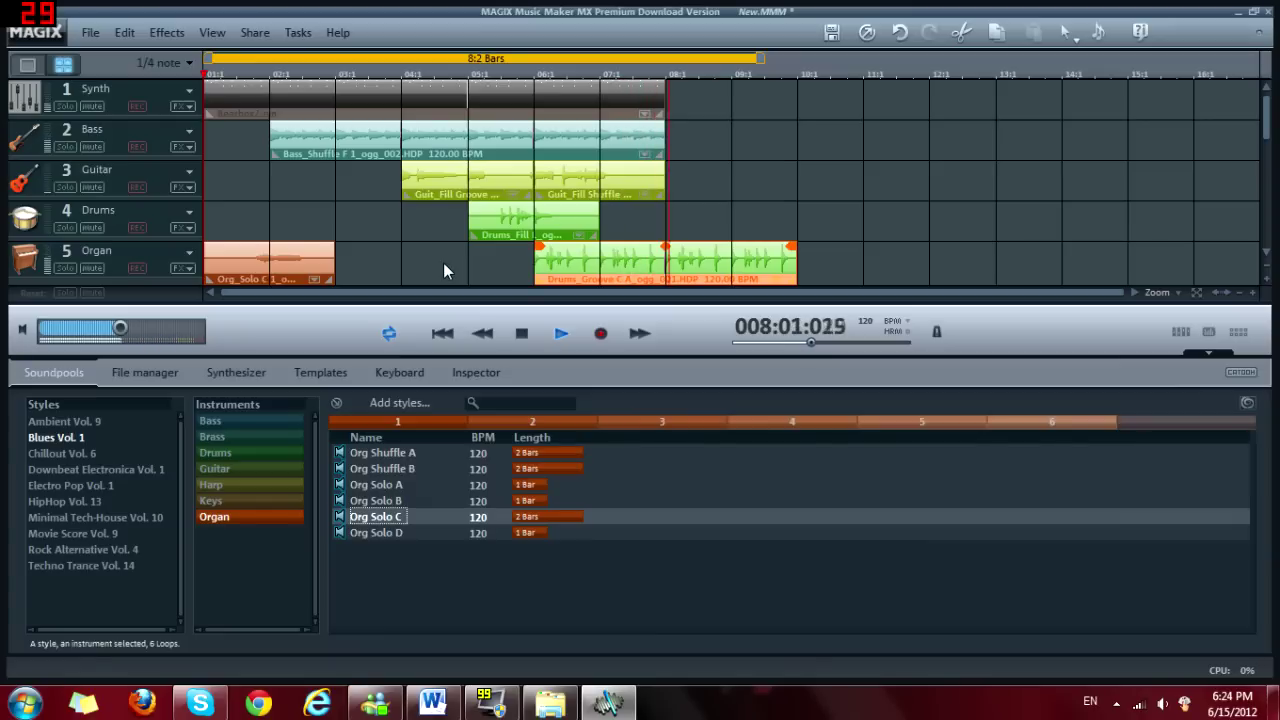
# Step: Preview Guit Solo Shuffle A and add it to the Guitar track after bar 8
pyautogui.click(524, 333)
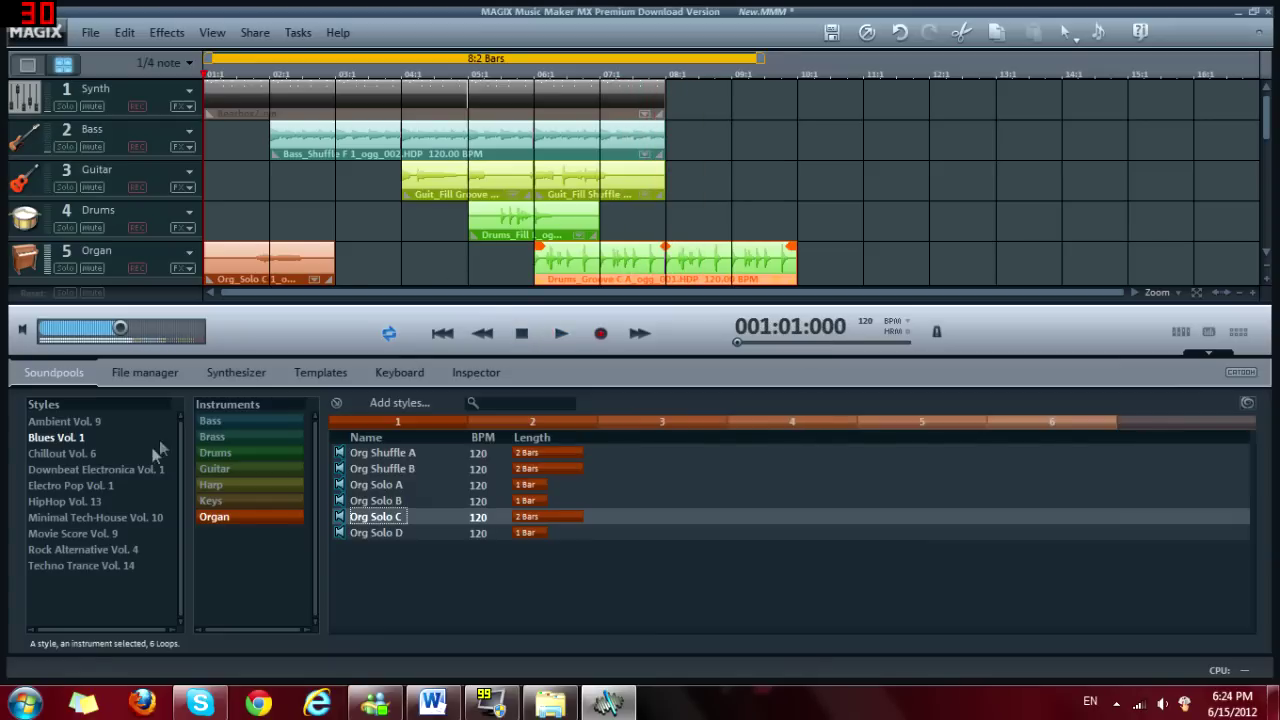
pyautogui.click(262, 469)
pyautogui.scroll(-2, 421, 536)
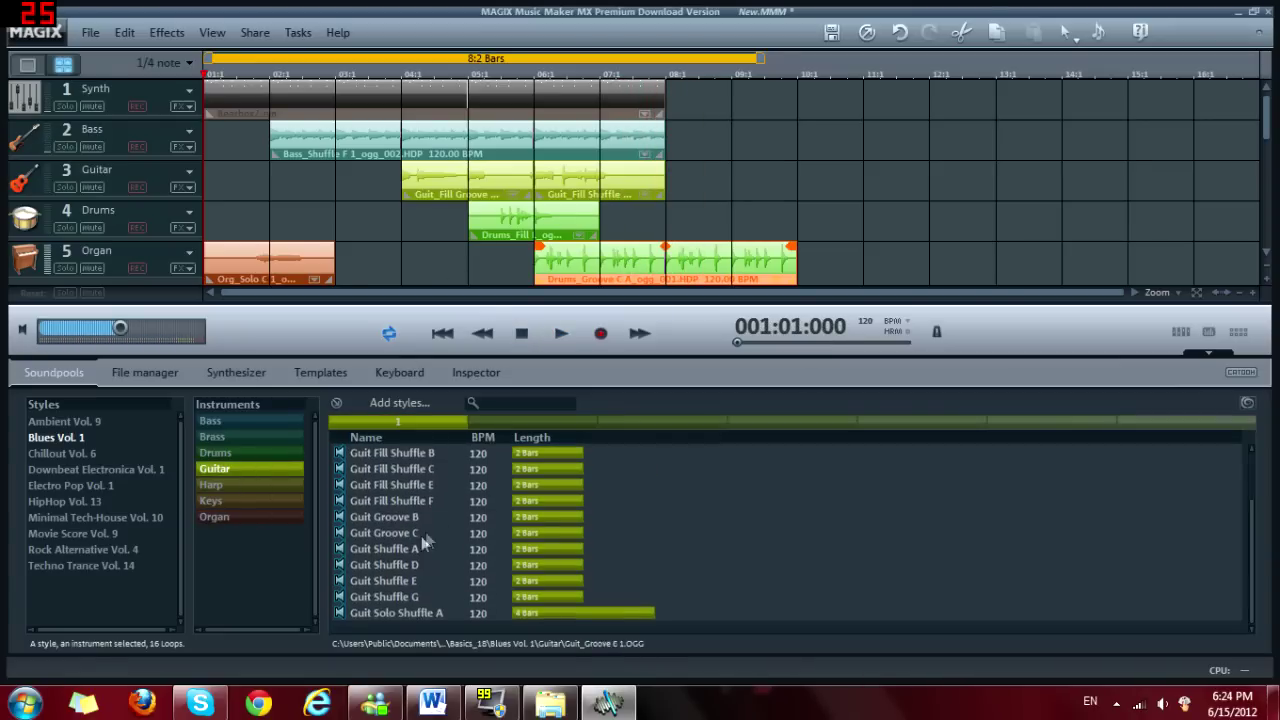
pyautogui.click(341, 614)
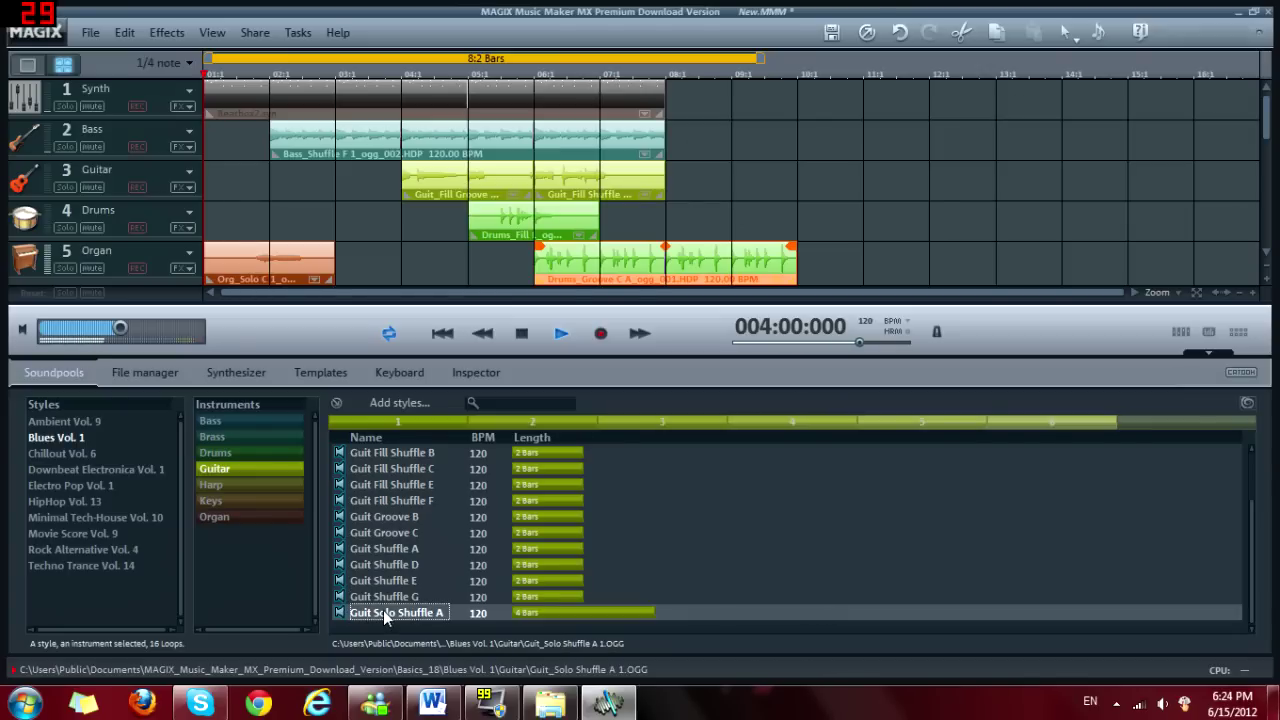
pyautogui.click(518, 500)
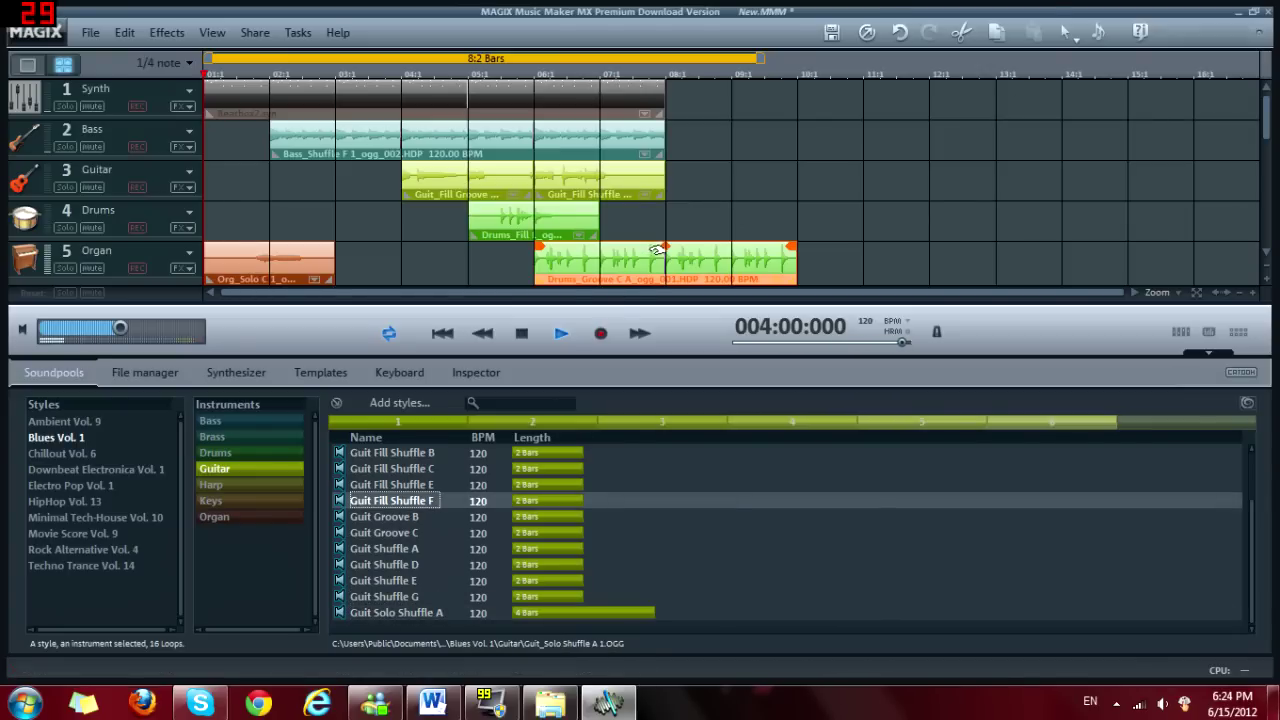
pyautogui.click(383, 610)
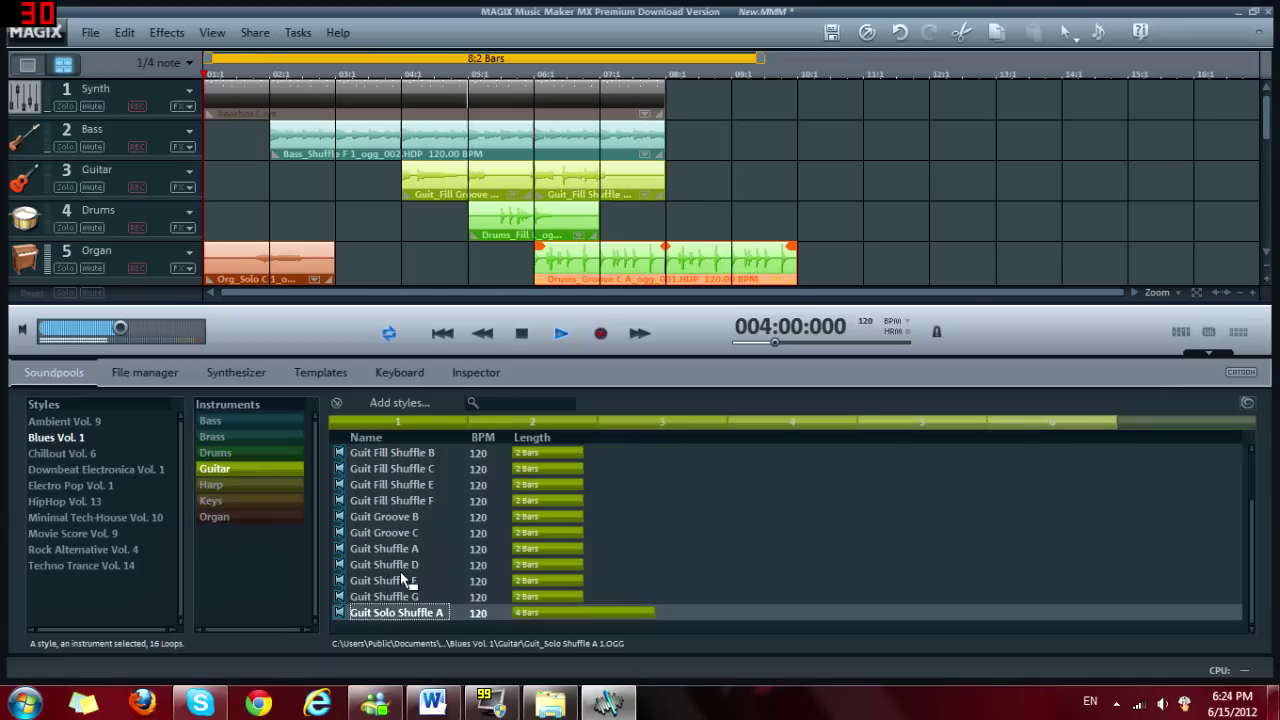
pyautogui.moveTo(695, 208); pyautogui.dragTo(709, 190)
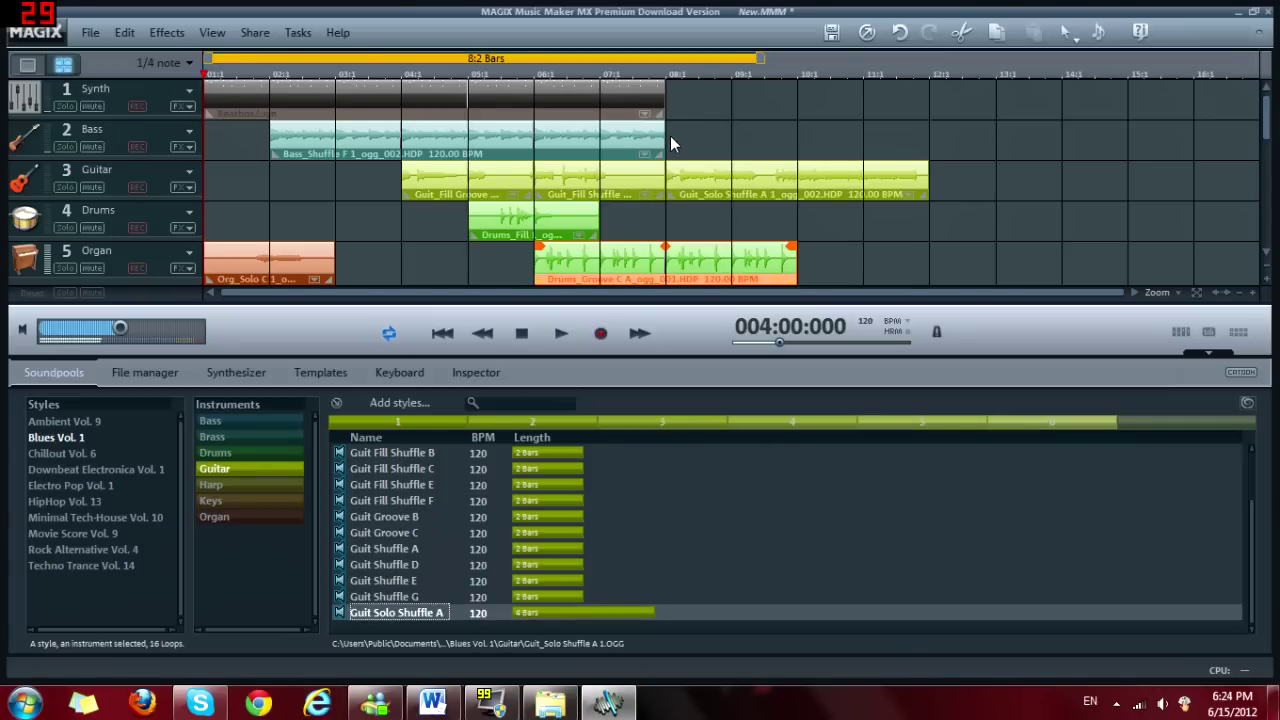
# Step: Lengthen the bass, synth and drum groove clips to bar 12 and play the arrangement
pyautogui.moveTo(665, 139); pyautogui.dragTo(928, 139)
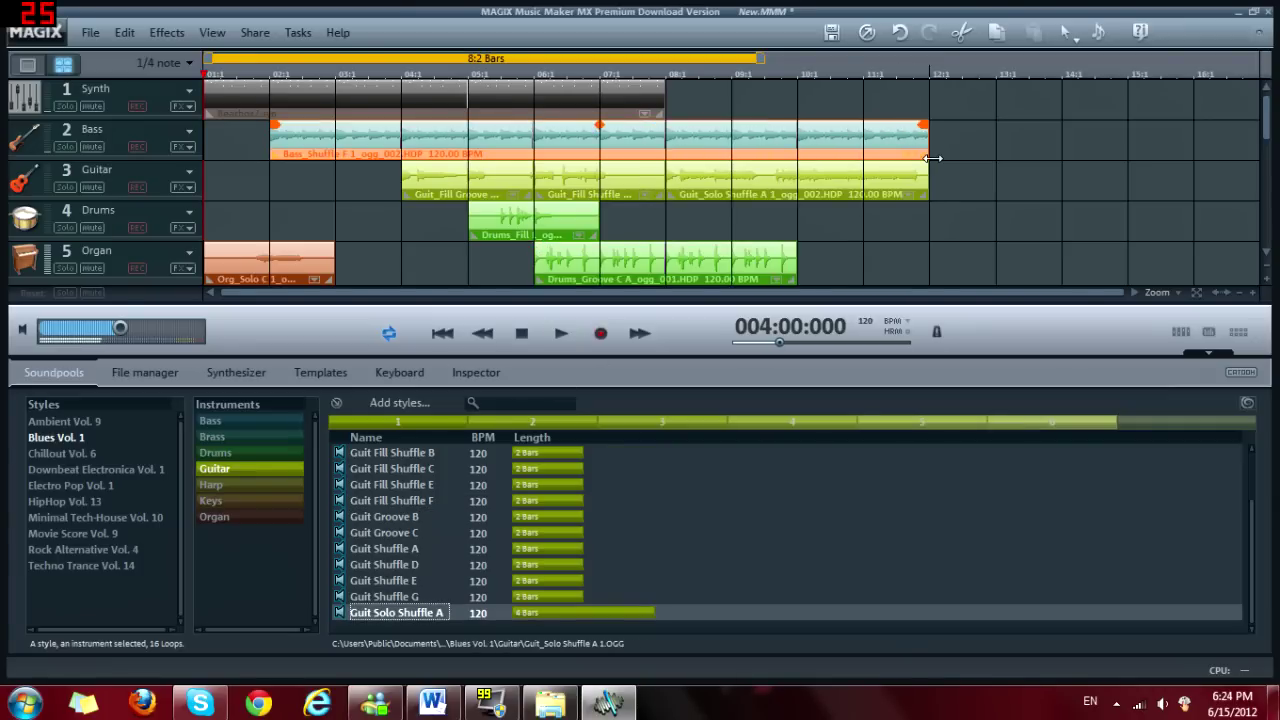
pyautogui.click(660, 97)
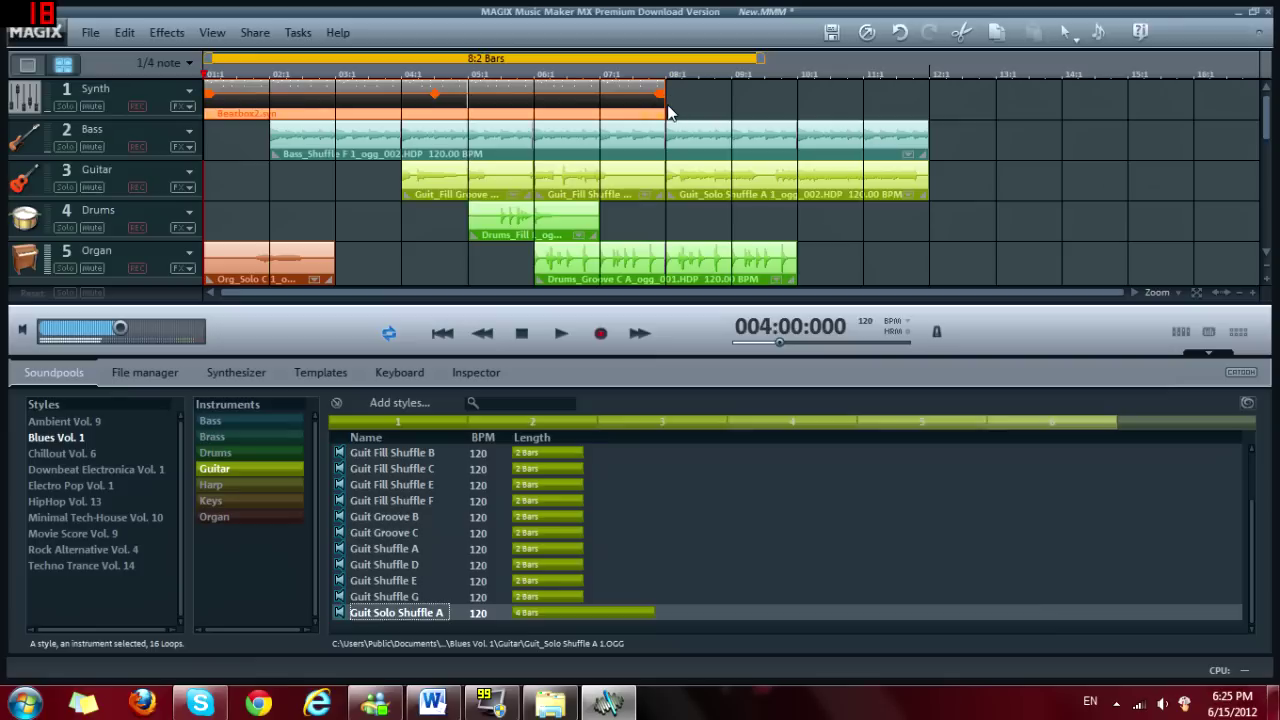
pyautogui.moveTo(664, 106); pyautogui.dragTo(918, 114)
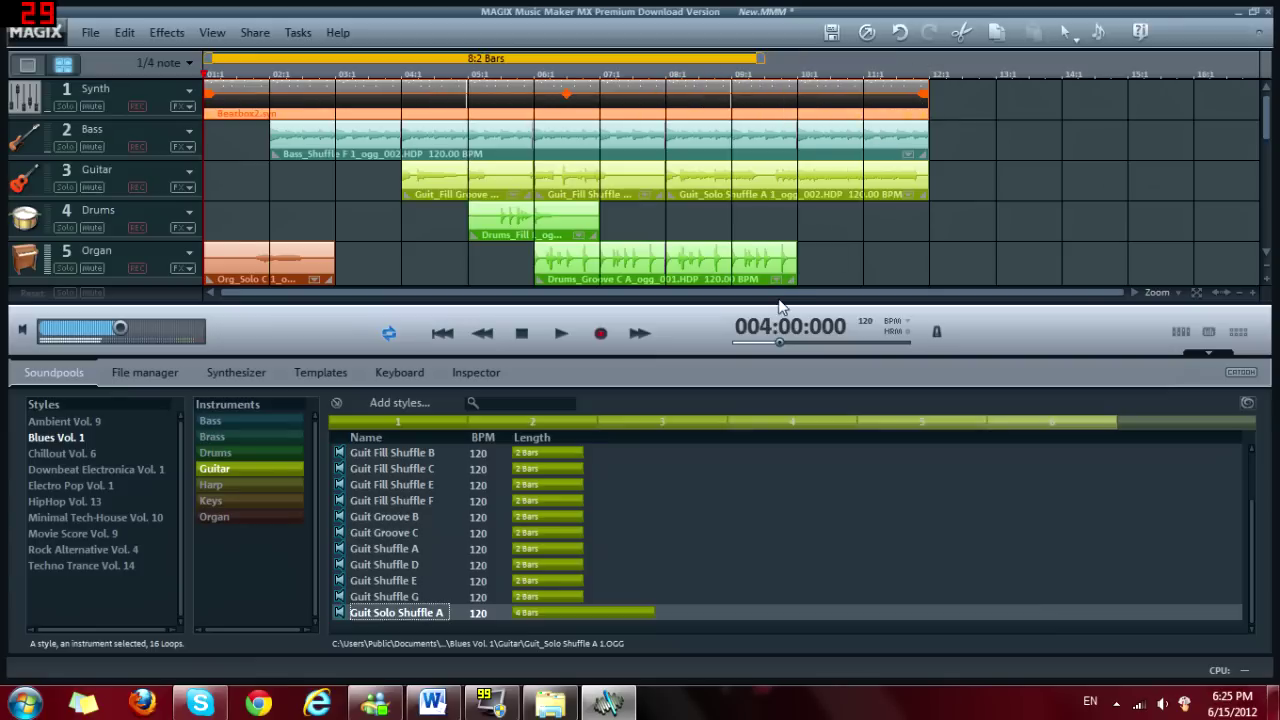
pyautogui.moveTo(796, 278); pyautogui.dragTo(928, 278)
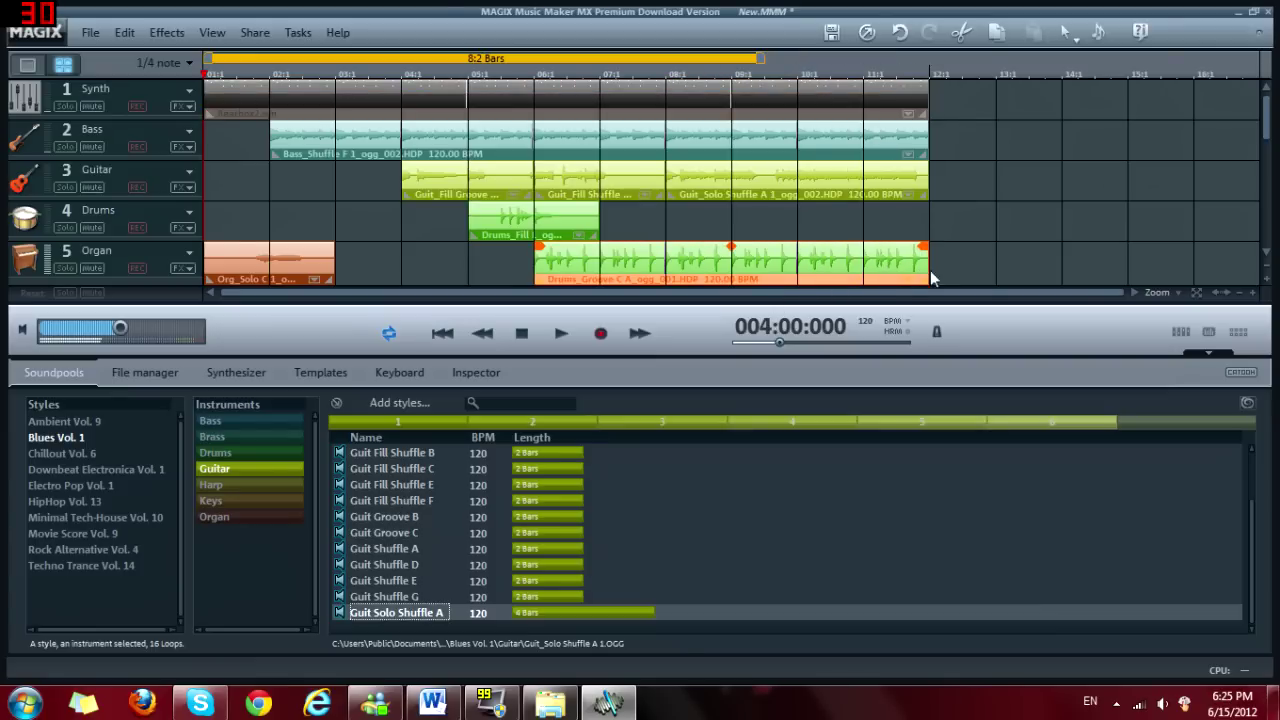
pyautogui.click(559, 336)
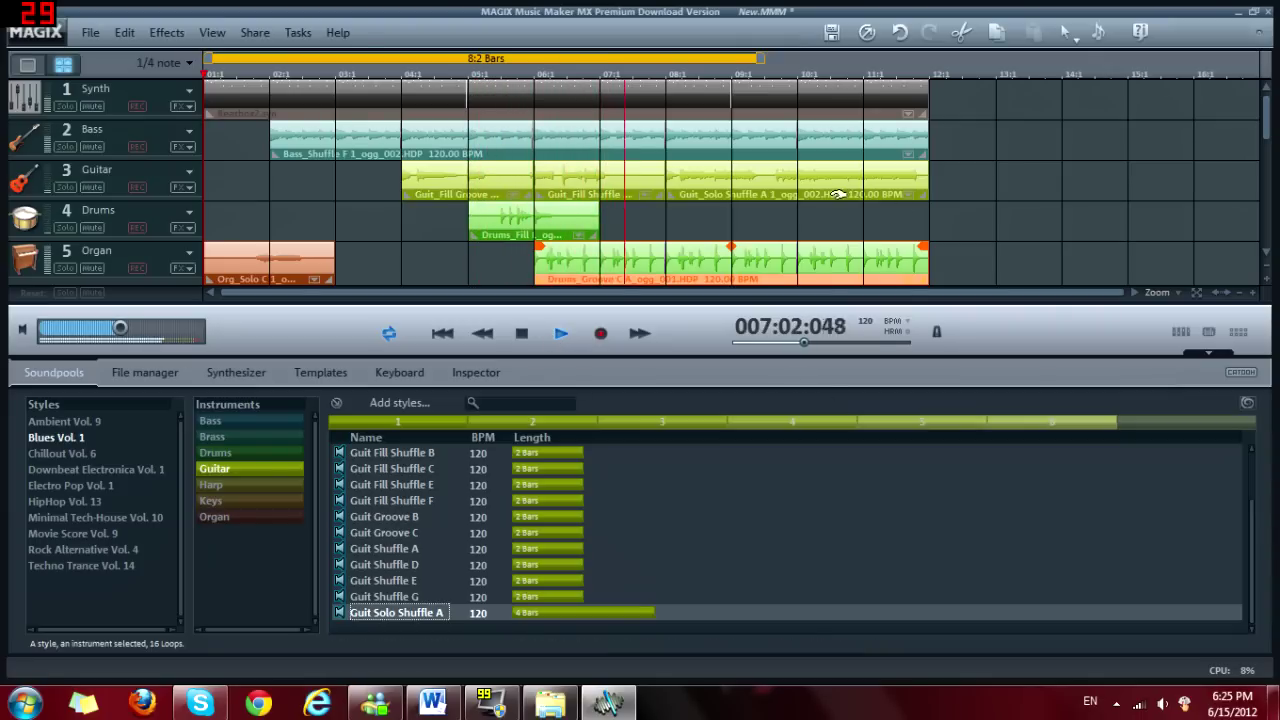
# Step: Extend the playback range to bar 11, listen from bar 8 through the guitar solo, then stop
pyautogui.click(797, 178)
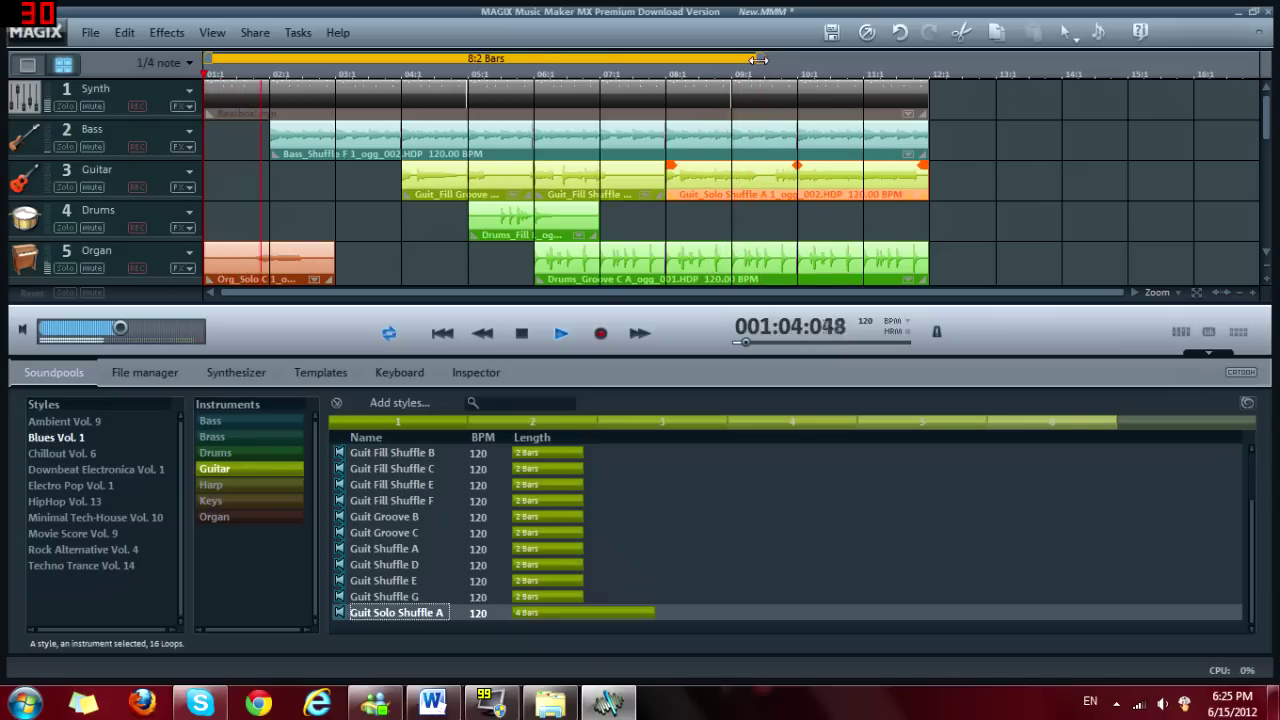
pyautogui.moveTo(763, 60); pyautogui.dragTo(944, 70)
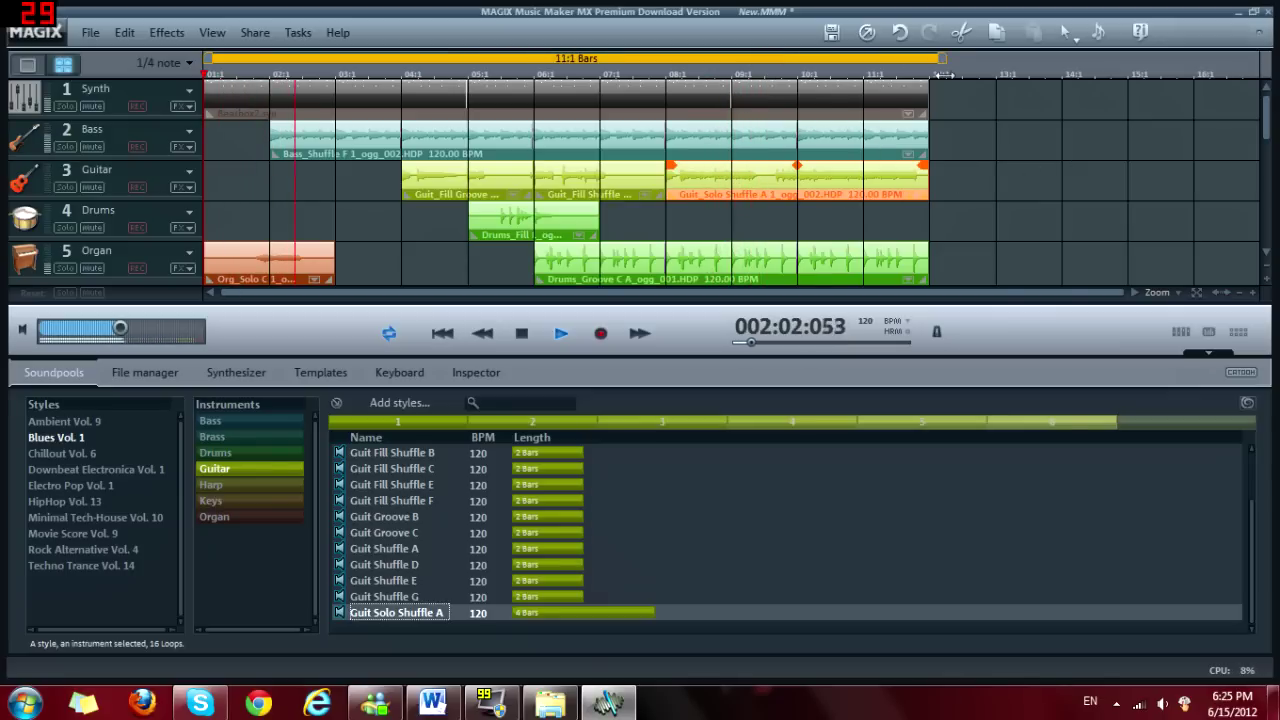
pyautogui.click(666, 75)
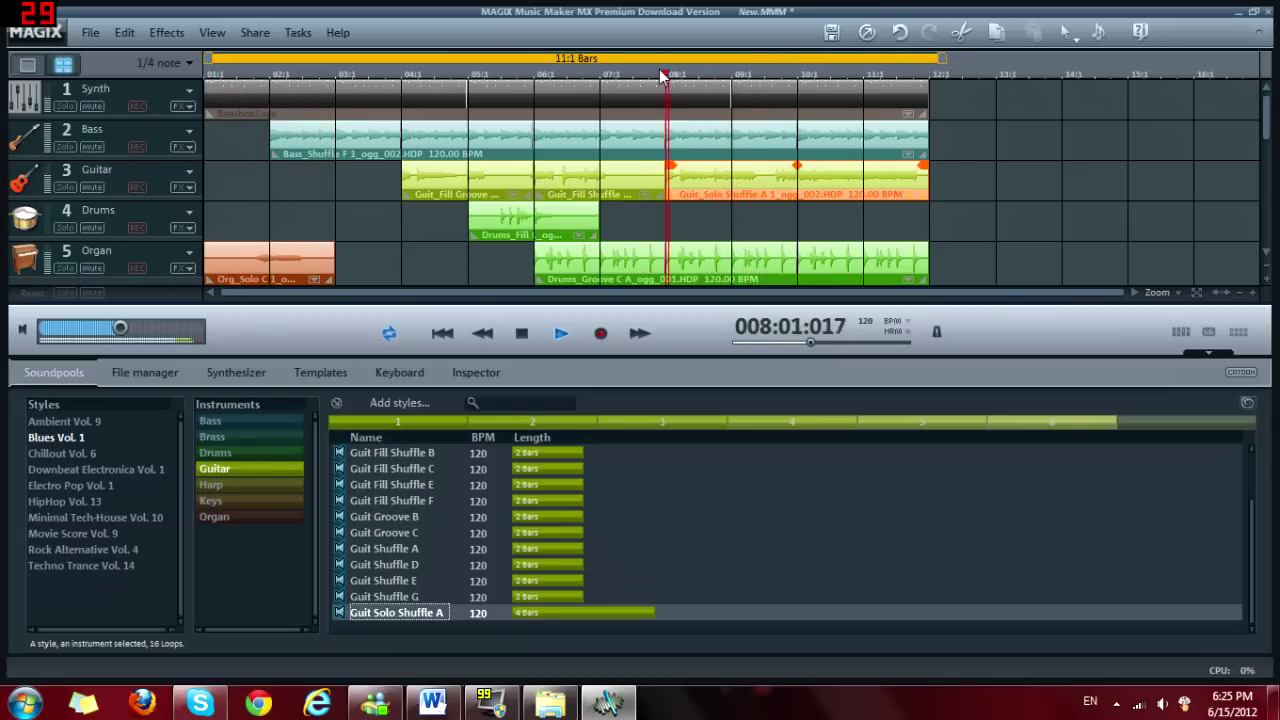
pyautogui.click(521, 336)
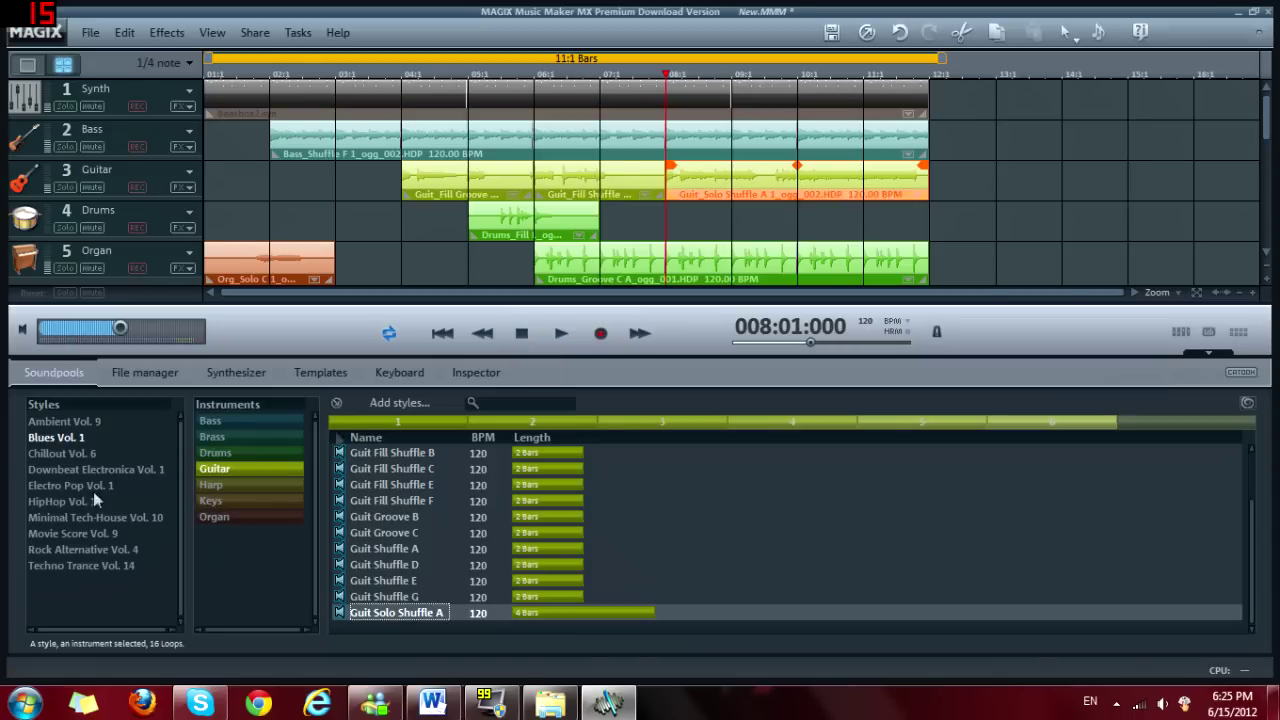
# Step: Lengthen the drum groove further and preview the Electro Pop Vol. 1 Fill In and Driver Arp sequences
pyautogui.moveTo(928, 268); pyautogui.dragTo(1127, 268)
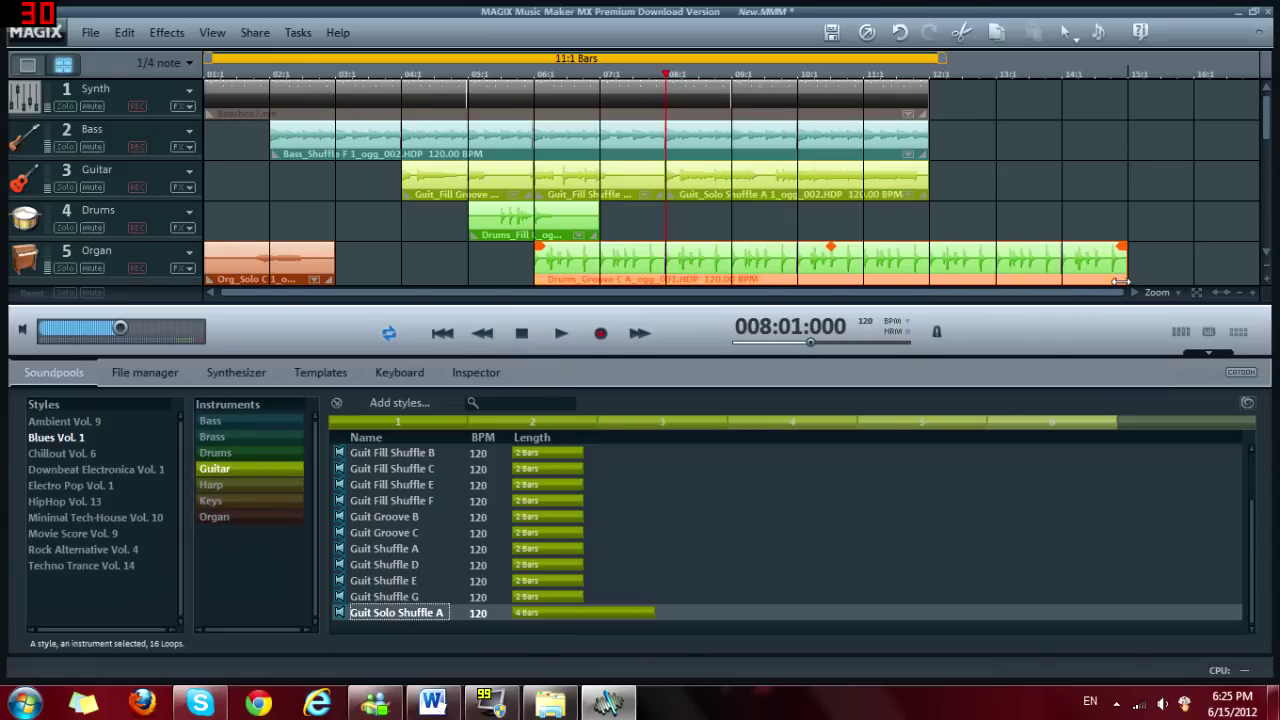
pyautogui.click(71, 488)
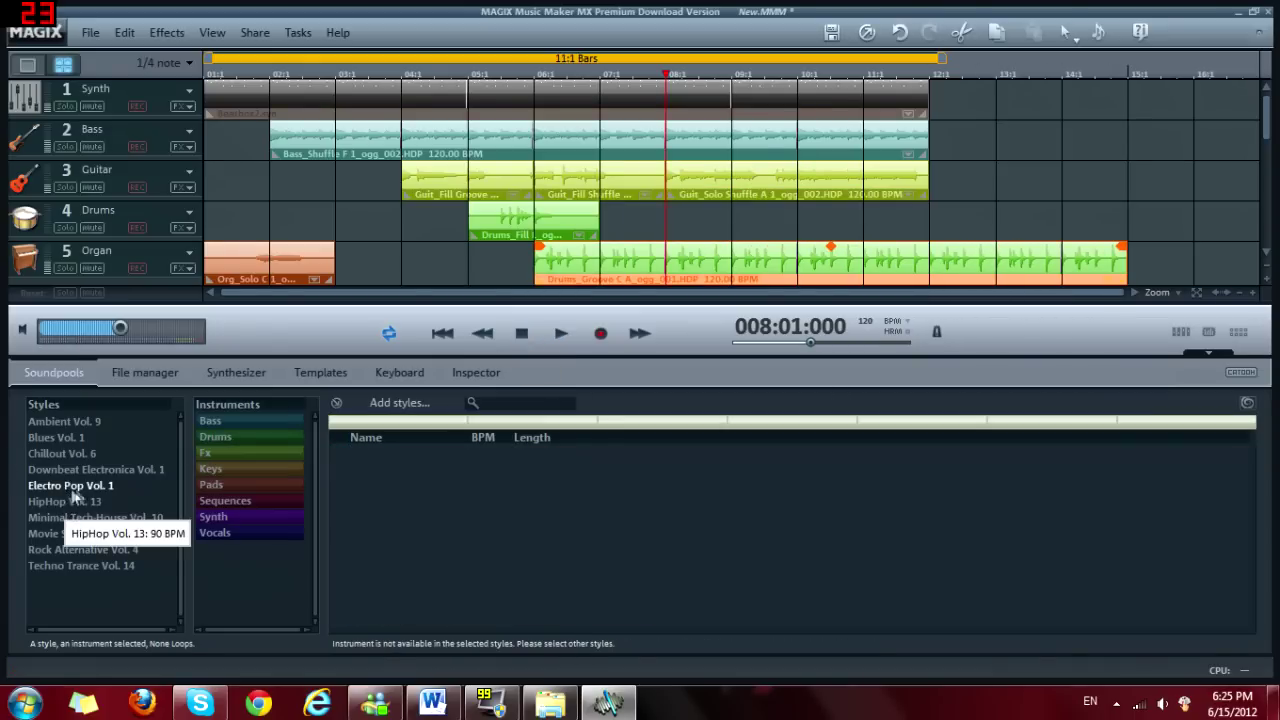
pyautogui.click(226, 502)
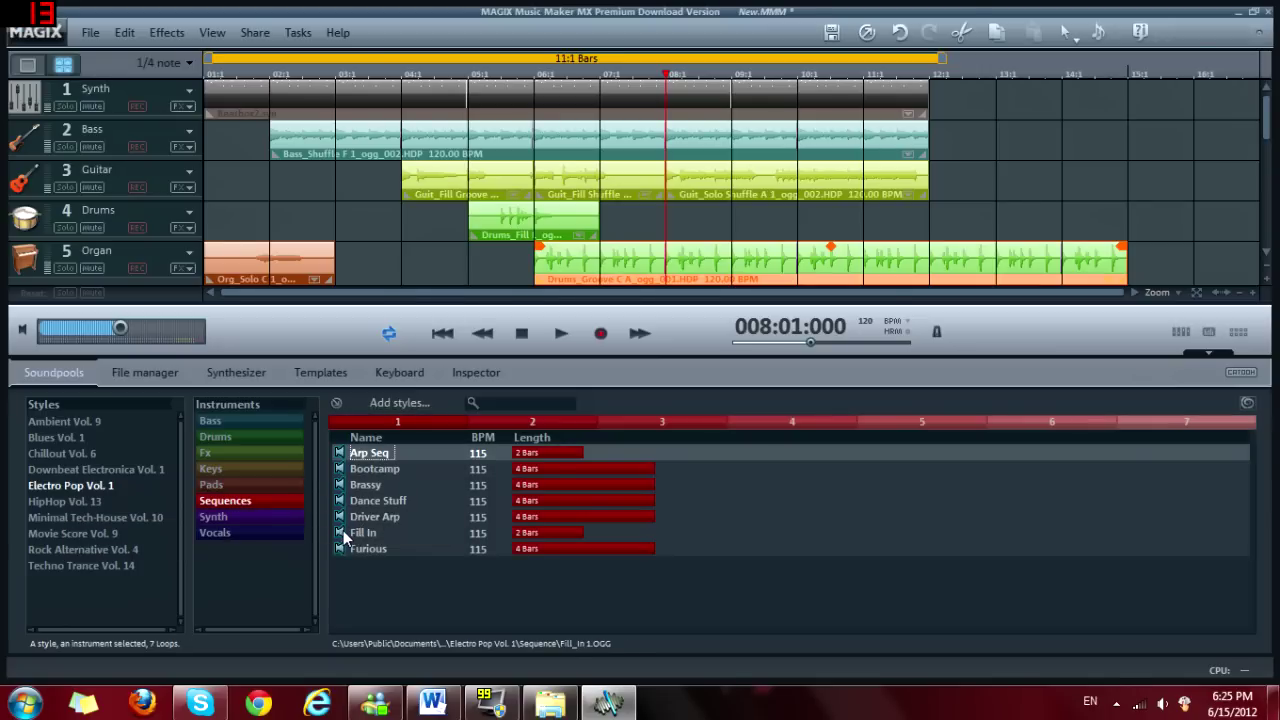
pyautogui.click(344, 537)
pyautogui.click(342, 518)
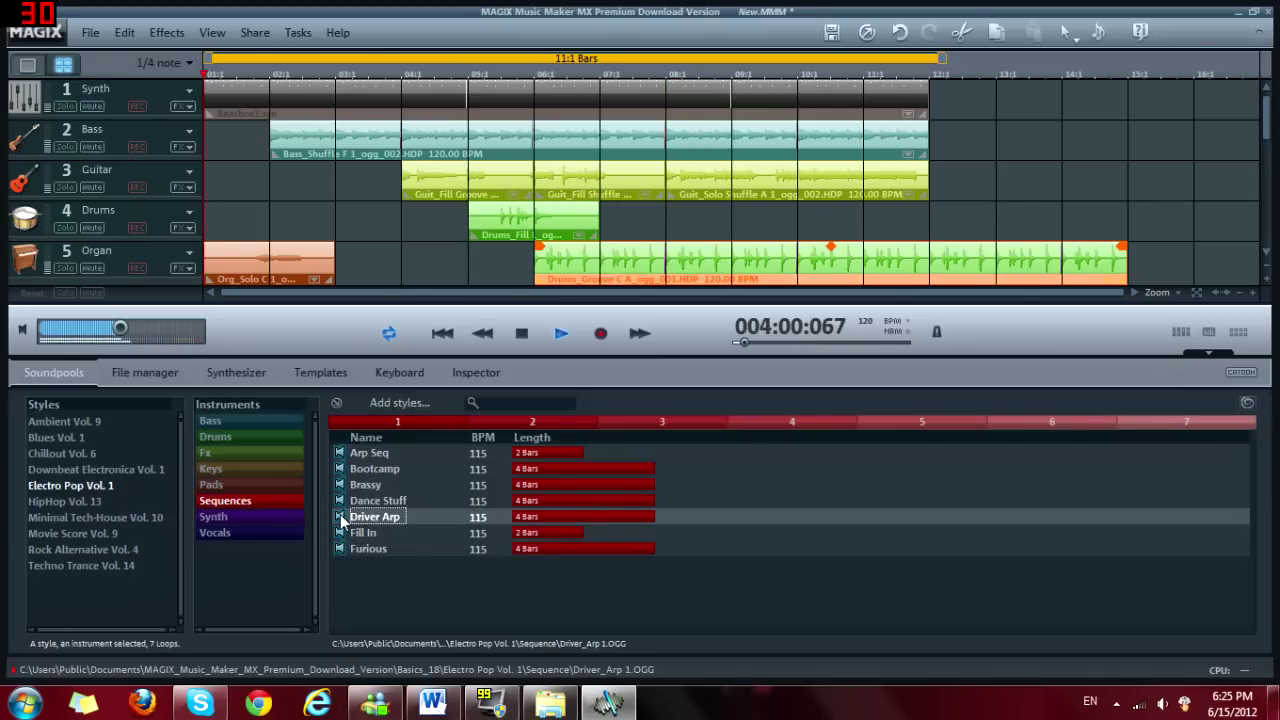
# Step: Place Driver Arp on track 4 at bar 12, widen the loop range to about 15 bars, and play
pyautogui.moveTo(368, 509); pyautogui.dragTo(1008, 221)
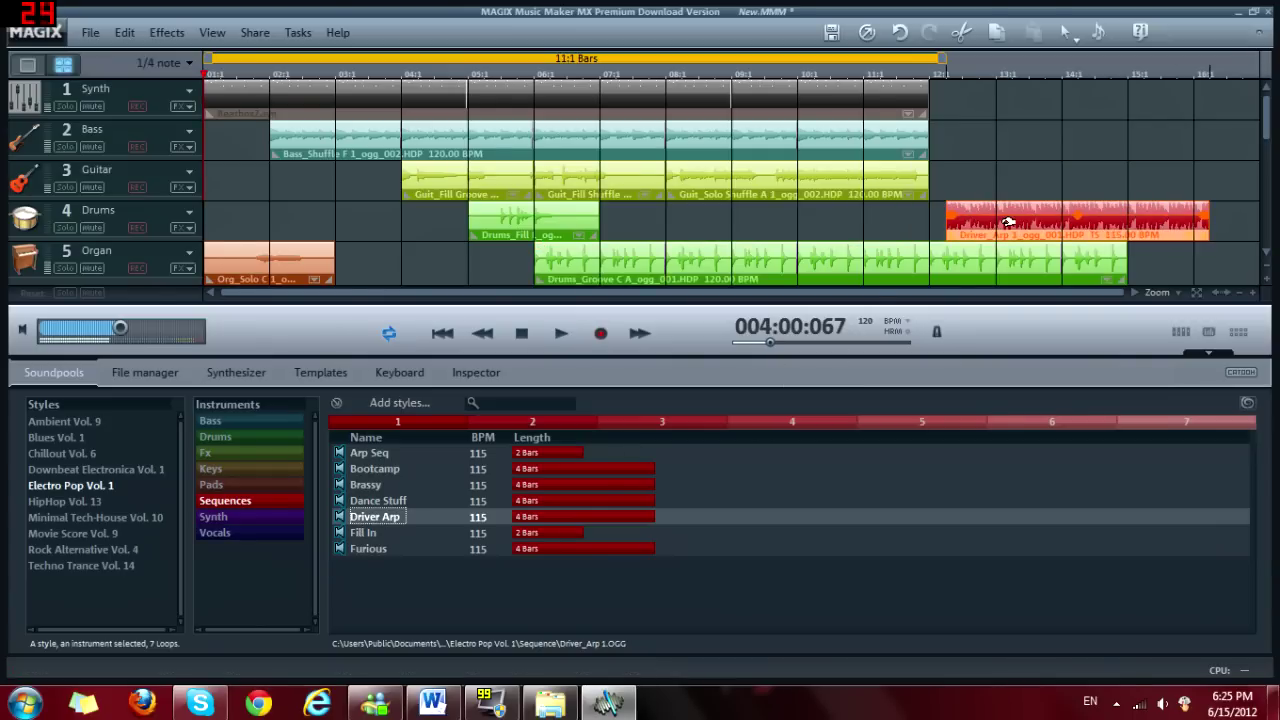
pyautogui.click(910, 78)
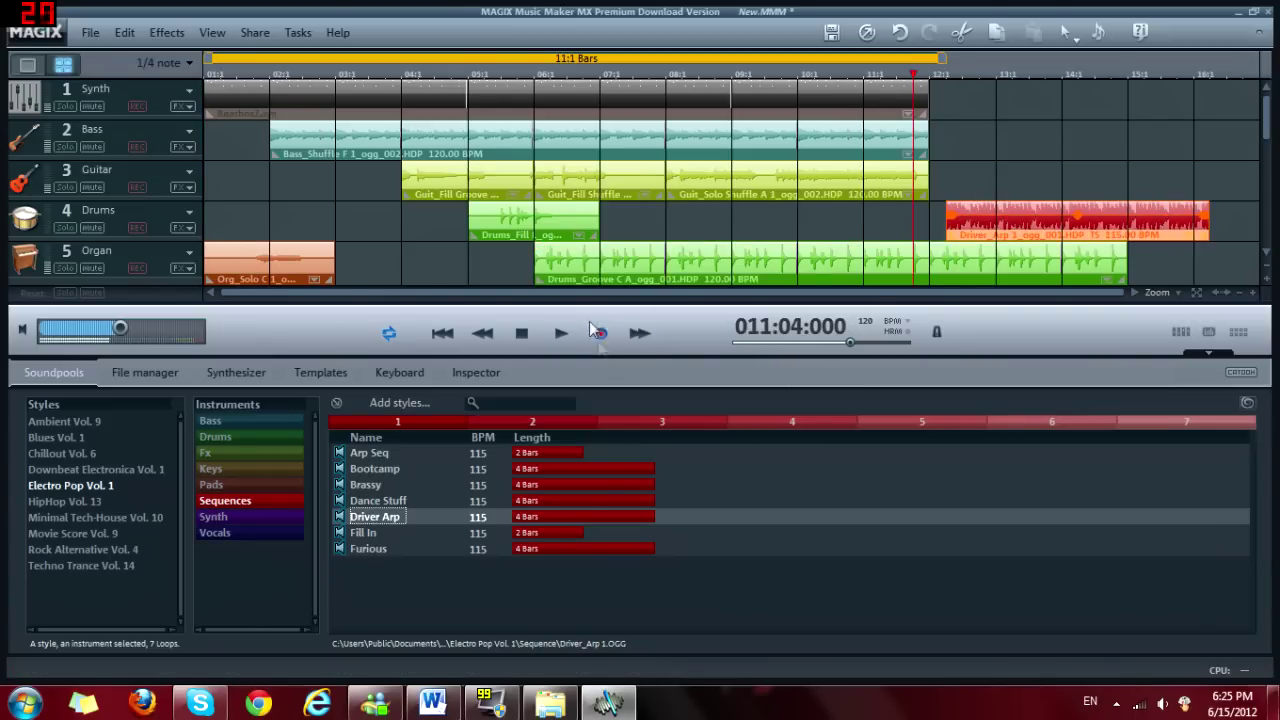
pyautogui.click(562, 334)
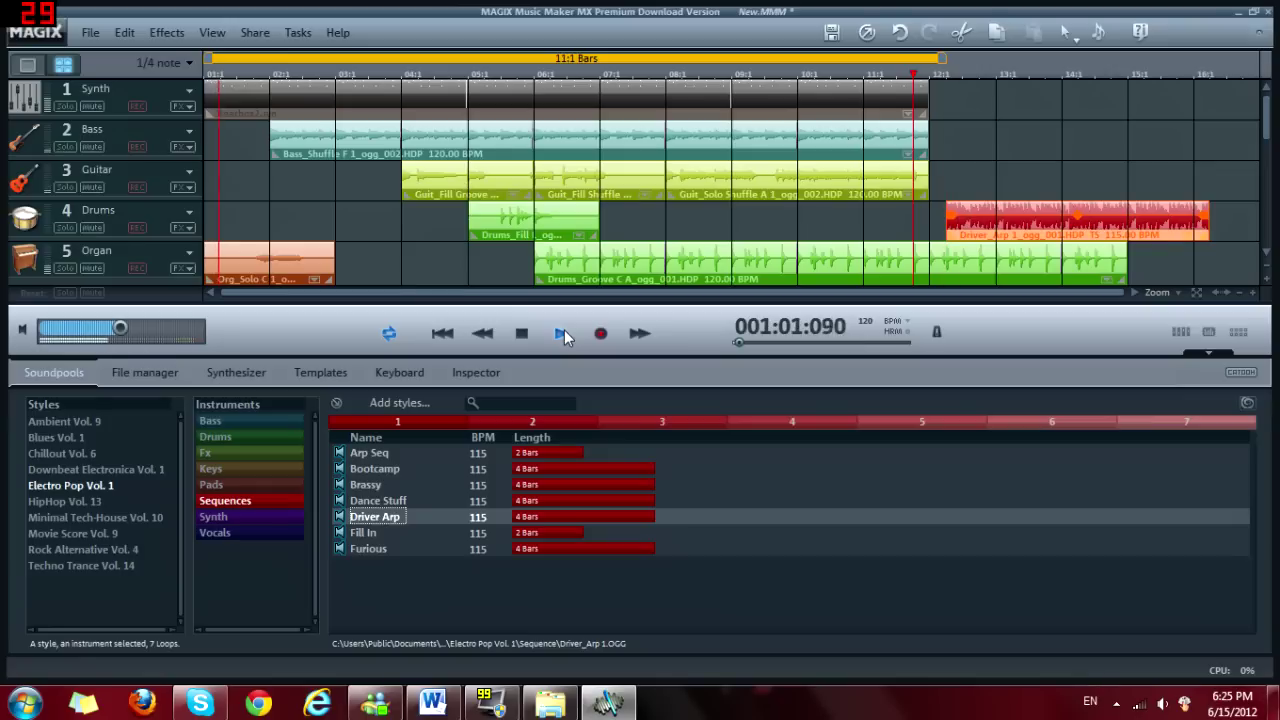
pyautogui.moveTo(942, 58); pyautogui.dragTo(1222, 70)
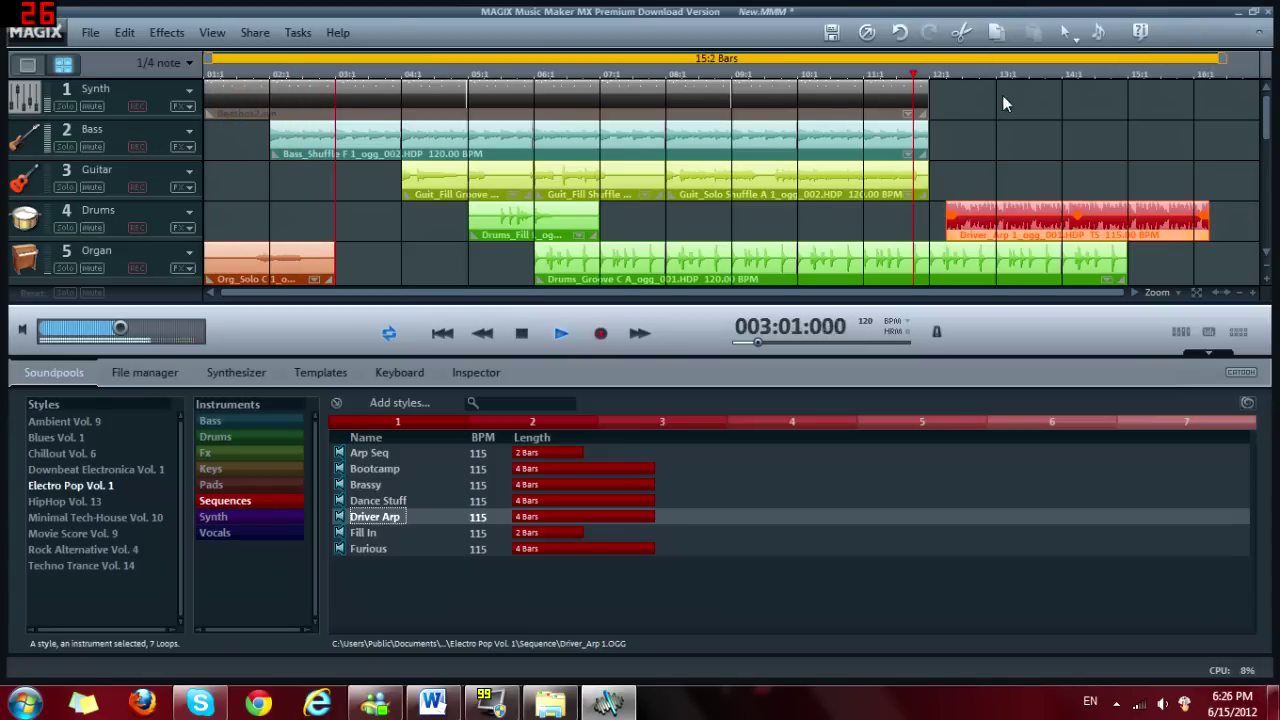
pyautogui.click(916, 75)
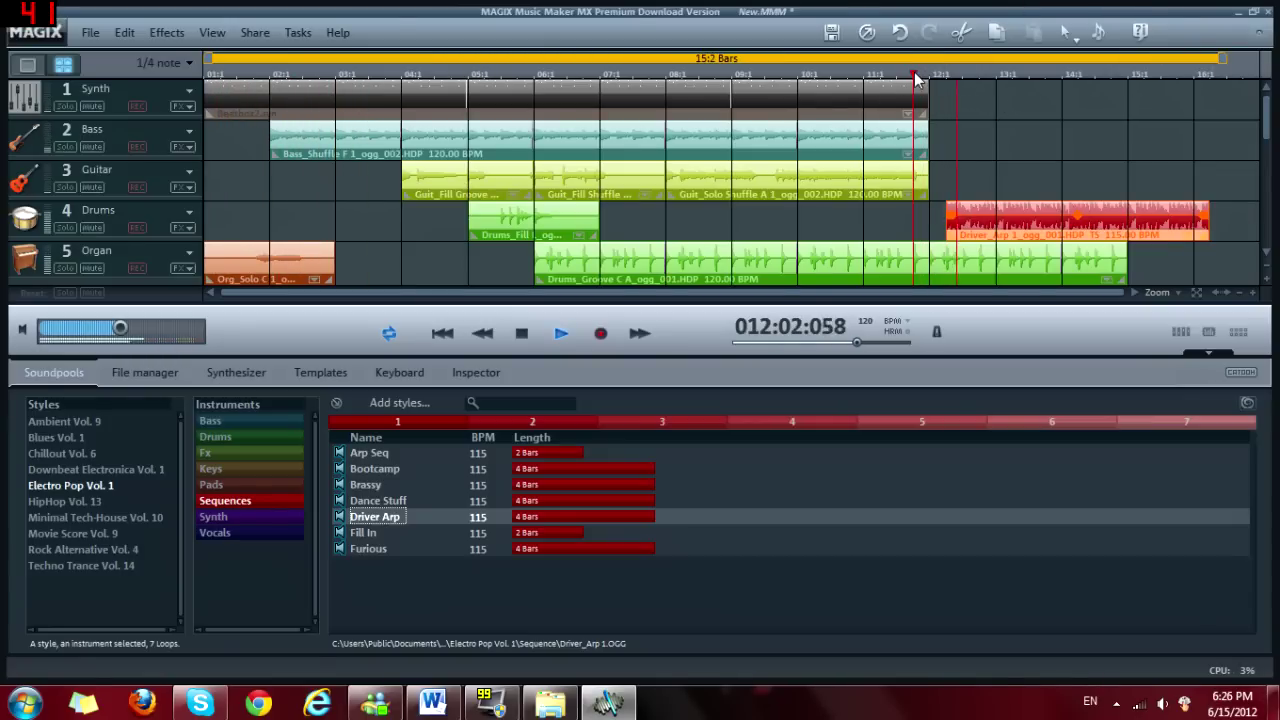
pyautogui.moveTo(978, 212); pyautogui.dragTo(962, 212)
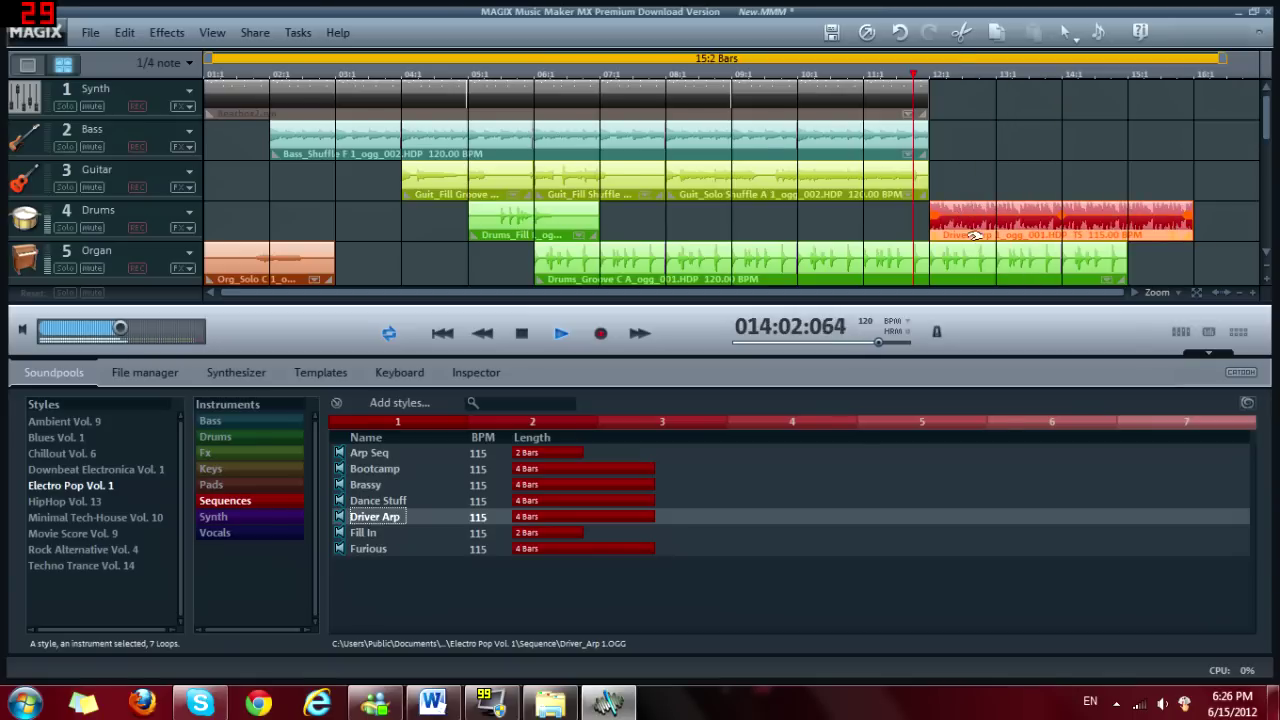
# Step: Shorten the Driver Arp clip to two bars, change its pitch to 5, and play the section
pyautogui.press('space')
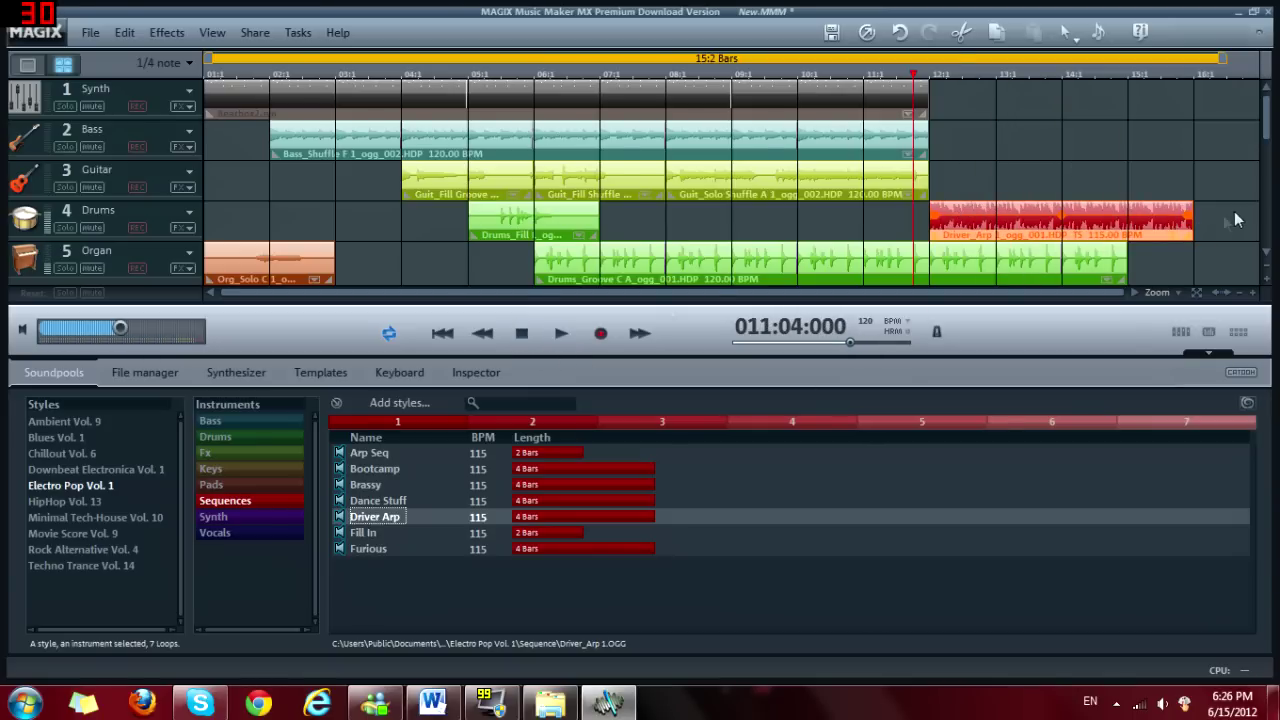
pyautogui.moveTo(1189, 226); pyautogui.dragTo(1049, 226)
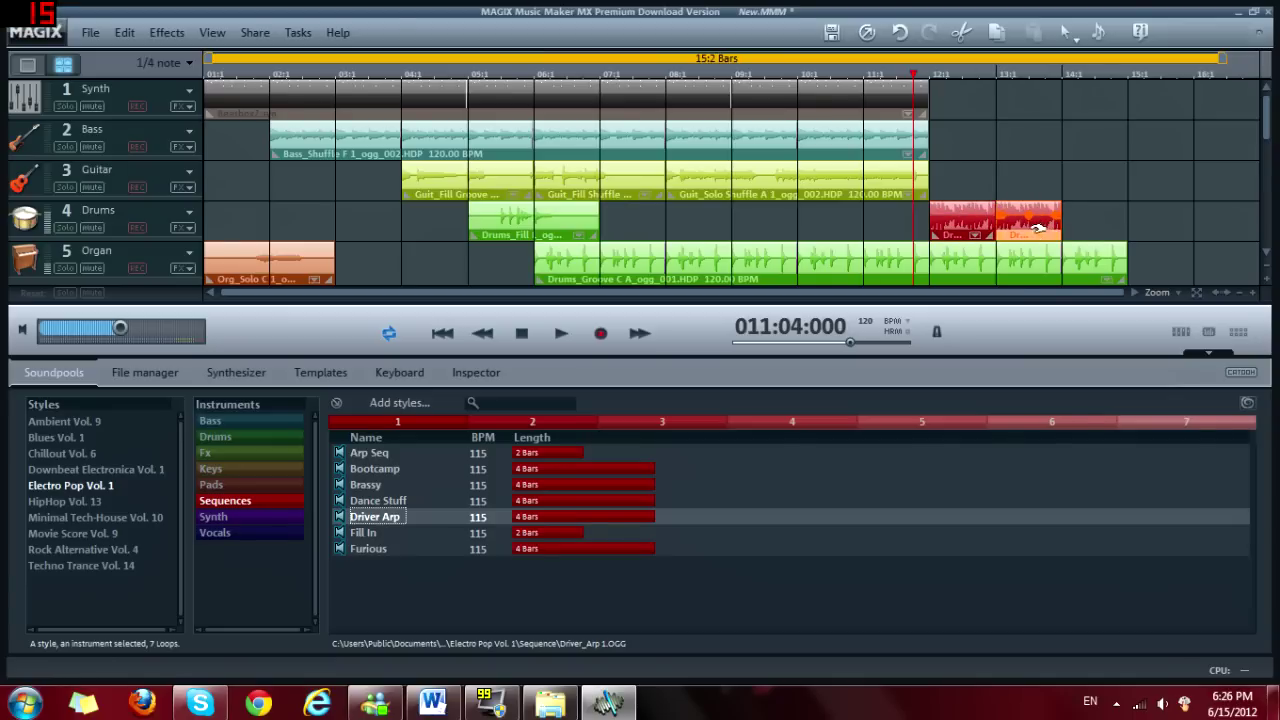
pyautogui.rightClick(1038, 228)
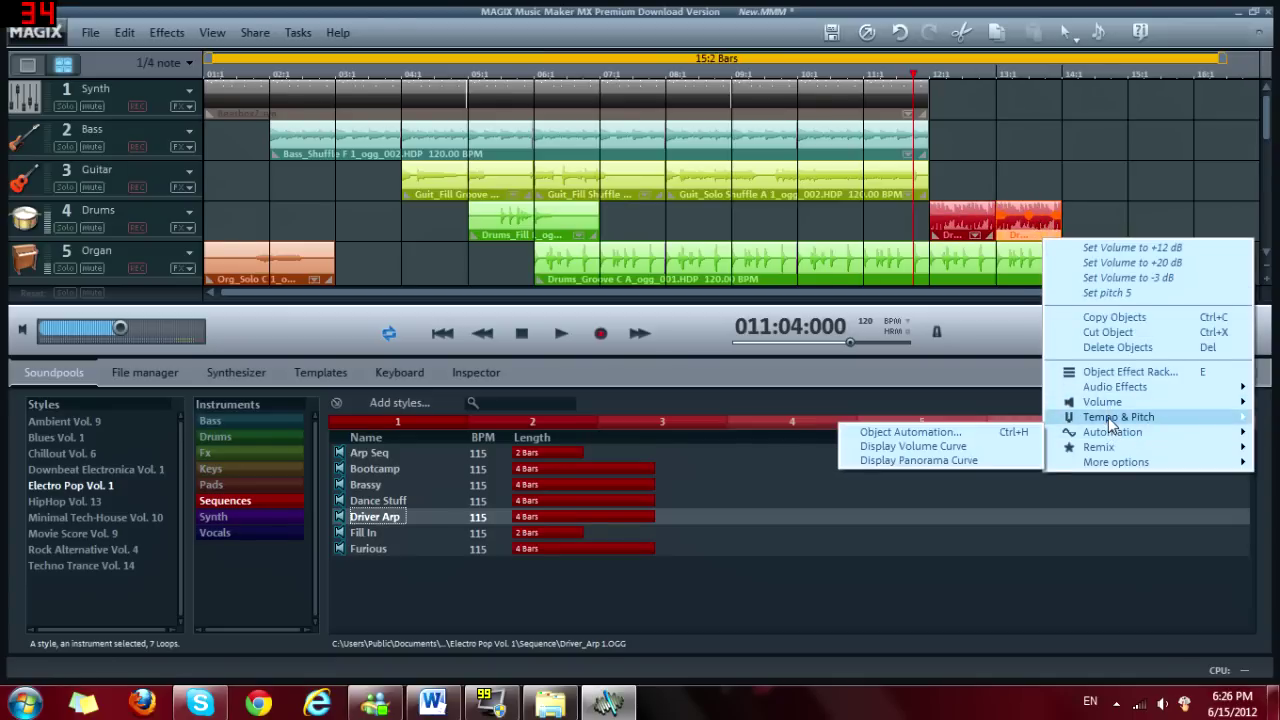
pyautogui.moveTo(1110, 425)
pyautogui.moveTo(1015, 462)
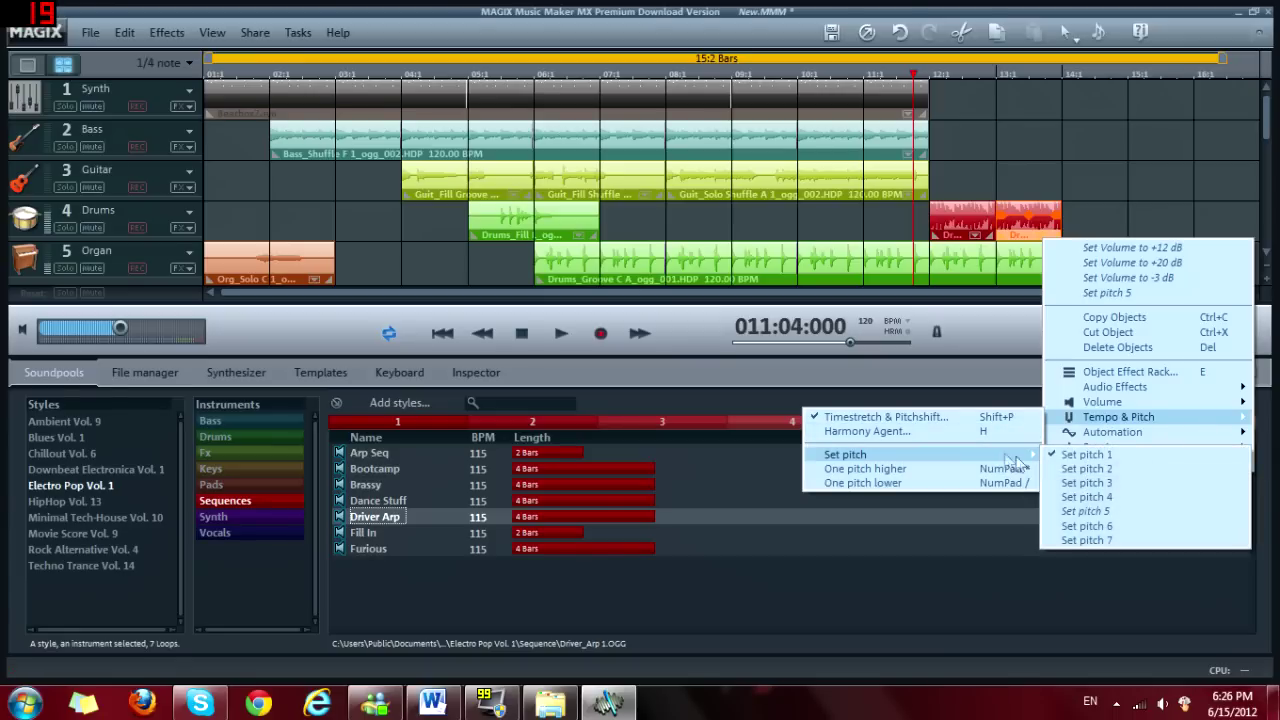
pyautogui.click(1080, 529)
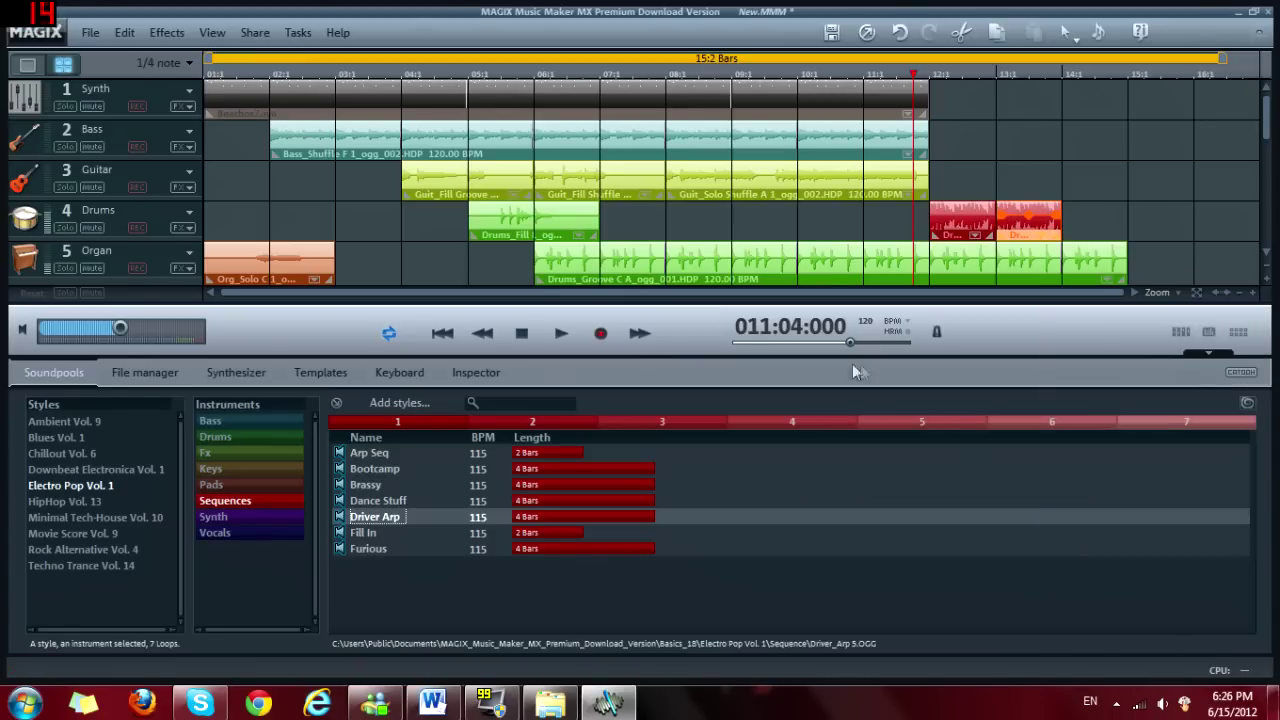
pyautogui.click(556, 332)
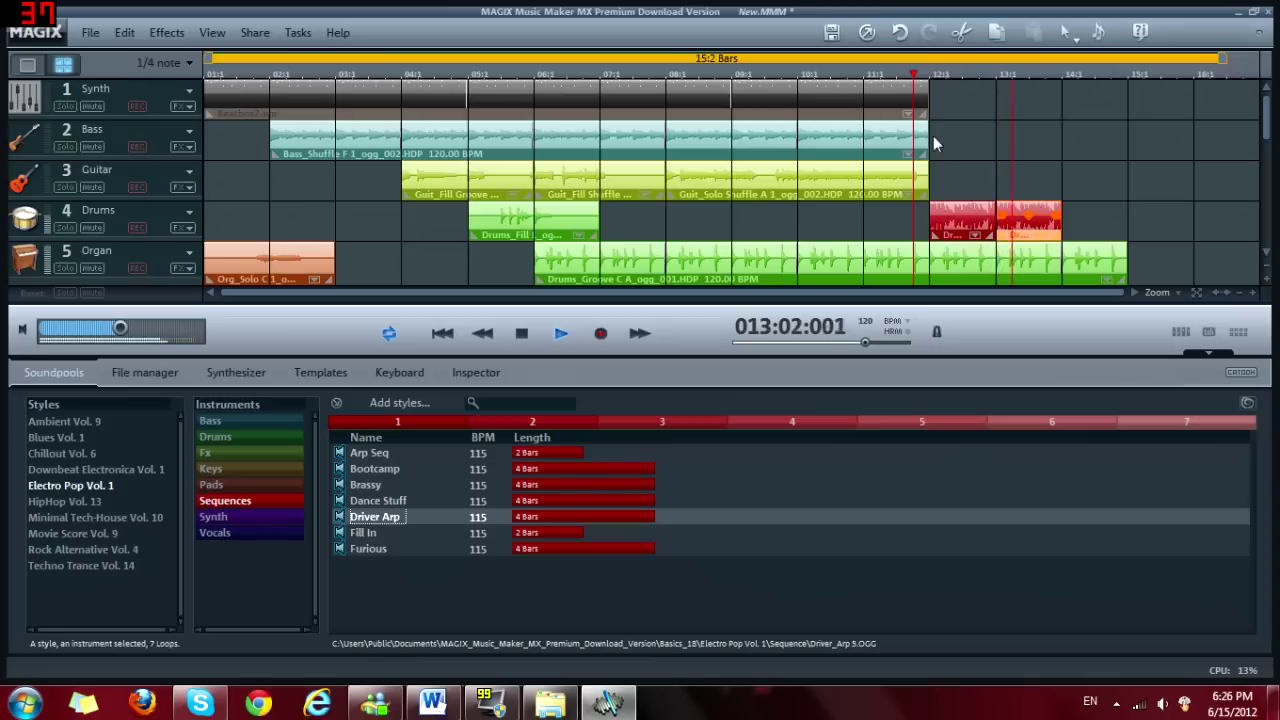
# Step: Lengthen the Bass, Synth and Driver Arp clips to end at bar 15, undoing one stray drag
pyautogui.moveTo(926, 148); pyautogui.dragTo(1060, 140)
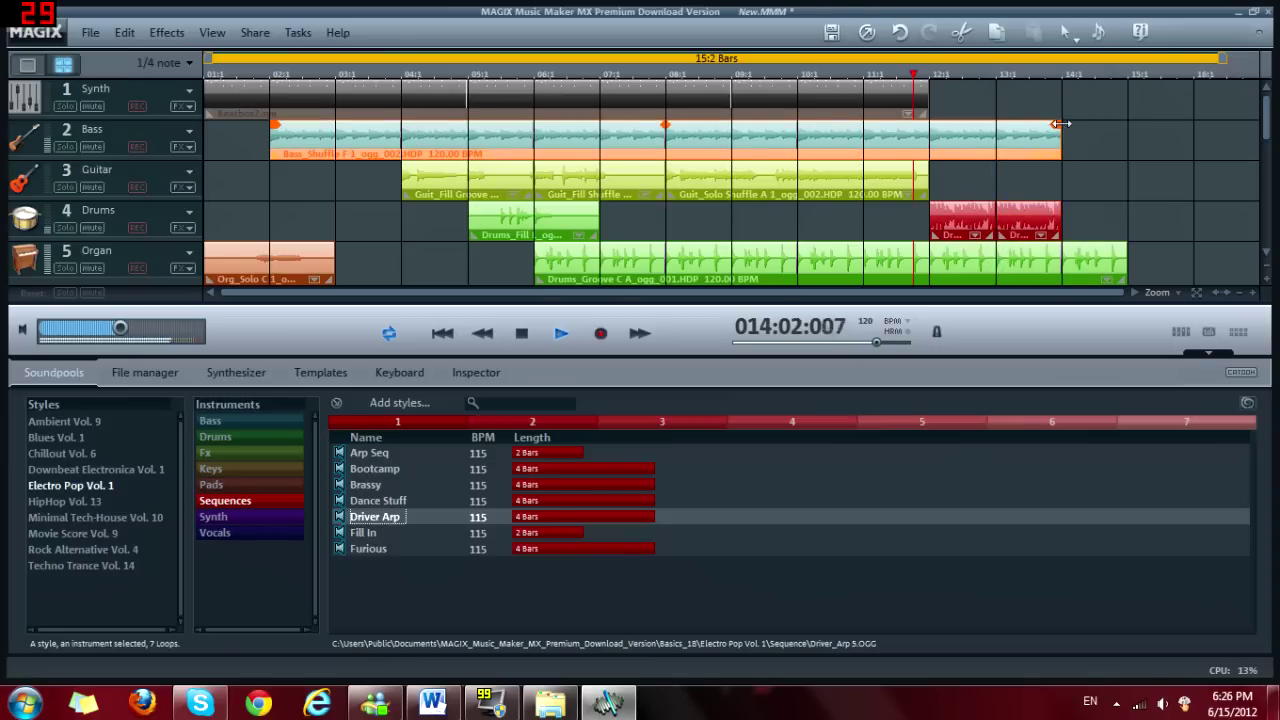
pyautogui.moveTo(928, 105); pyautogui.dragTo(1055, 103)
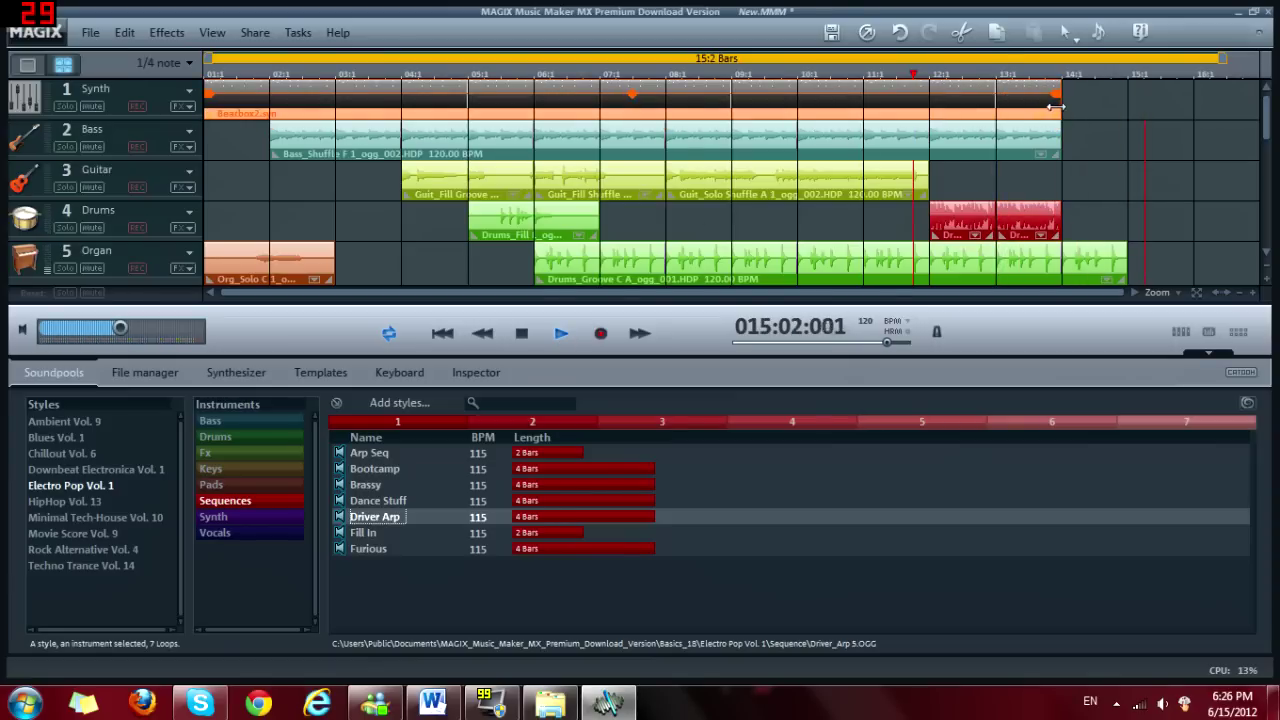
pyautogui.moveTo(1058, 232); pyautogui.dragTo(1128, 230)
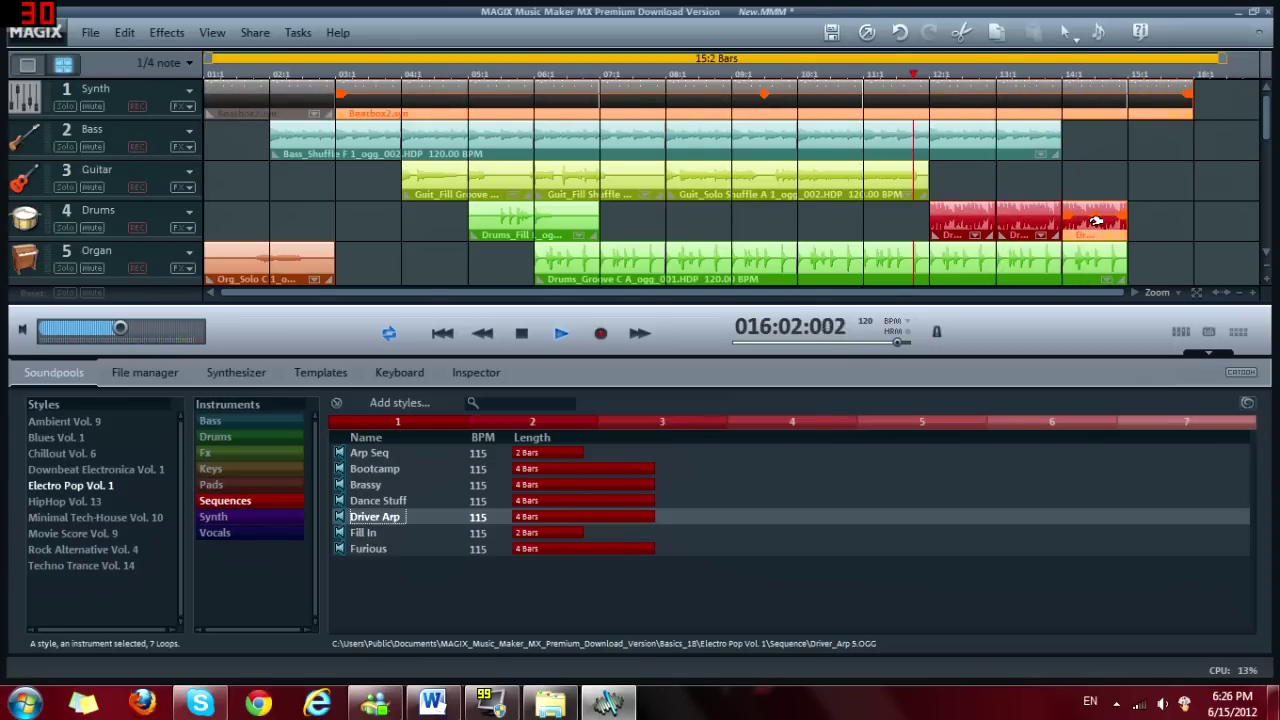
pyautogui.hotkey('ctrl', 'z')
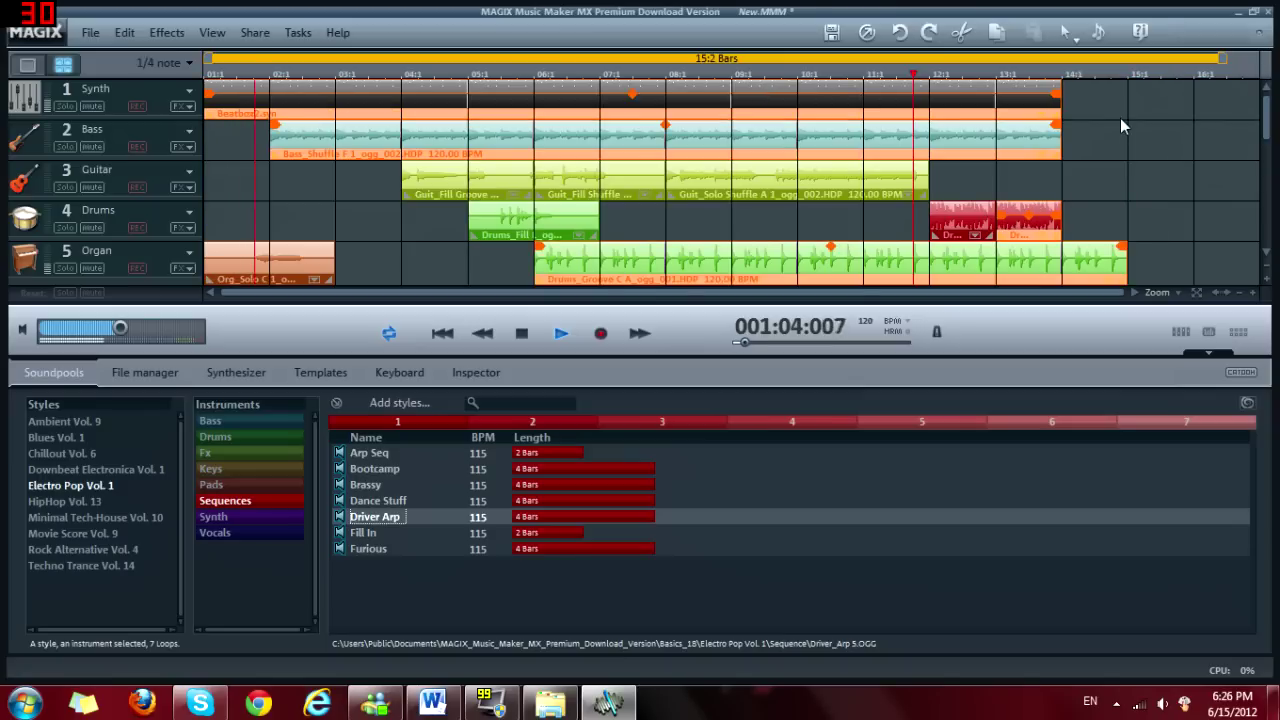
pyautogui.moveTo(1060, 218); pyautogui.dragTo(1130, 220)
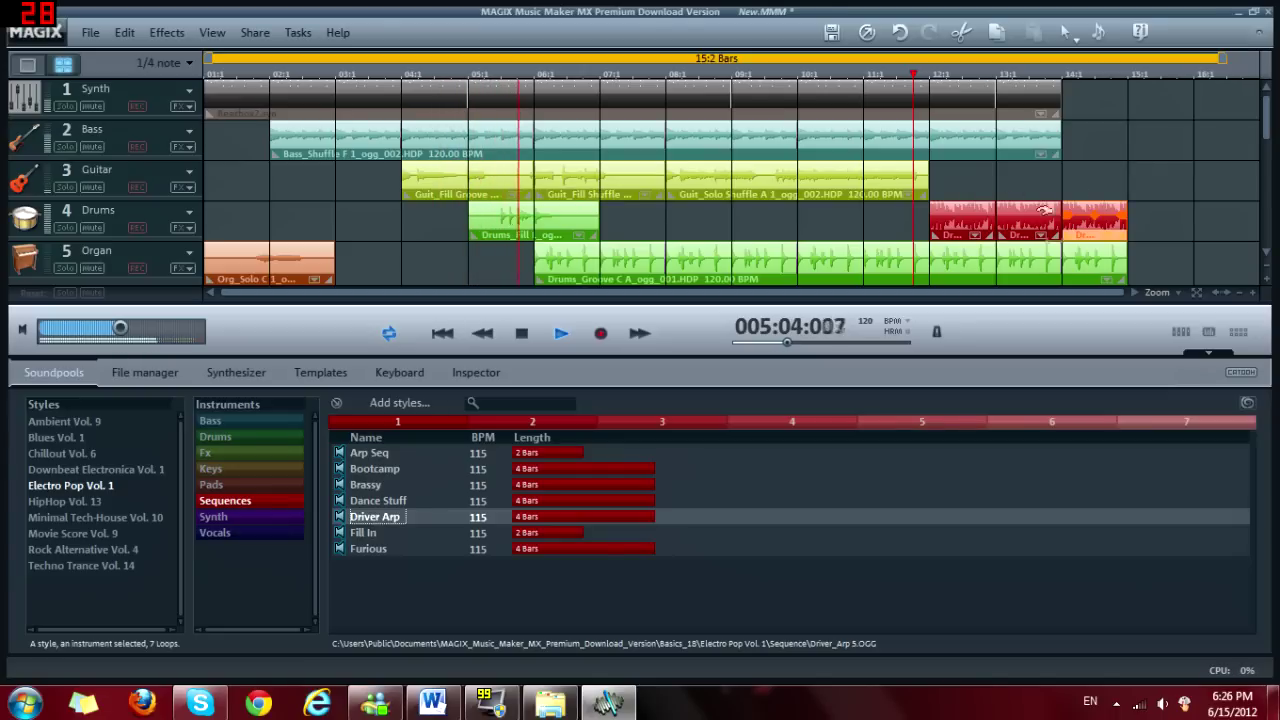
pyautogui.moveTo(1064, 150); pyautogui.dragTo(1128, 150)
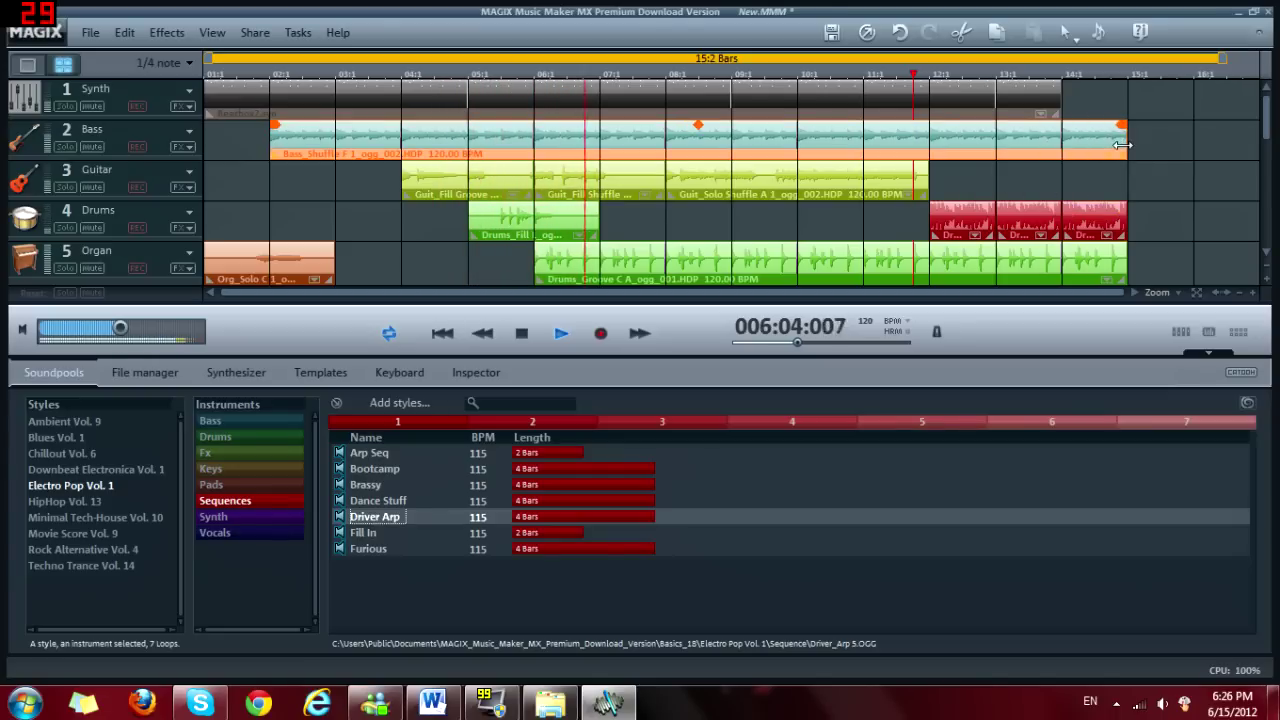
pyautogui.moveTo(1058, 98); pyautogui.dragTo(1126, 107)
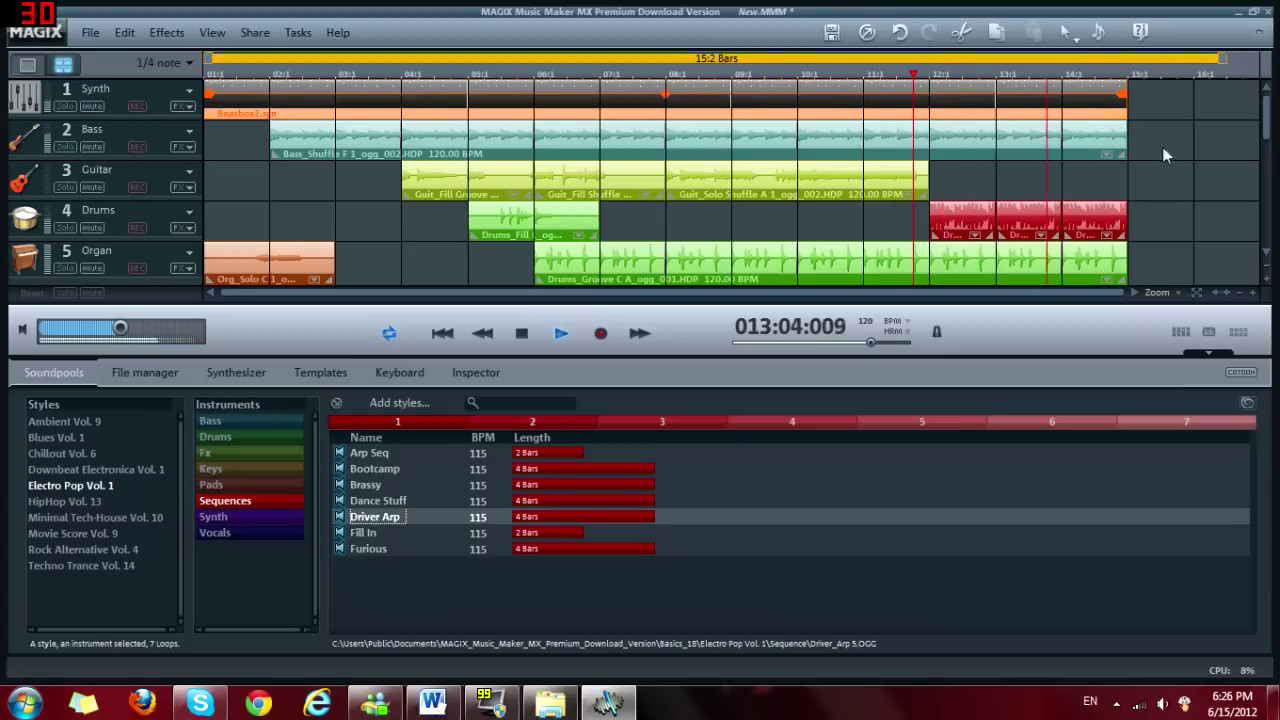
pyautogui.click(521, 334)
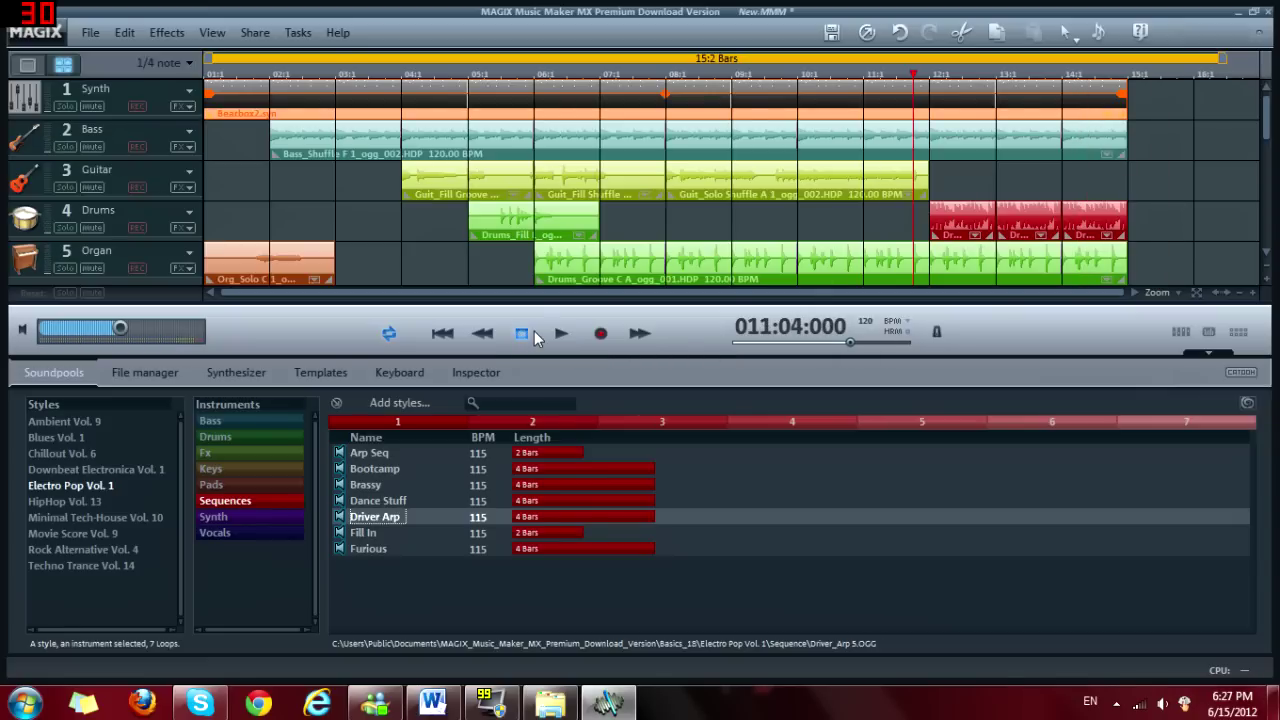